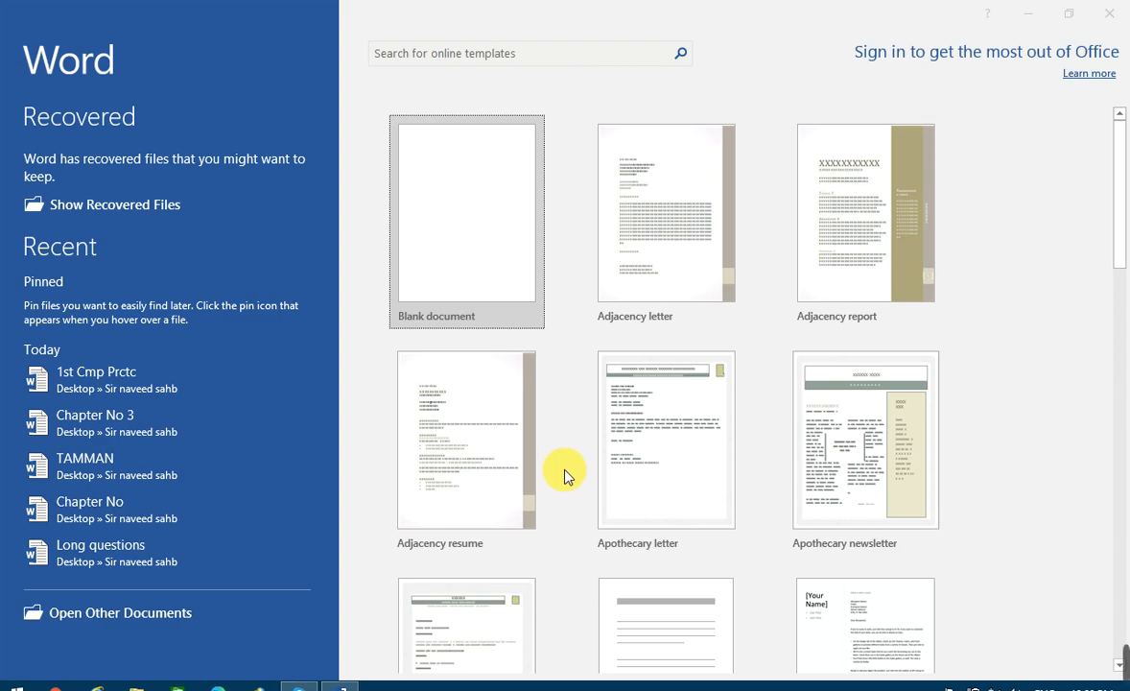
Create a new blank document and close the document recovery list
left_click(447, 277)
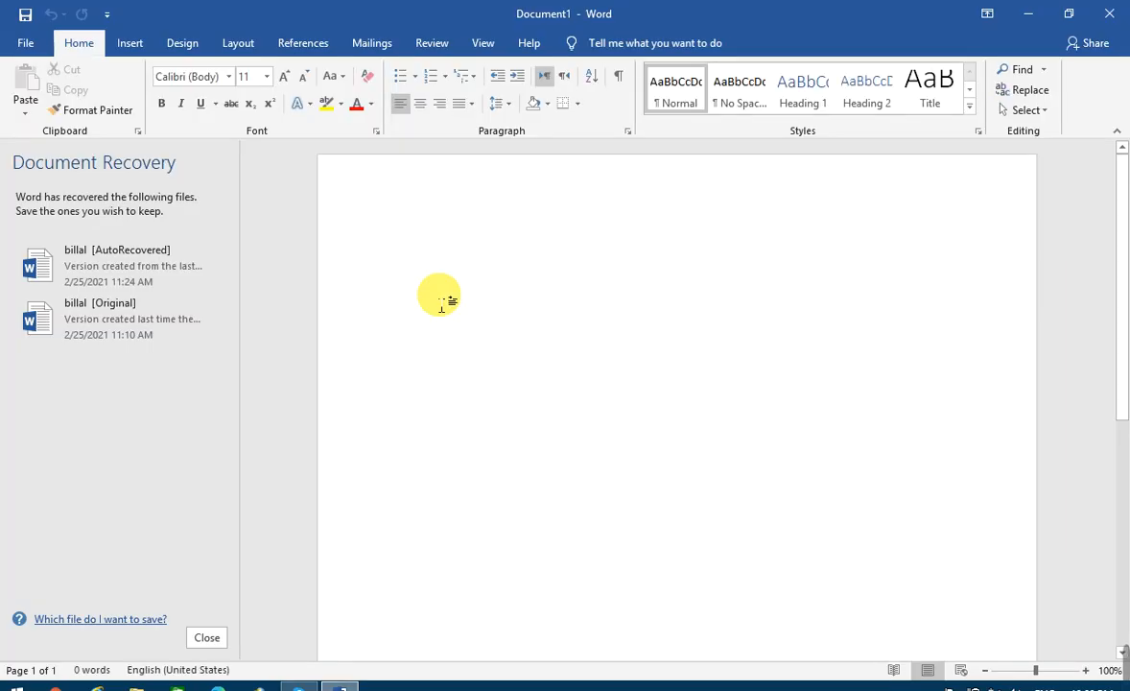
left_click(208, 639)
left_click(438, 275)
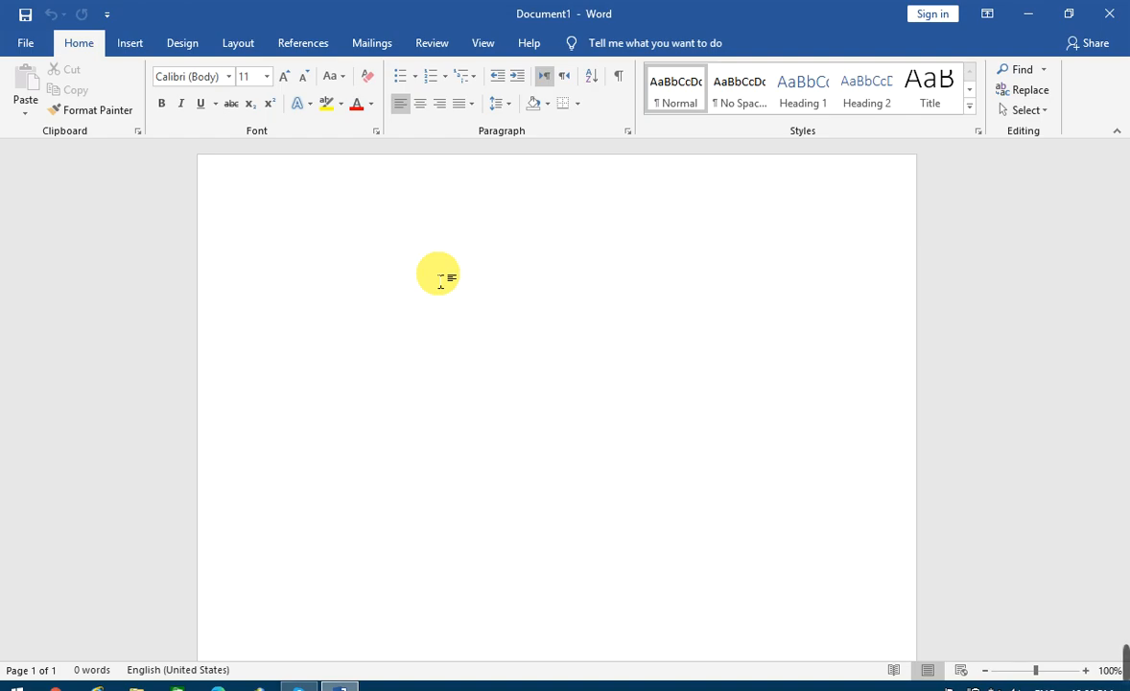
Set the document's paper size to A4 (8.27" x 11.69")
left_click(230, 48)
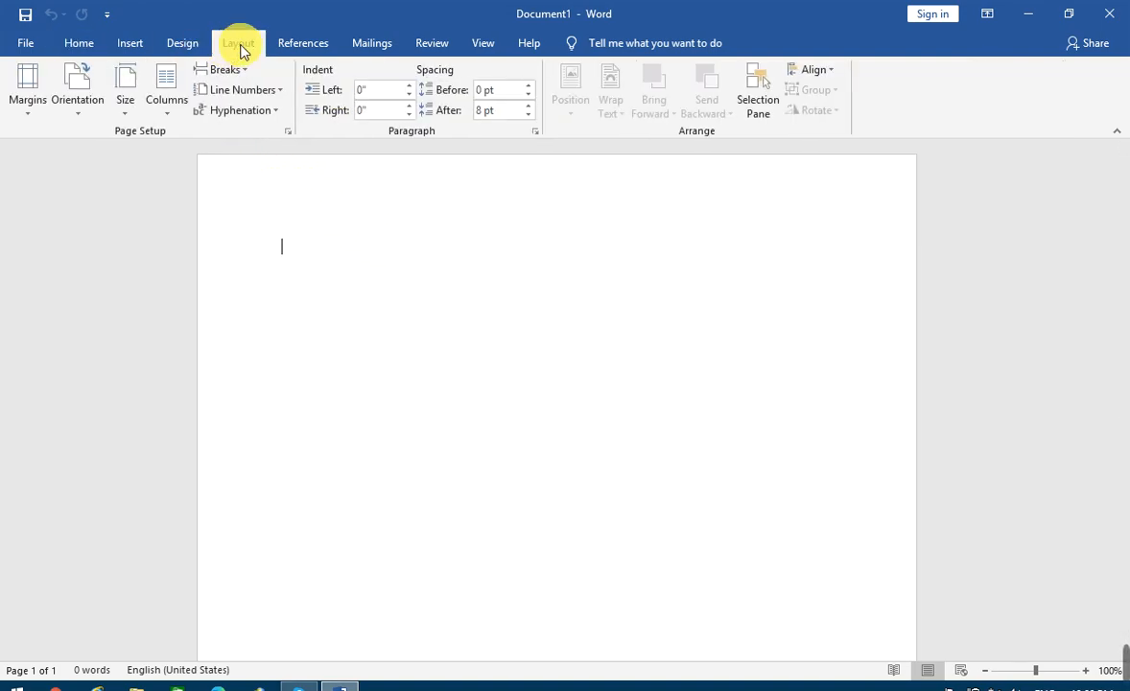
left_click(128, 110)
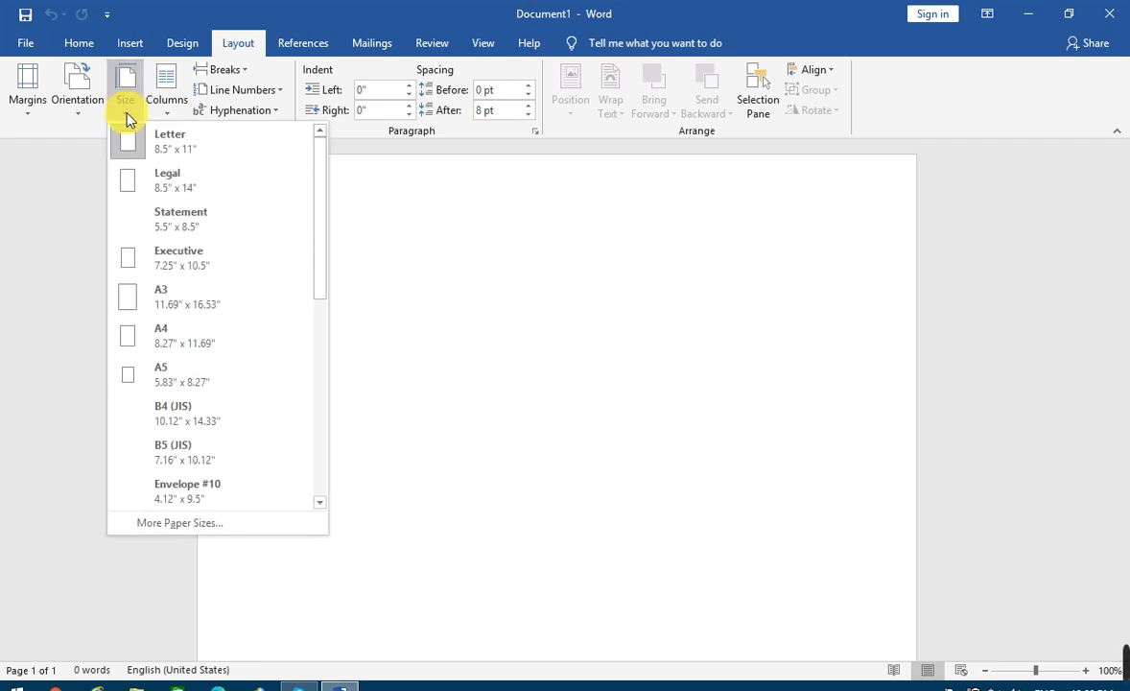
left_click(186, 346)
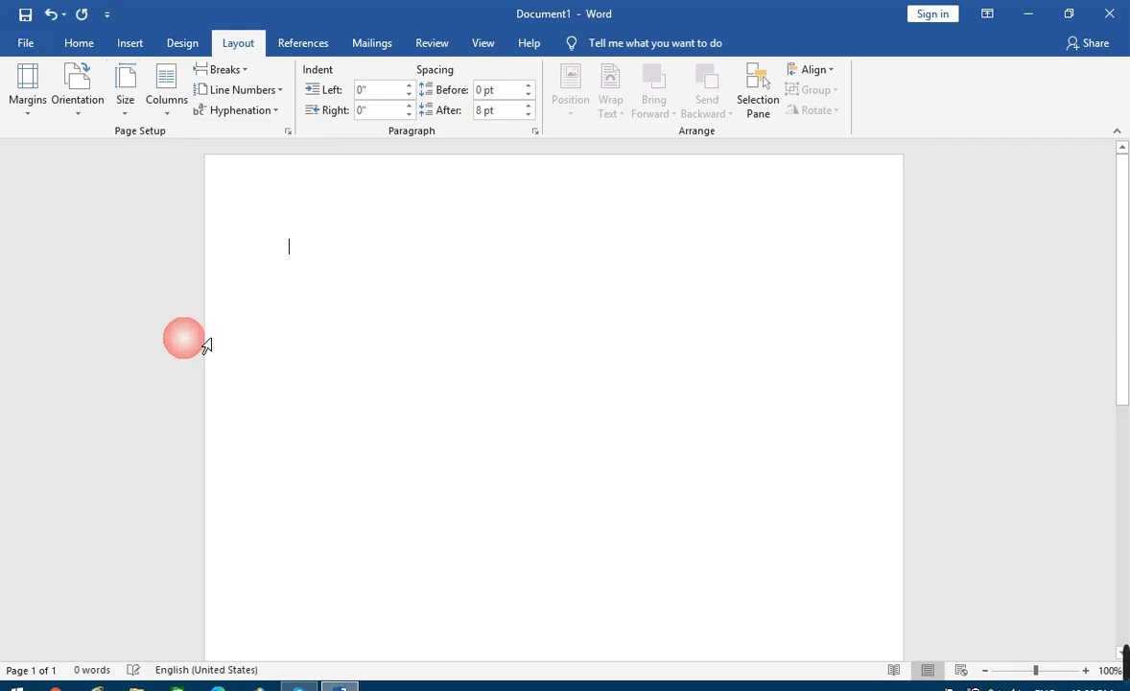
left_click(132, 115)
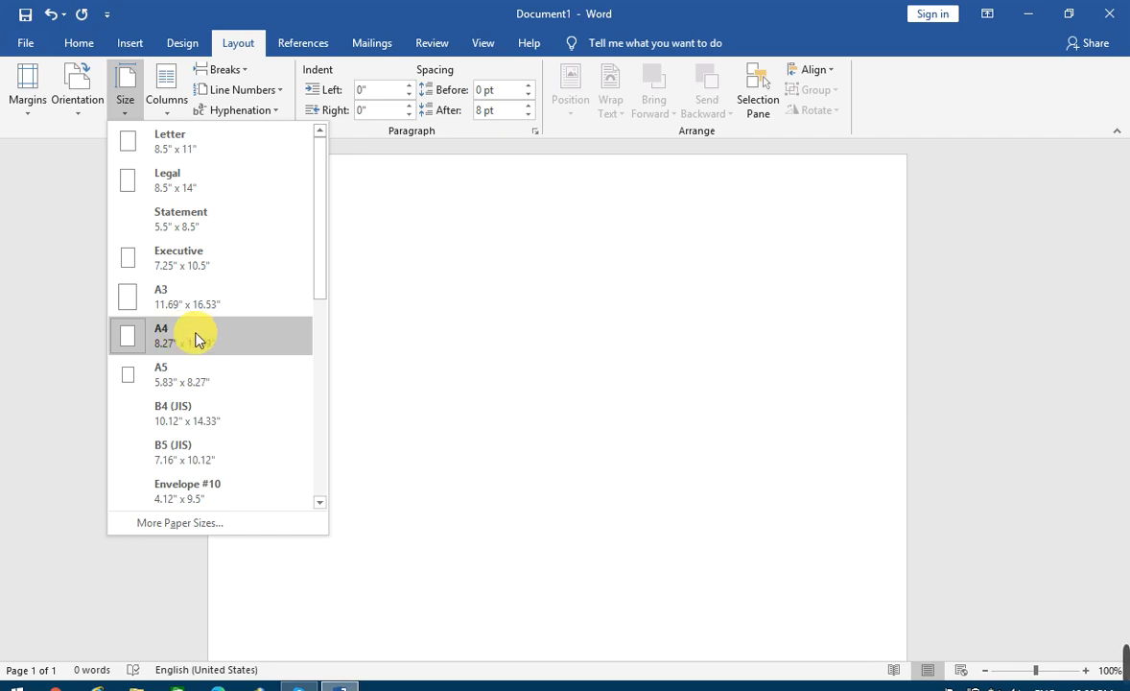
Change the page orientation to Landscape and apply the Narrow margins preset of 0.5" on every side
left_click(82, 114)
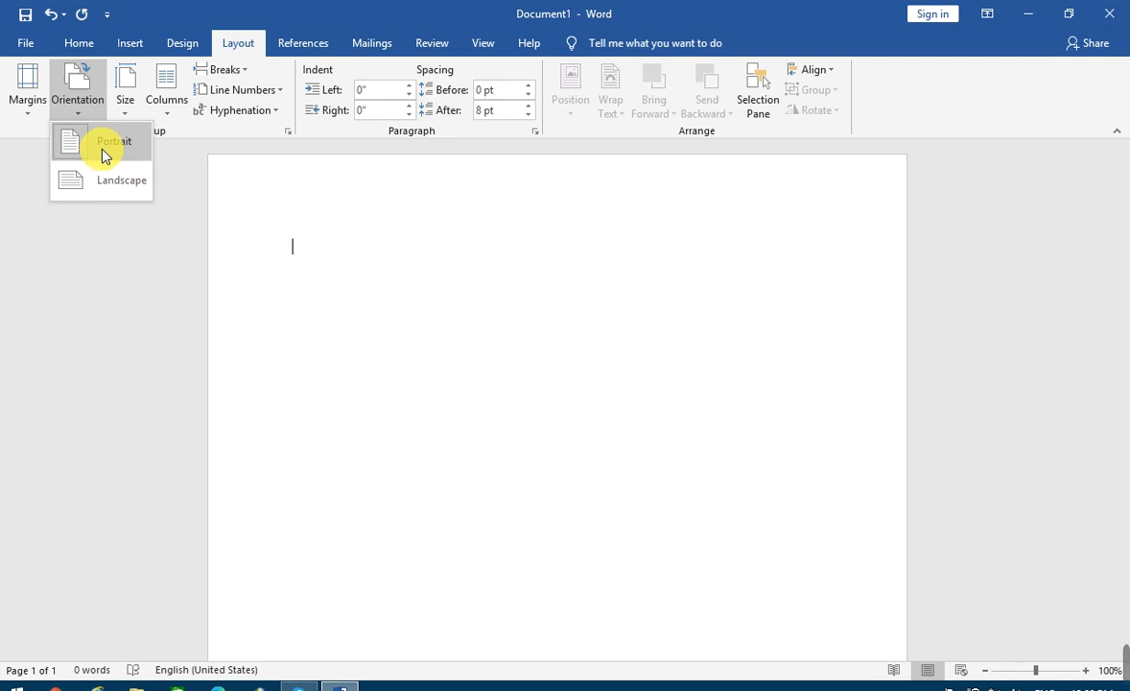
left_click(110, 181)
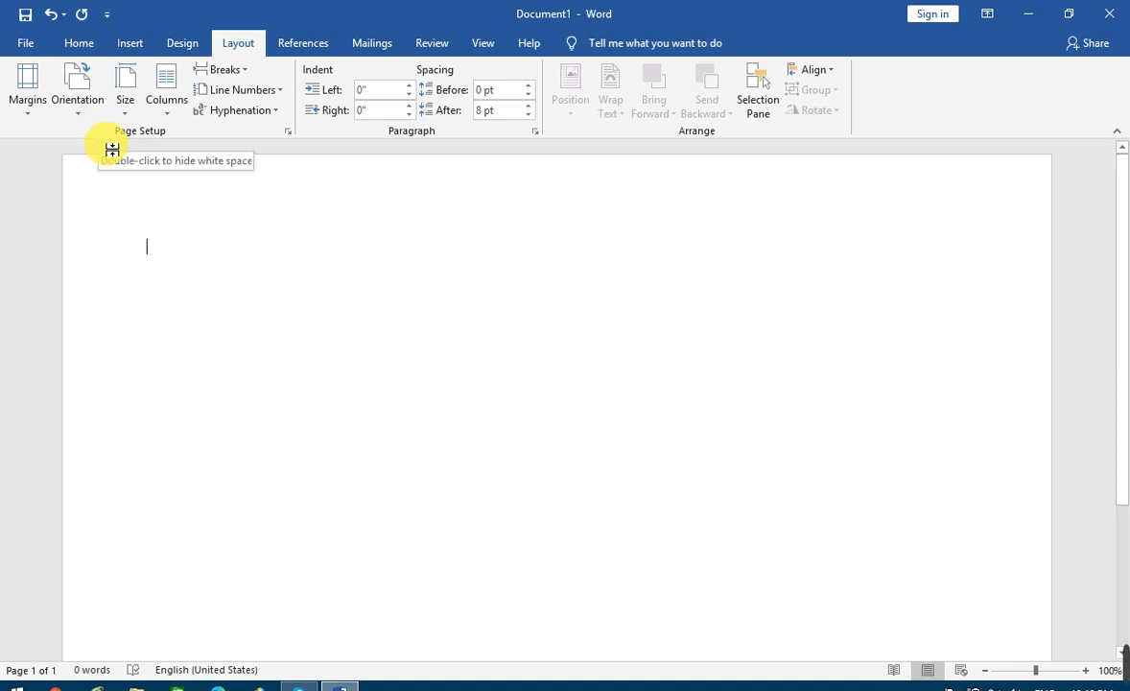
left_click(77, 103)
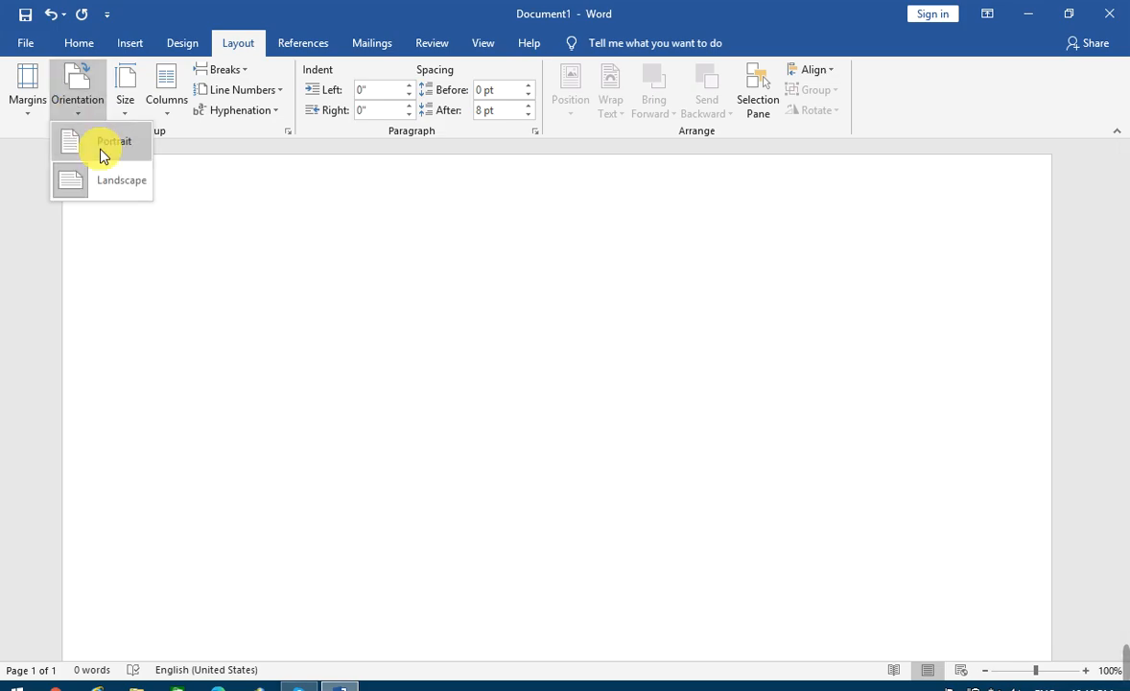
left_click(202, 260)
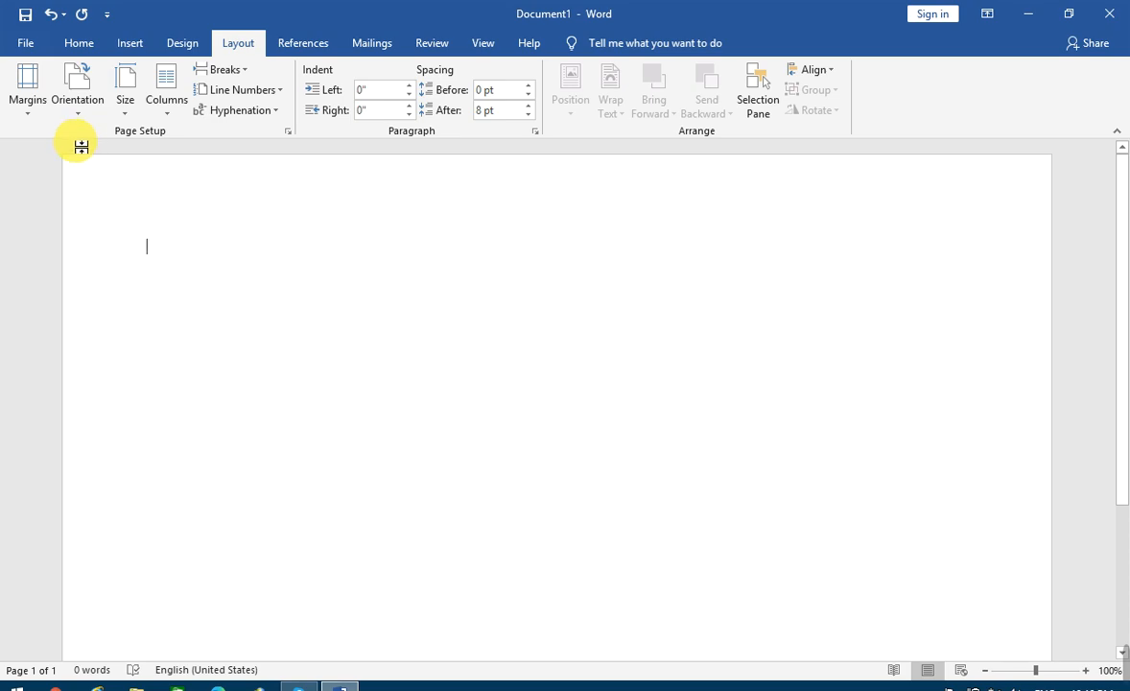
left_click(34, 111)
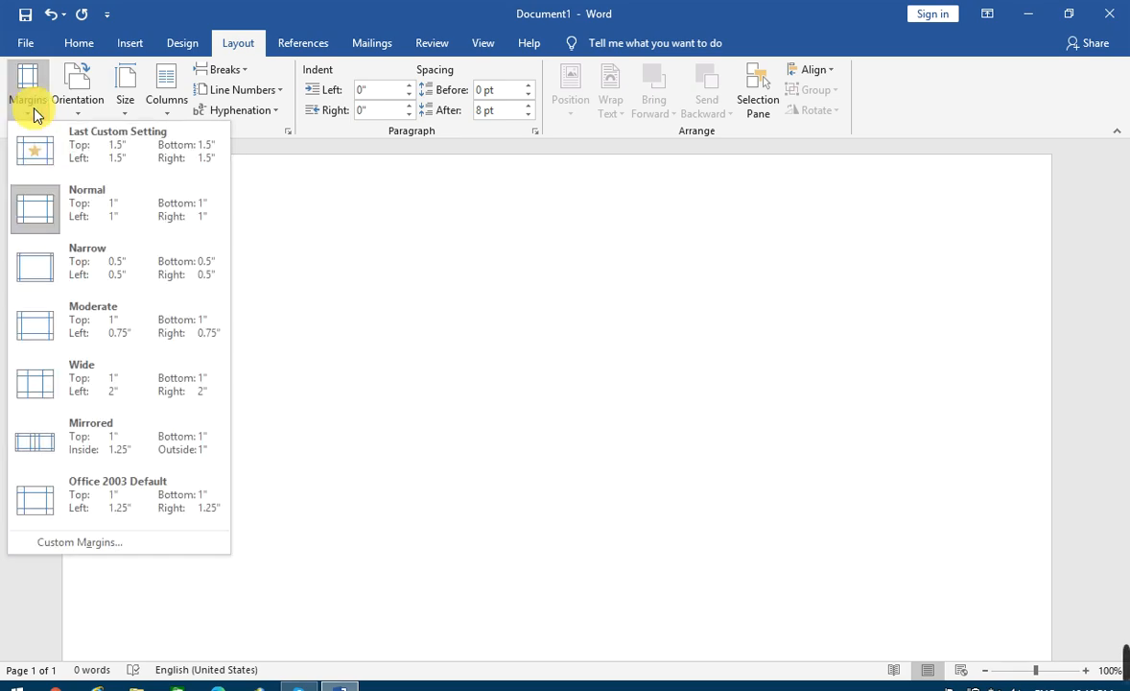
left_click(122, 265)
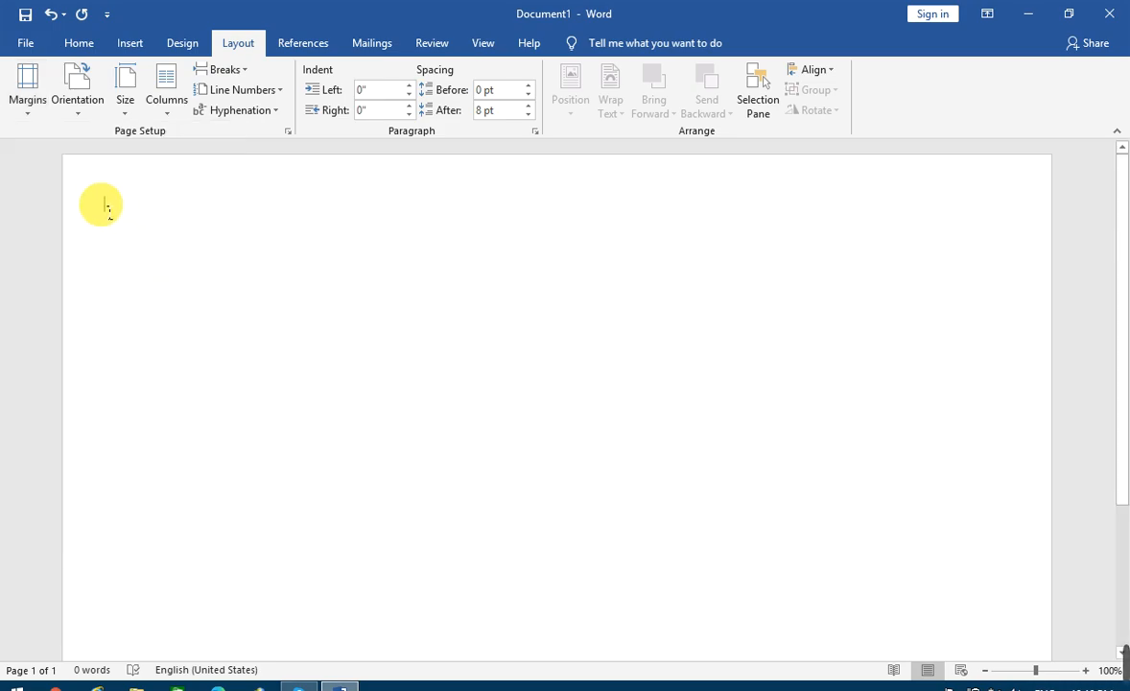
Enter the centred heading "CMIT COMPUTER & TECHNICAL COLLEGE TALAGANG" in the Impact font on the first line
left_click(82, 44)
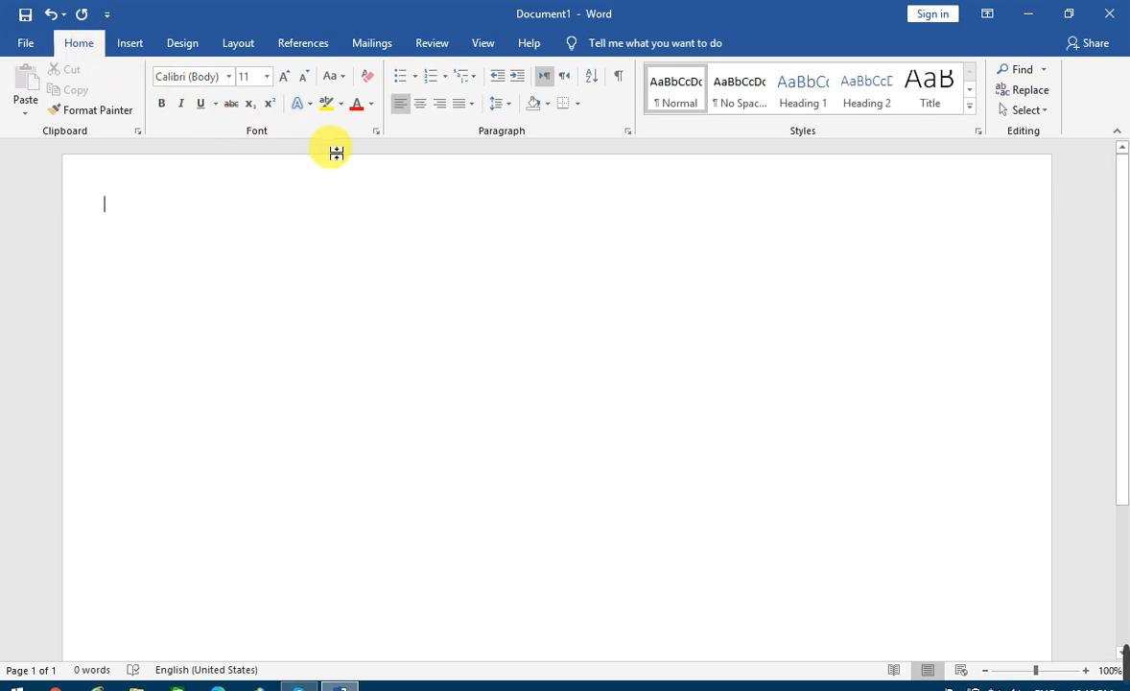
left_click(421, 107)
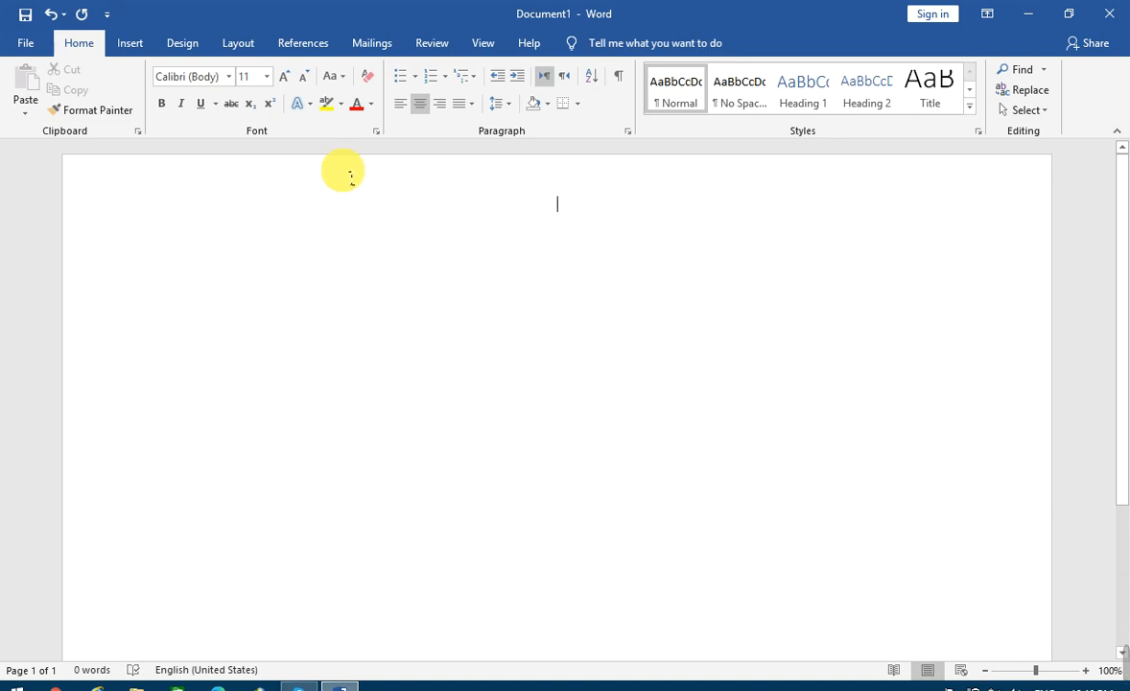
left_click(229, 82)
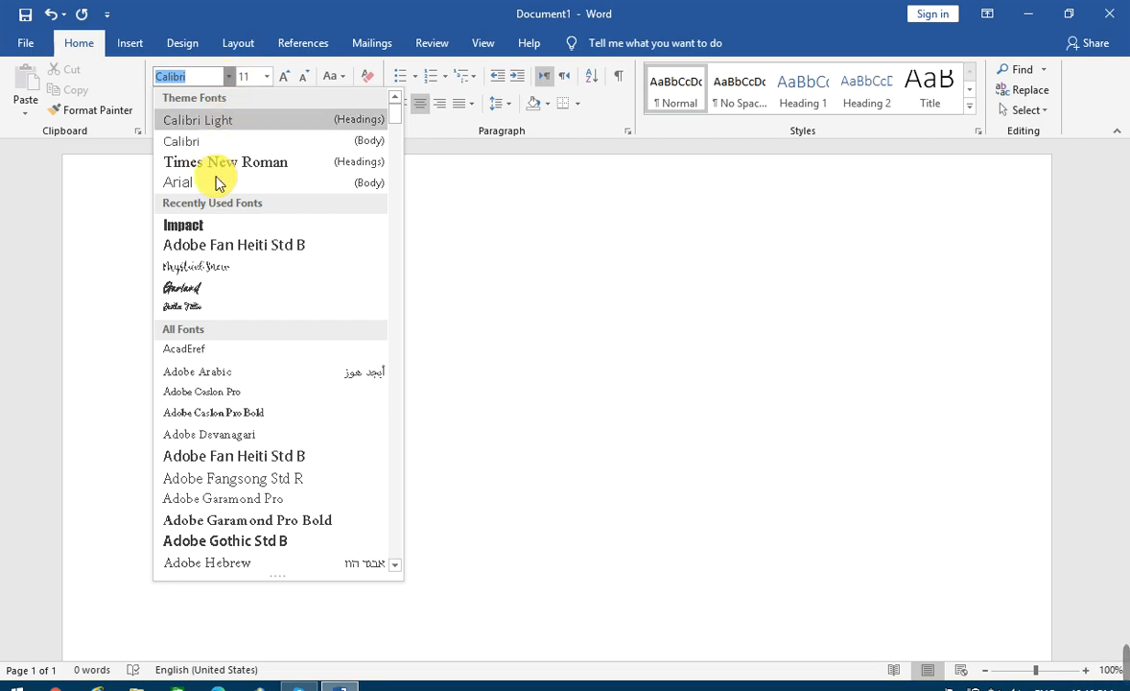
left_click(229, 227)
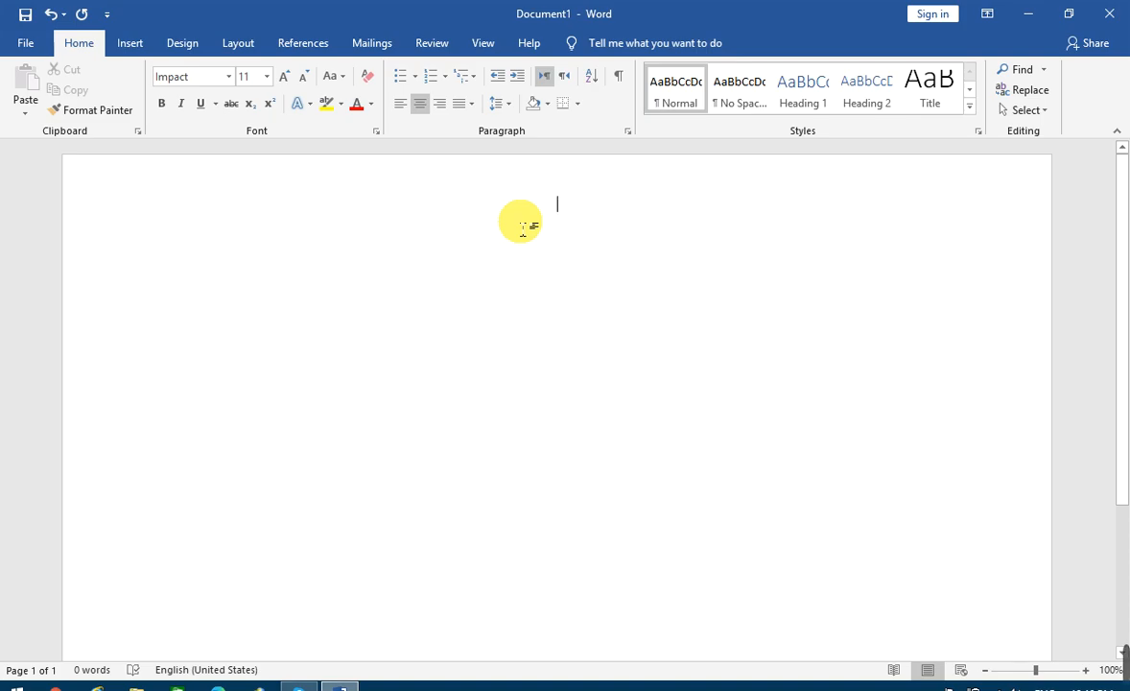
type("CMIT")
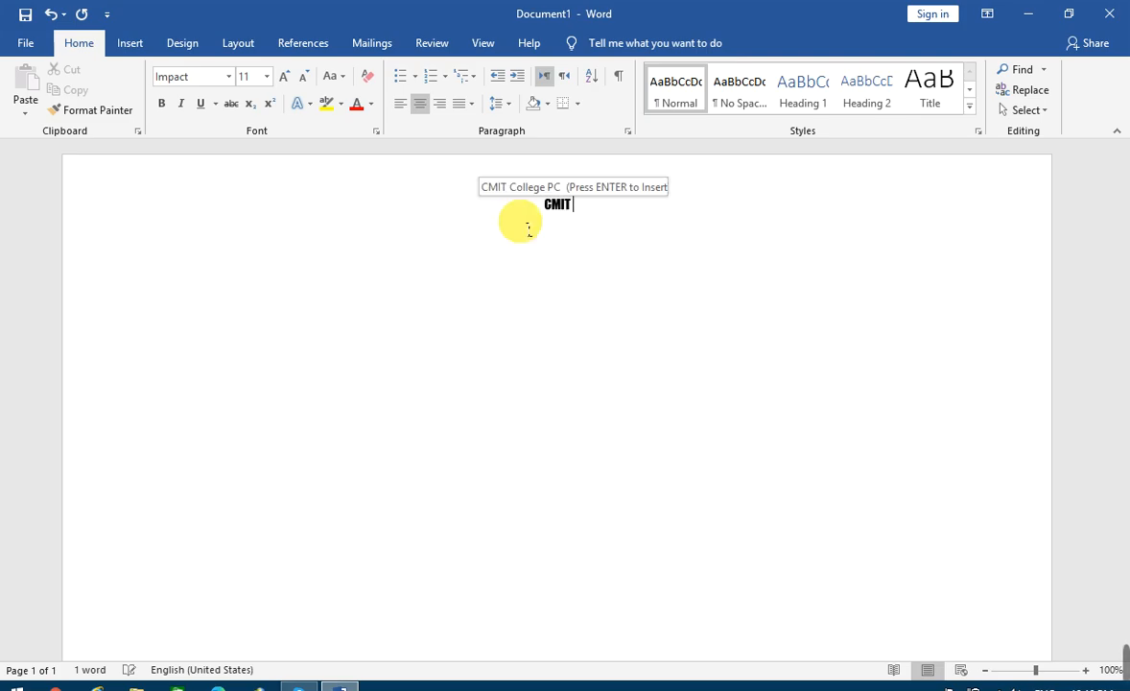
type(" COMP")
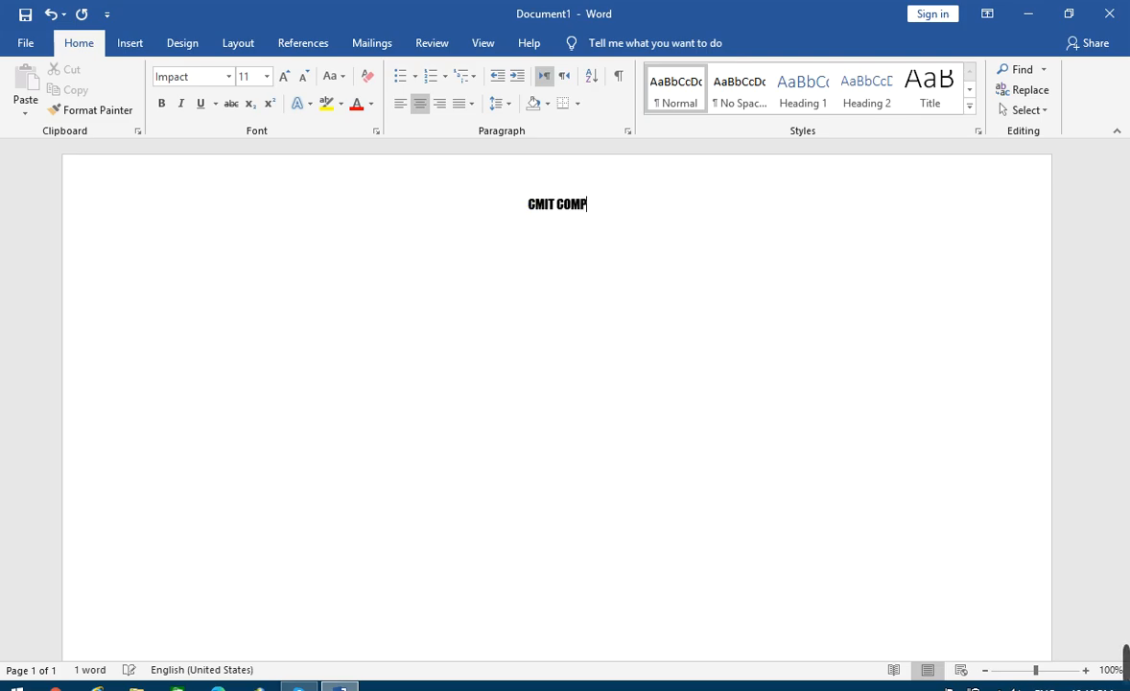
type("UTER & ")
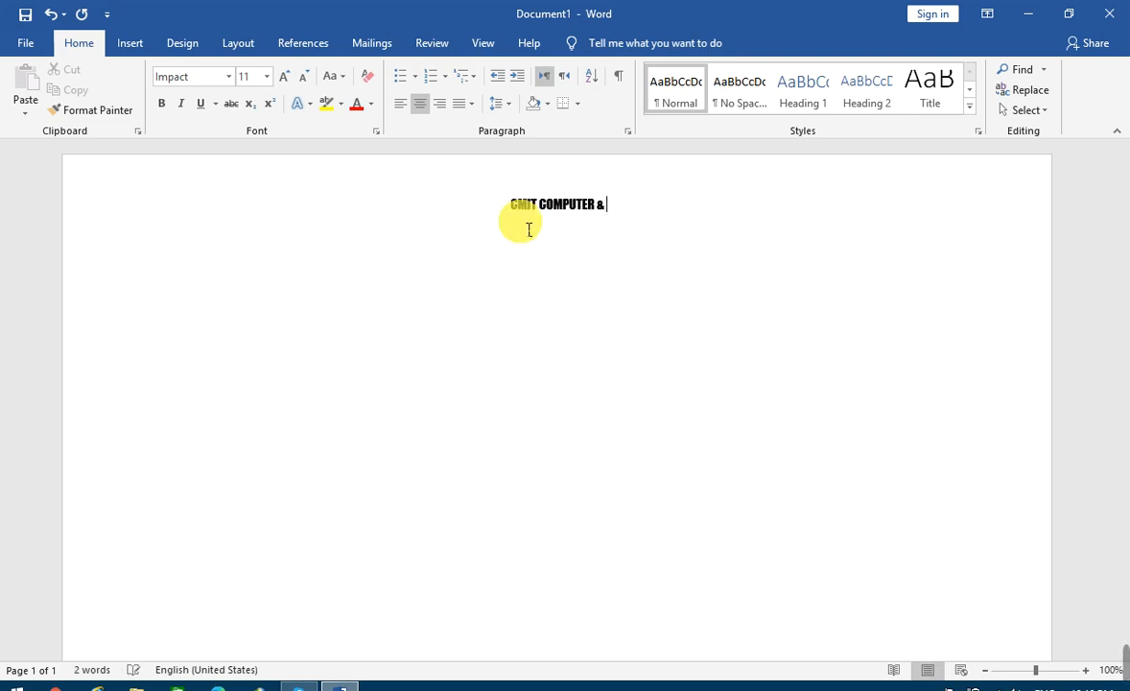
type("TECHNICAL C")
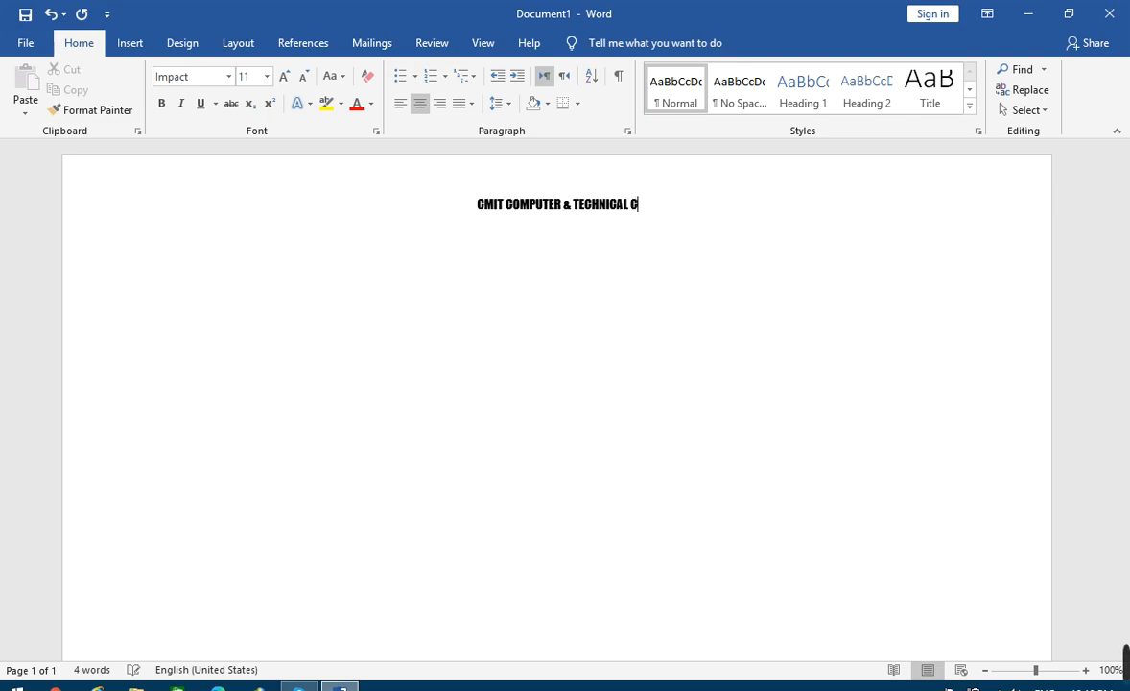
type("OLLEGE T")
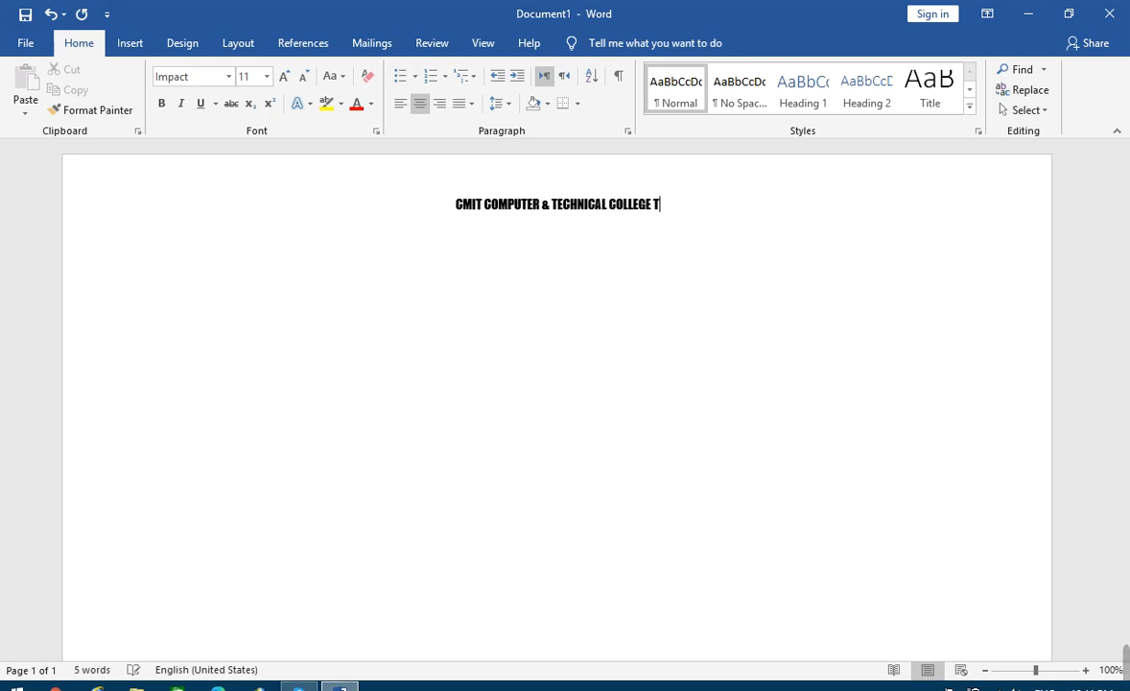
type("ALAGANG")
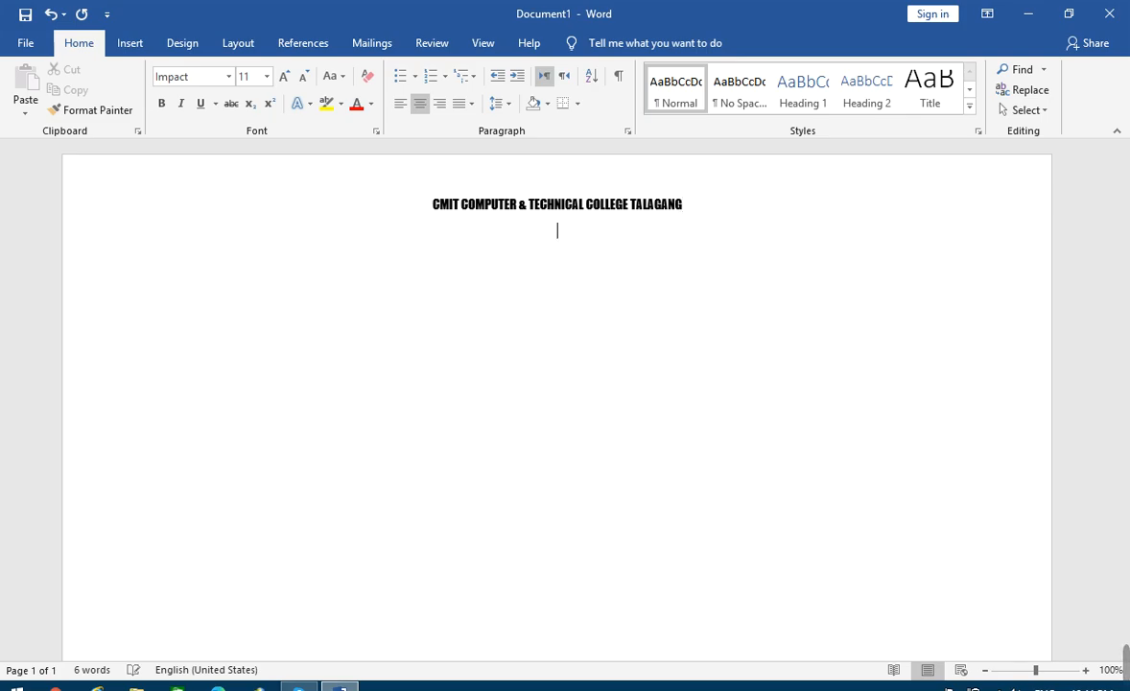
Increase the font size of the college name heading to 14
left_click_drag(684, 206, 397, 183)
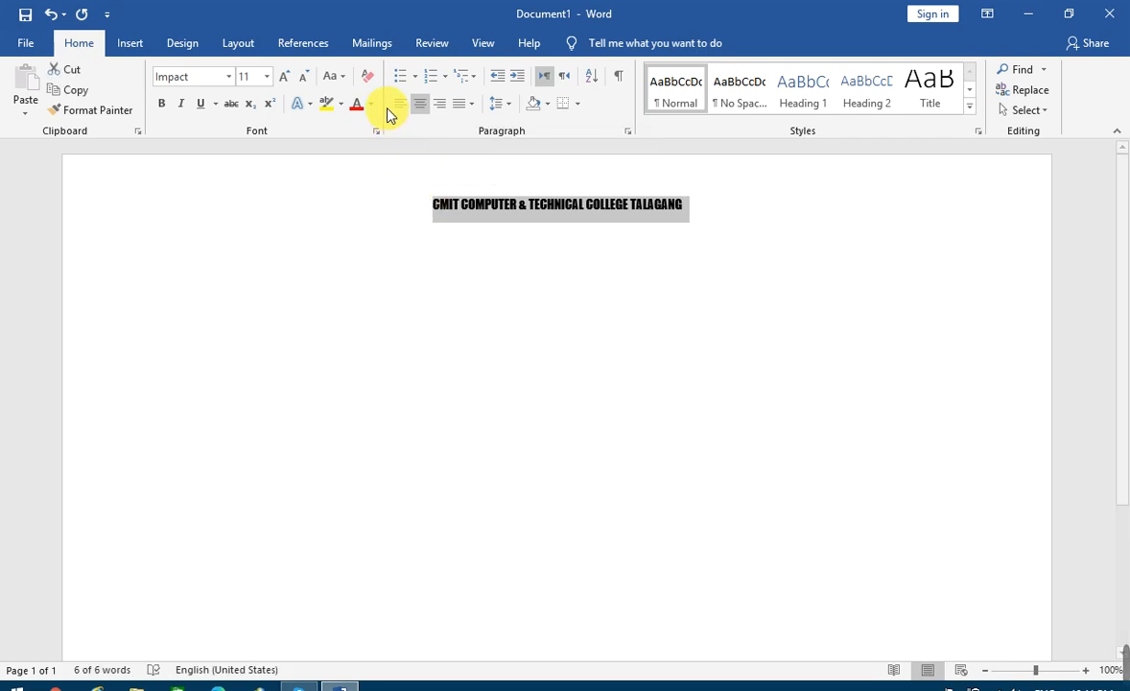
left_click(286, 83)
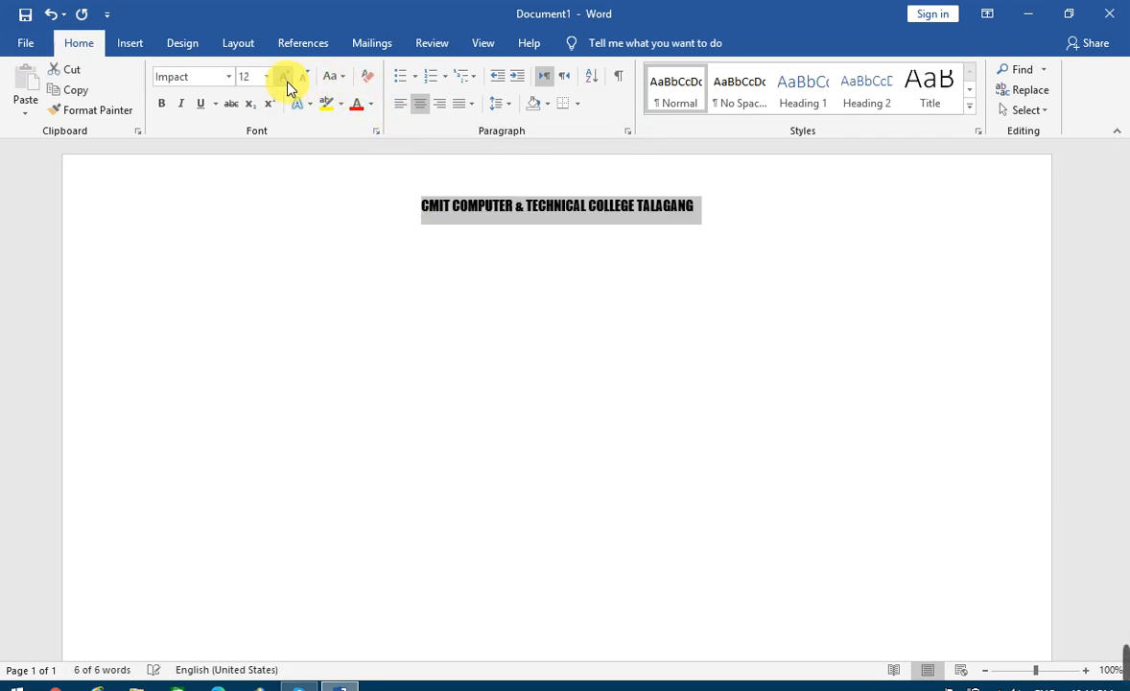
left_click(286, 83)
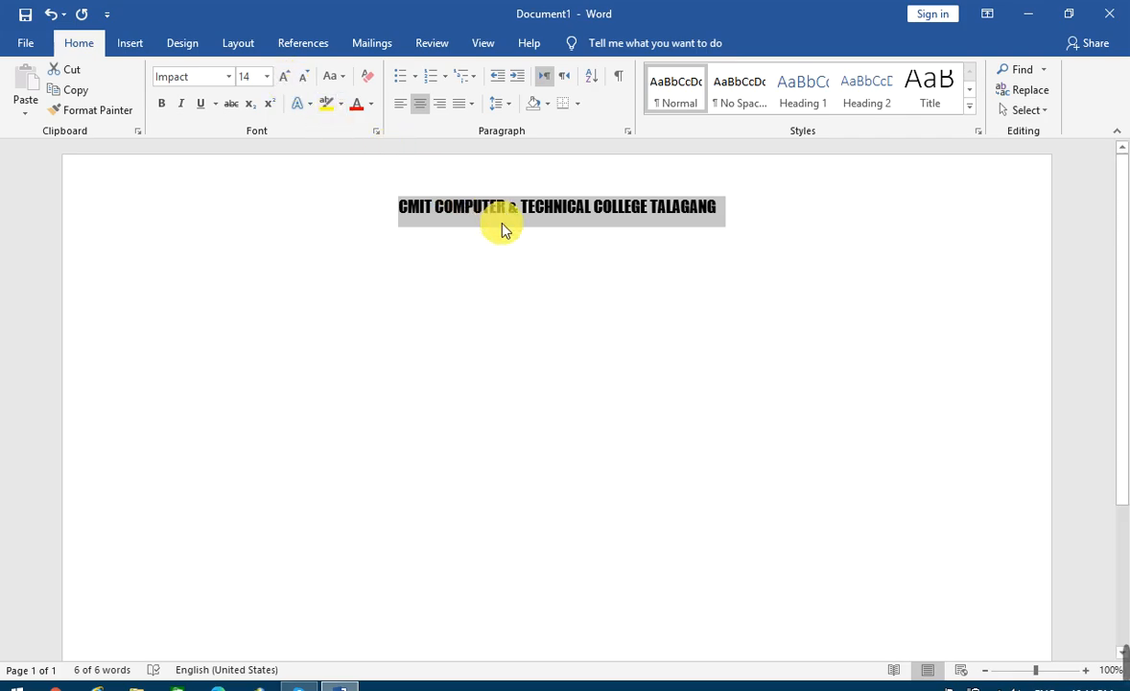
Add the subheading "ATTENDANCE SHEET(MONTHLY)" in Times New Roman on the line below the college name
left_click(557, 245)
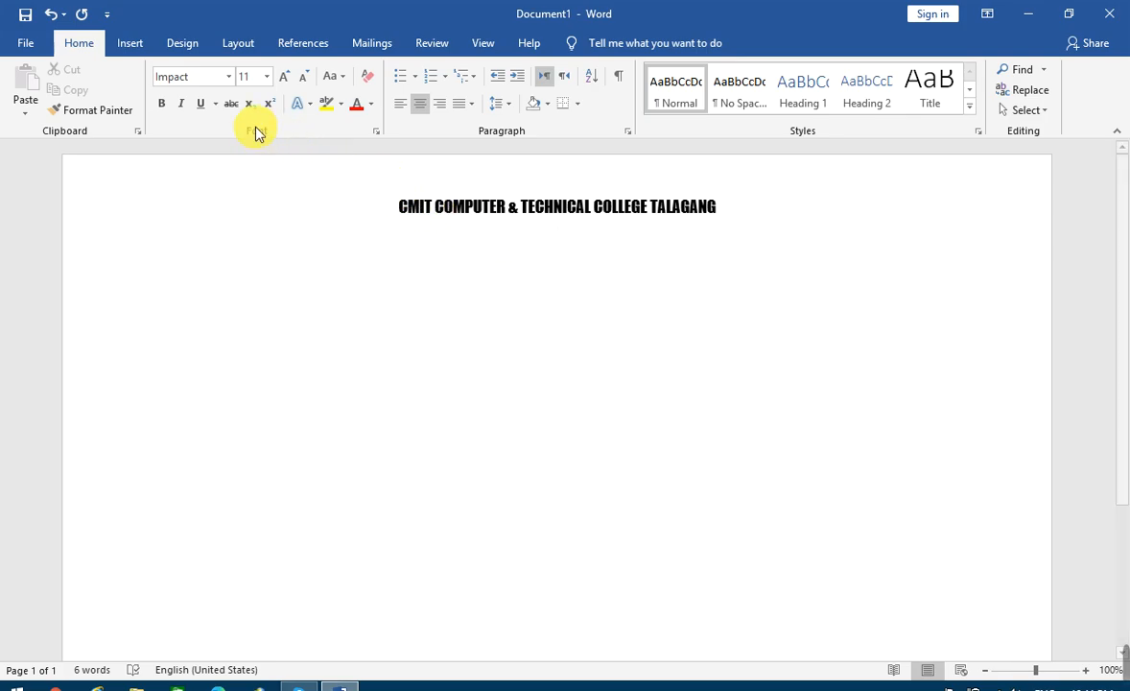
left_click(229, 77)
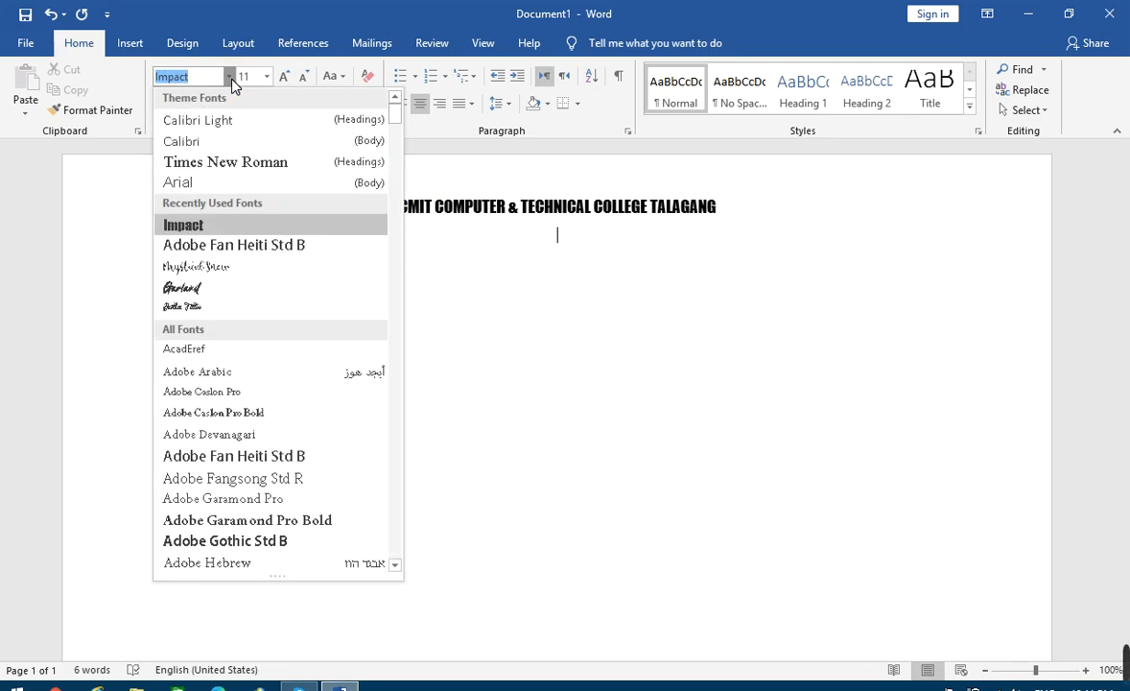
left_click(244, 169)
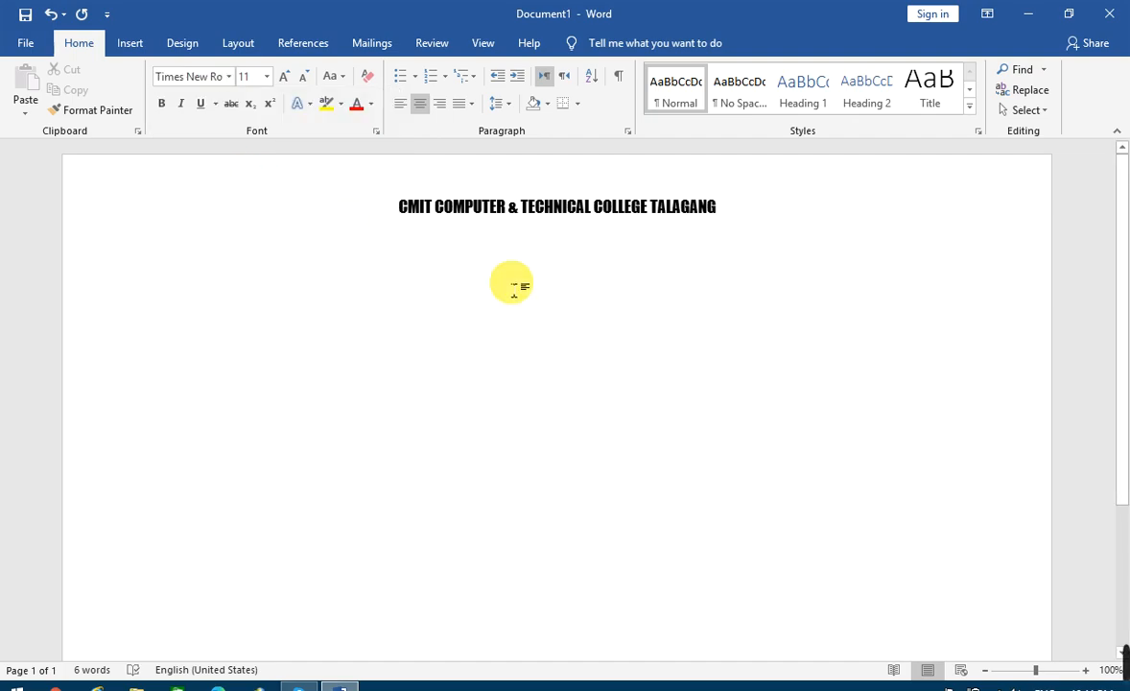
type("ATTENDANCE SHEET(MONTHLY)")
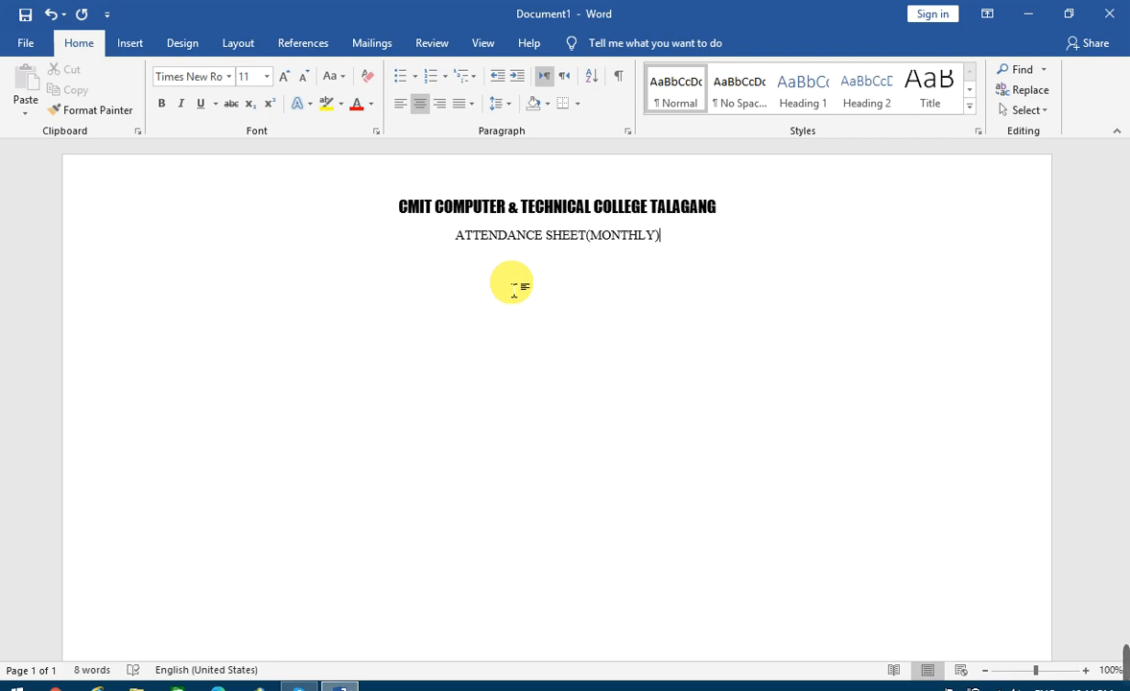
left_click(513, 285)
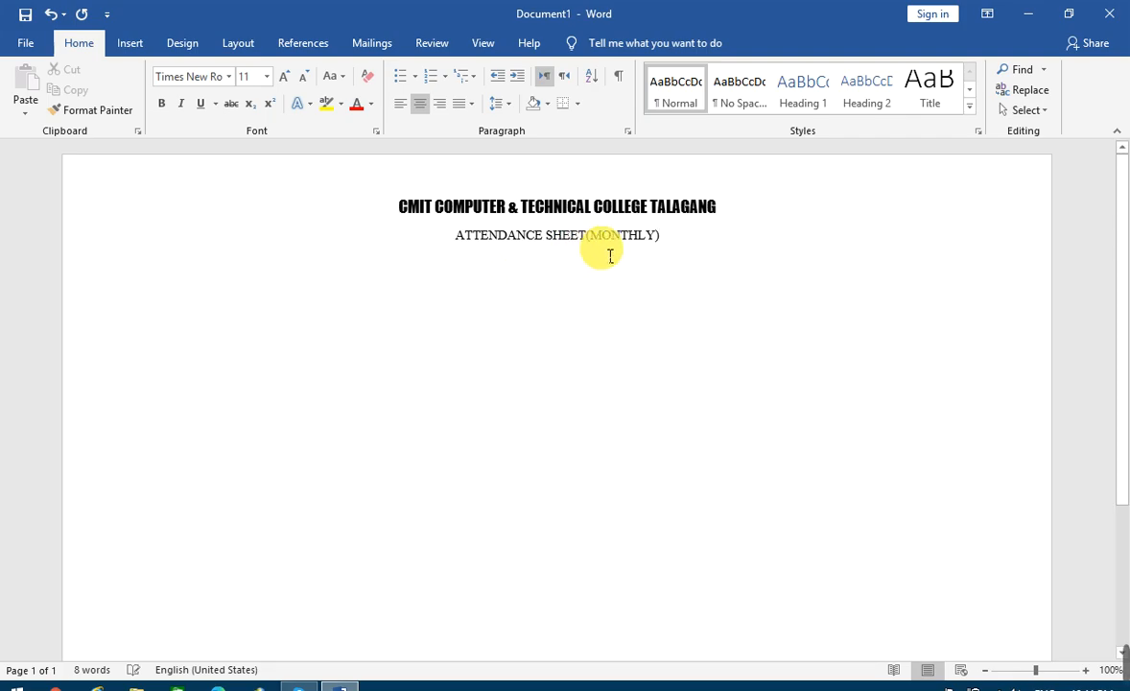
Make the attendance sheet subheading bold and underlined
left_click_drag(673, 243, 454, 238)
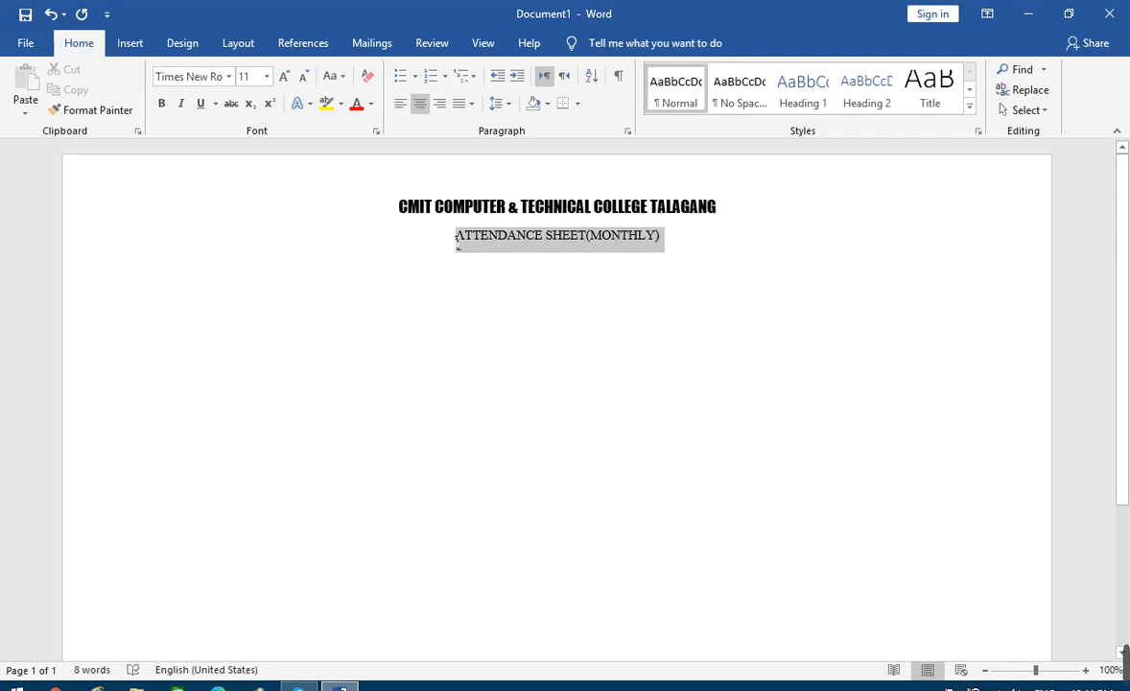
left_click(460, 209)
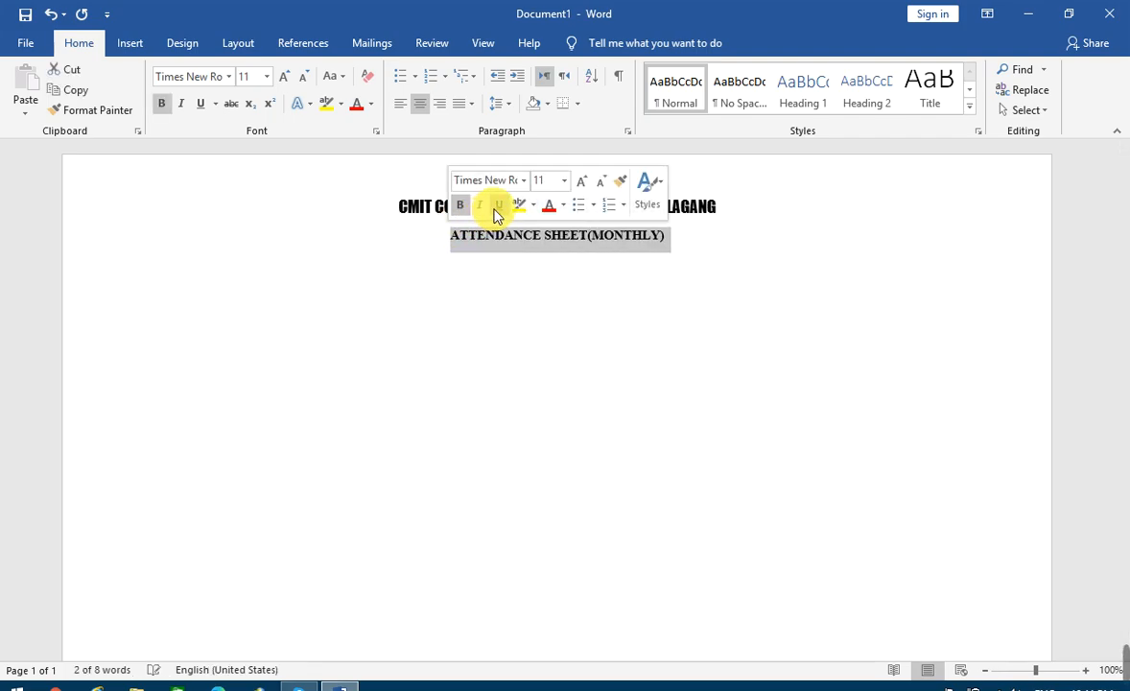
left_click(496, 208)
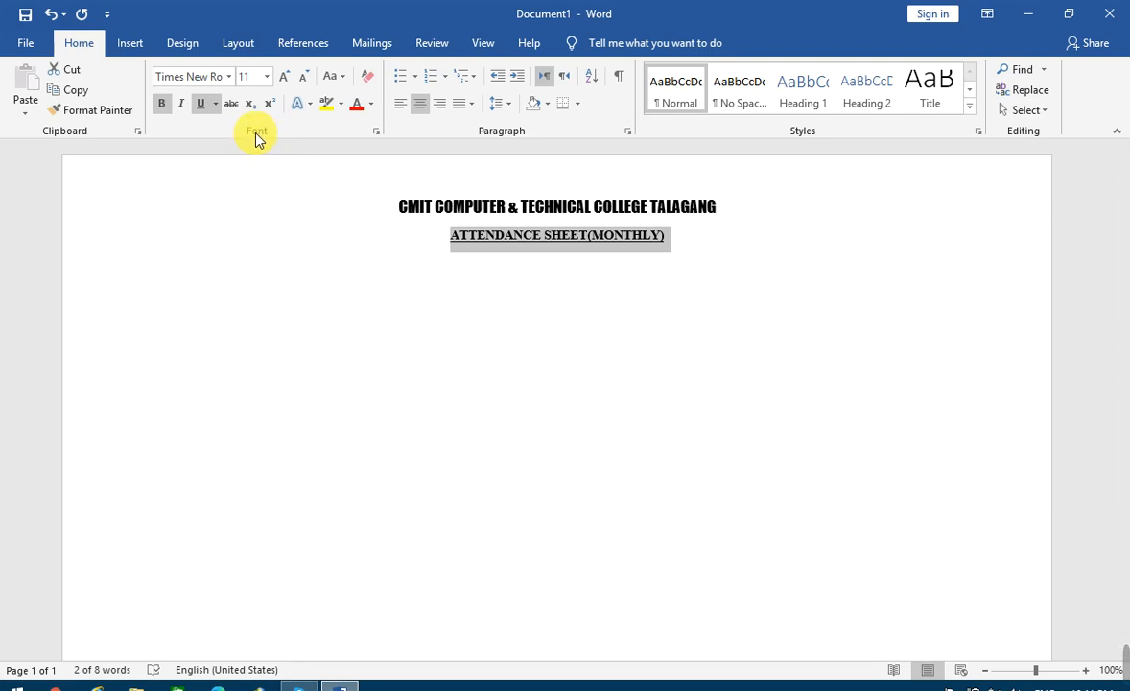
Expand the character spacing of the "ATTENDANCE SHEET(MONTHLY)" subheading in the advanced font settings
left_click(378, 132)
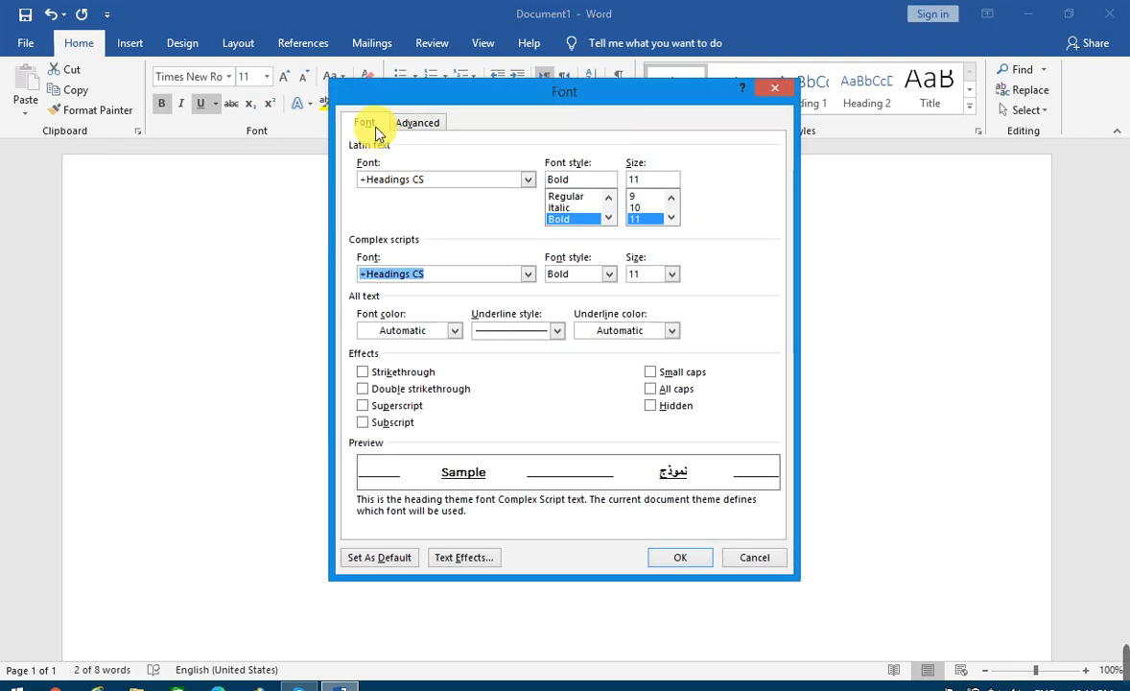
left_click(365, 122)
left_click(415, 124)
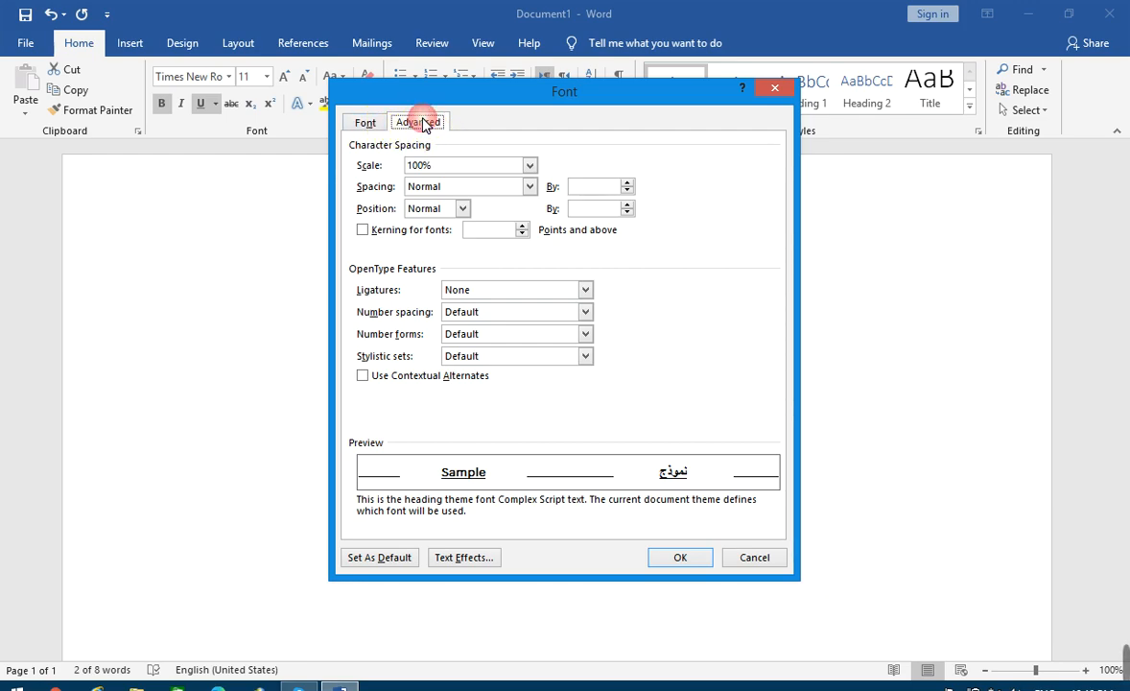
left_click(529, 187)
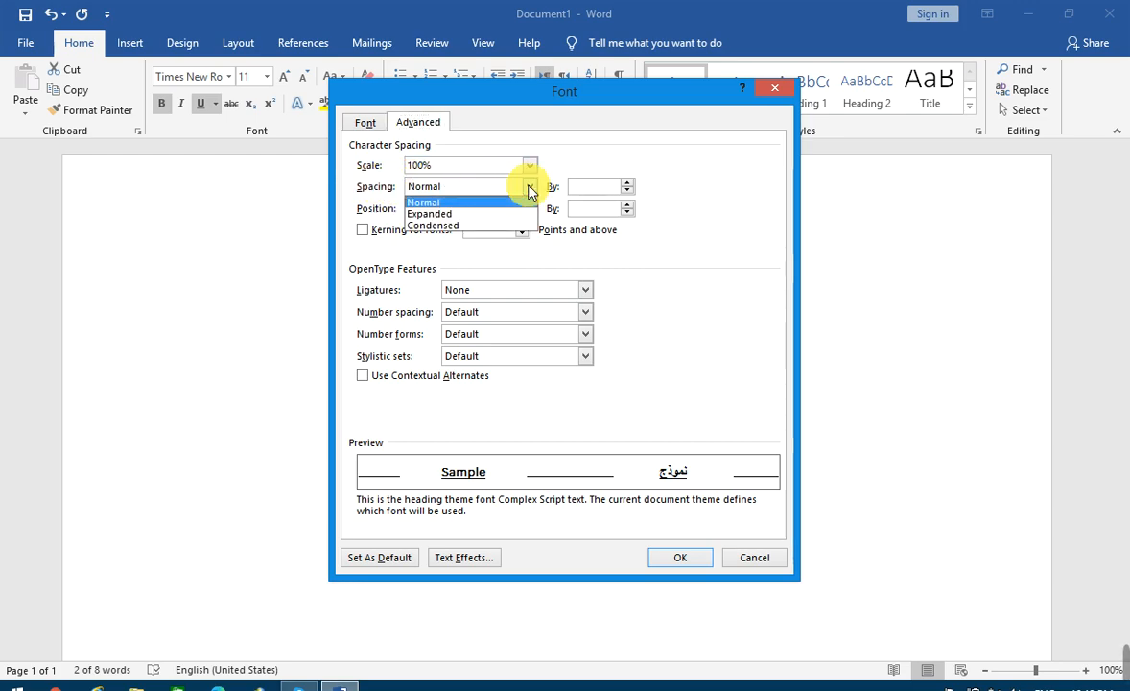
left_click(461, 218)
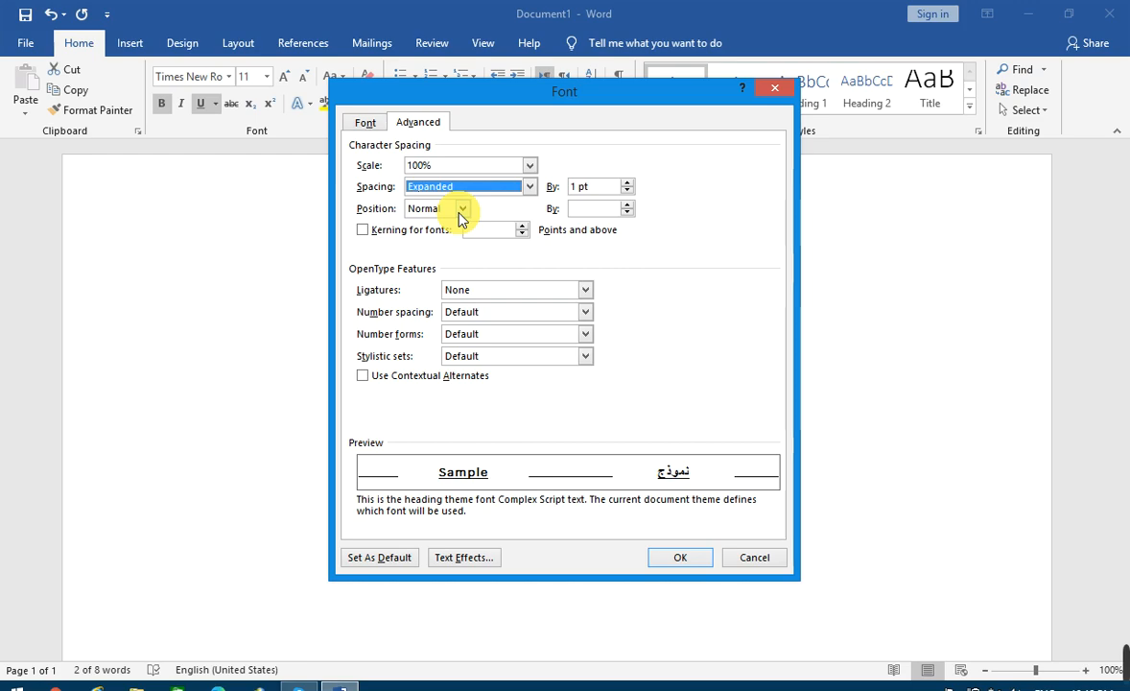
left_click(626, 183)
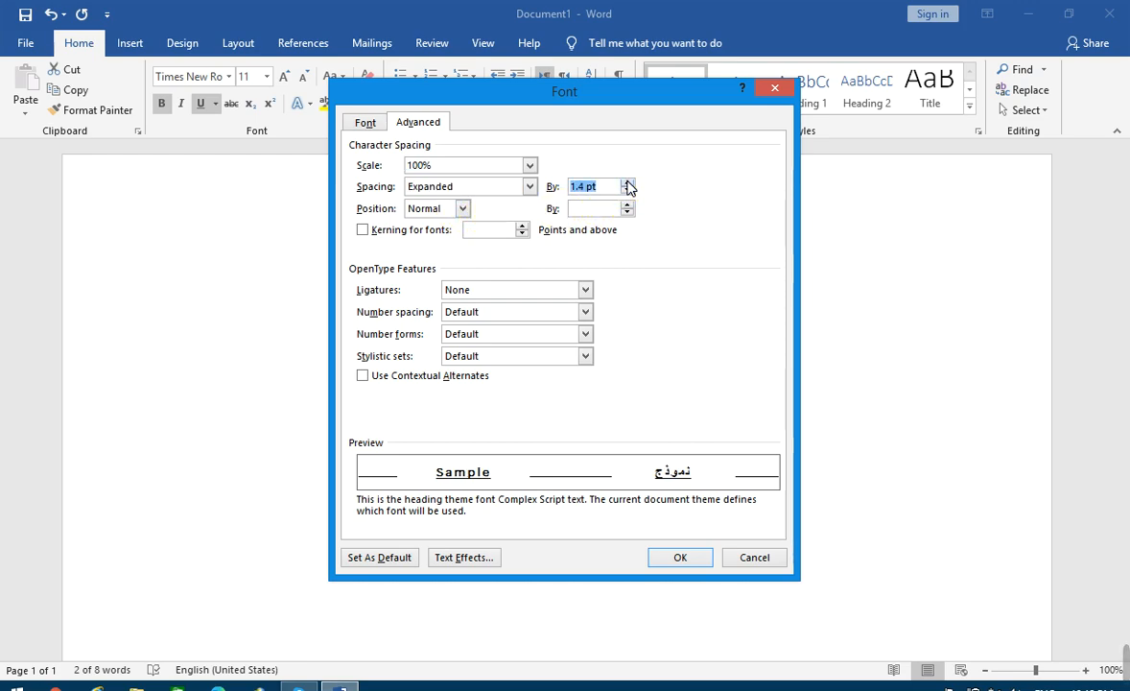
left_click(627, 182)
left_click(627, 182)
left_click(627, 182)
left_click(627, 183)
left_click(628, 182)
left_click(627, 183)
left_click(627, 183)
left_click(627, 183)
left_click(626, 182)
left_click(626, 182)
left_click(627, 182)
left_click(626, 182)
left_click(626, 183)
left_click(626, 182)
left_click(627, 182)
left_click(626, 182)
left_click(629, 183)
left_click(696, 559)
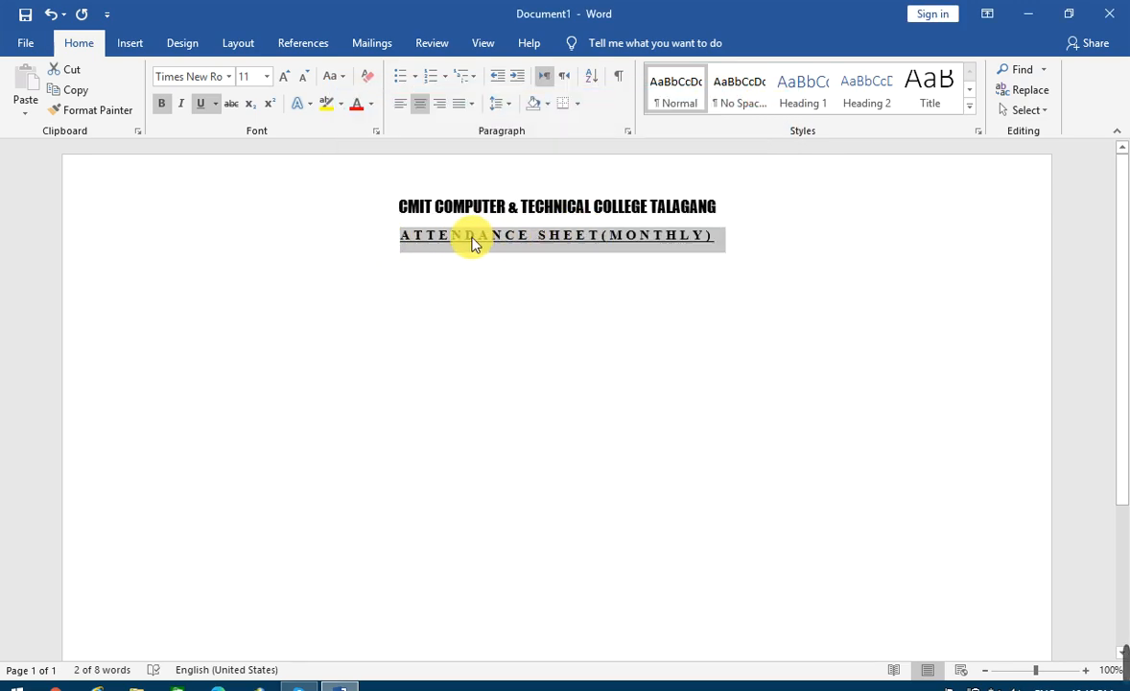
Enter "For the Class:" followed by a long underscore blank on the line below the subheading
left_click(606, 268)
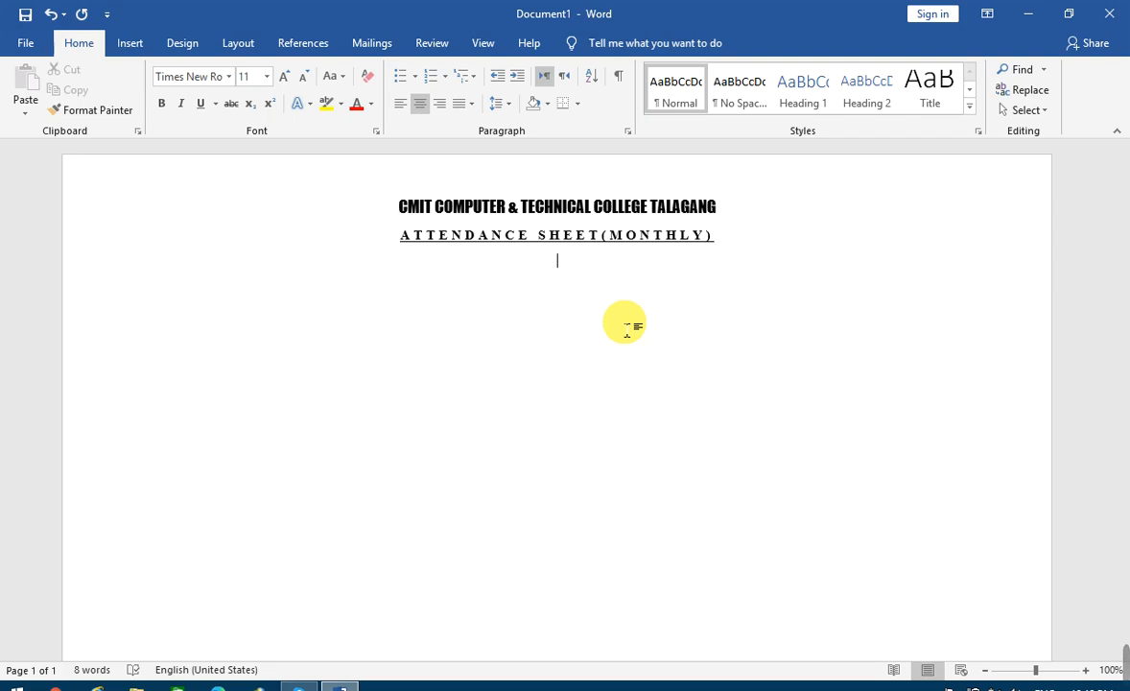
type("f")
type("For th")
type("e Cla")
type("ss: ")
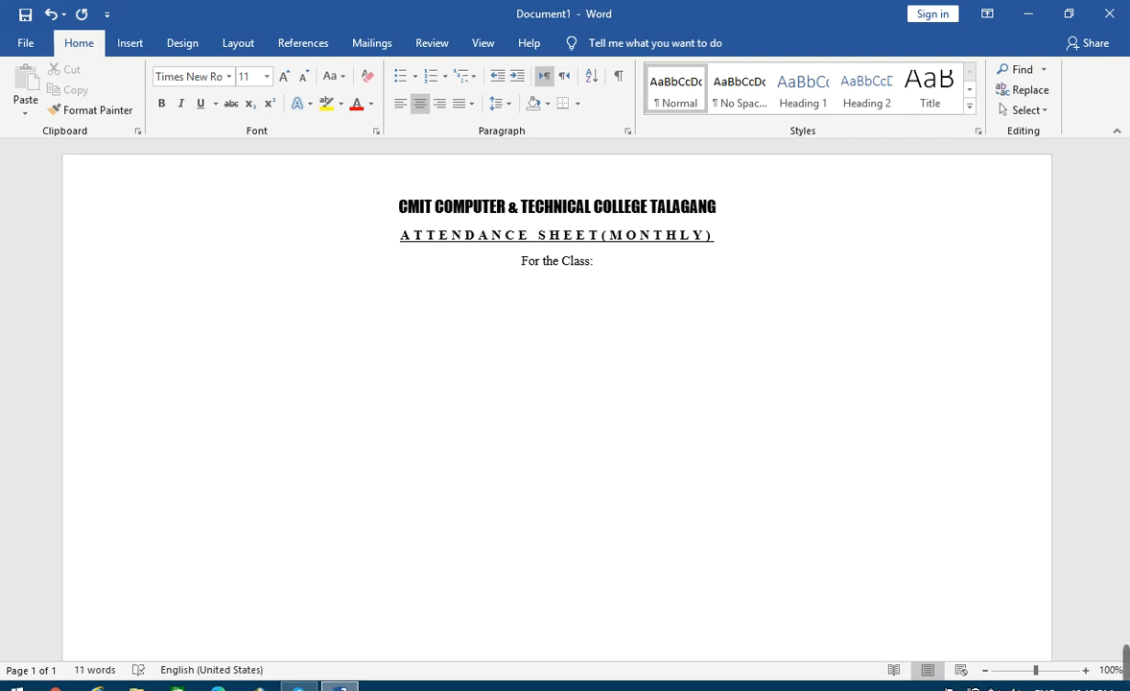
type("_")
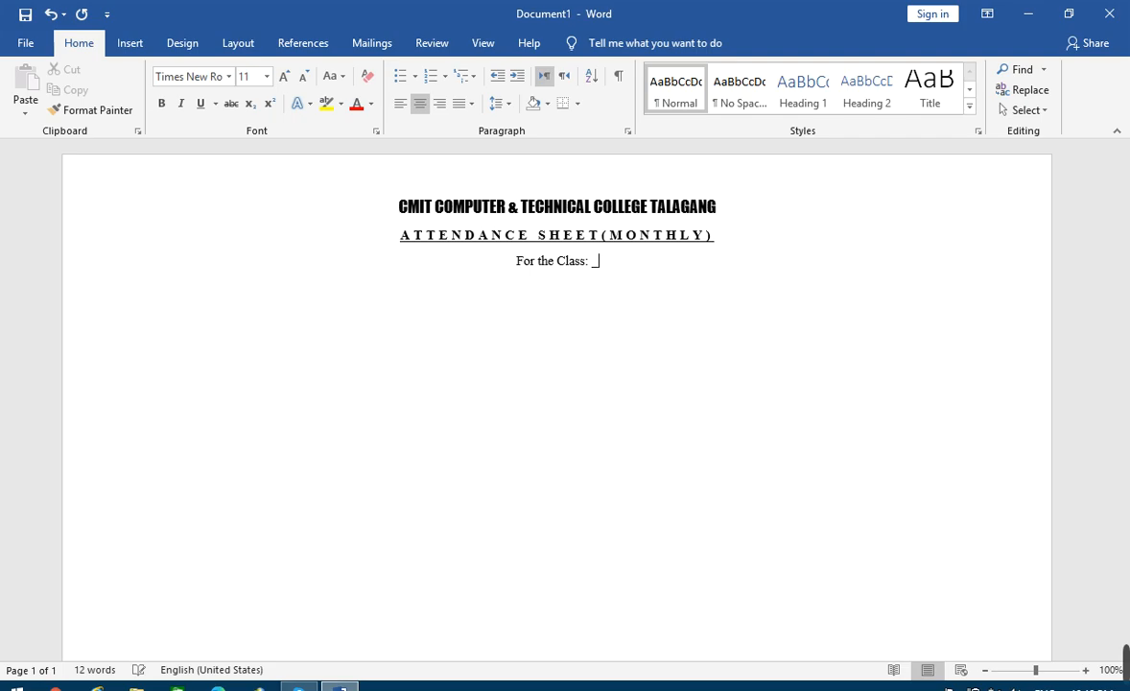
type("________")
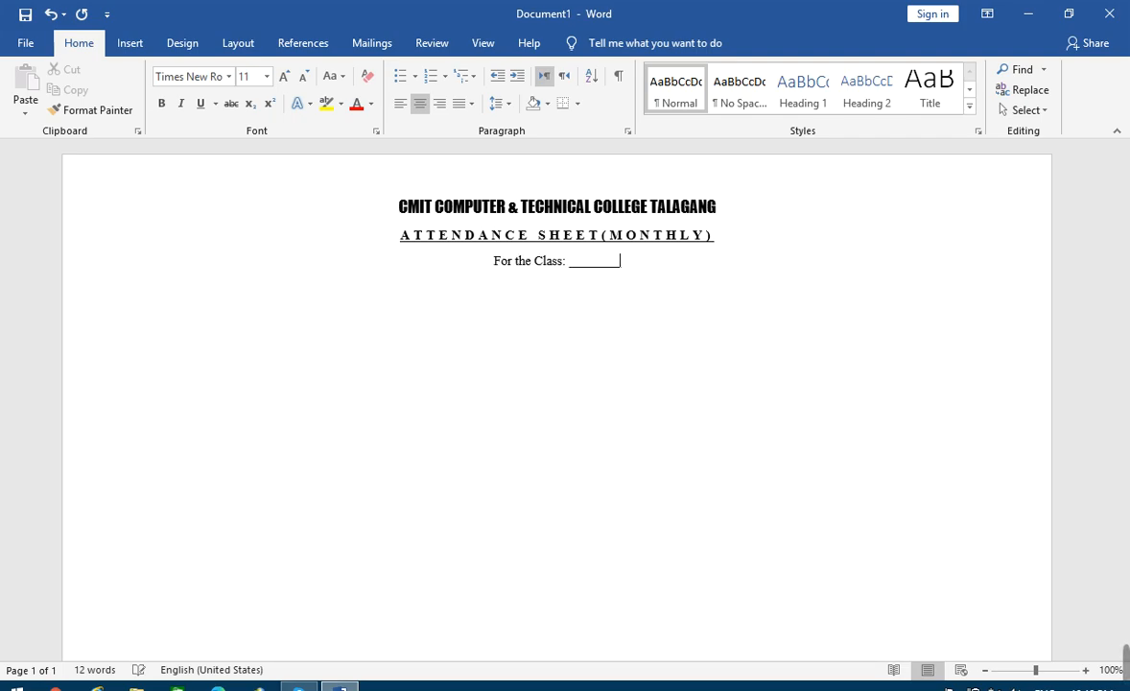
type("____________")
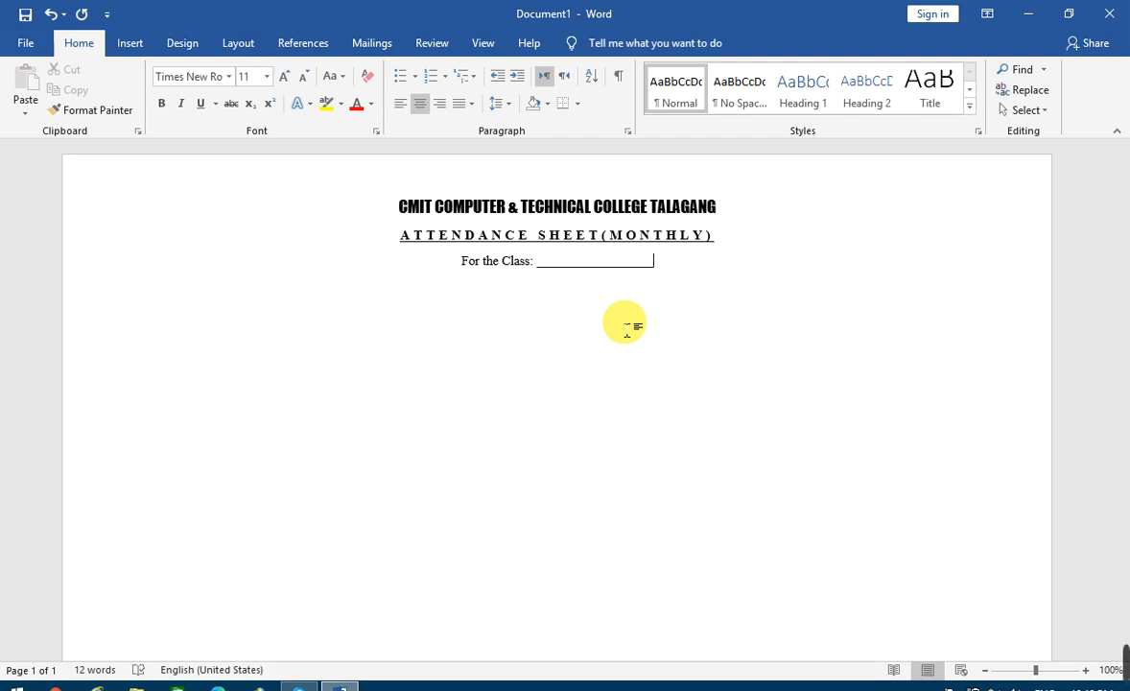
Continue the details line with a comma and "For the Month:" followed by an underscore blank
type(",")
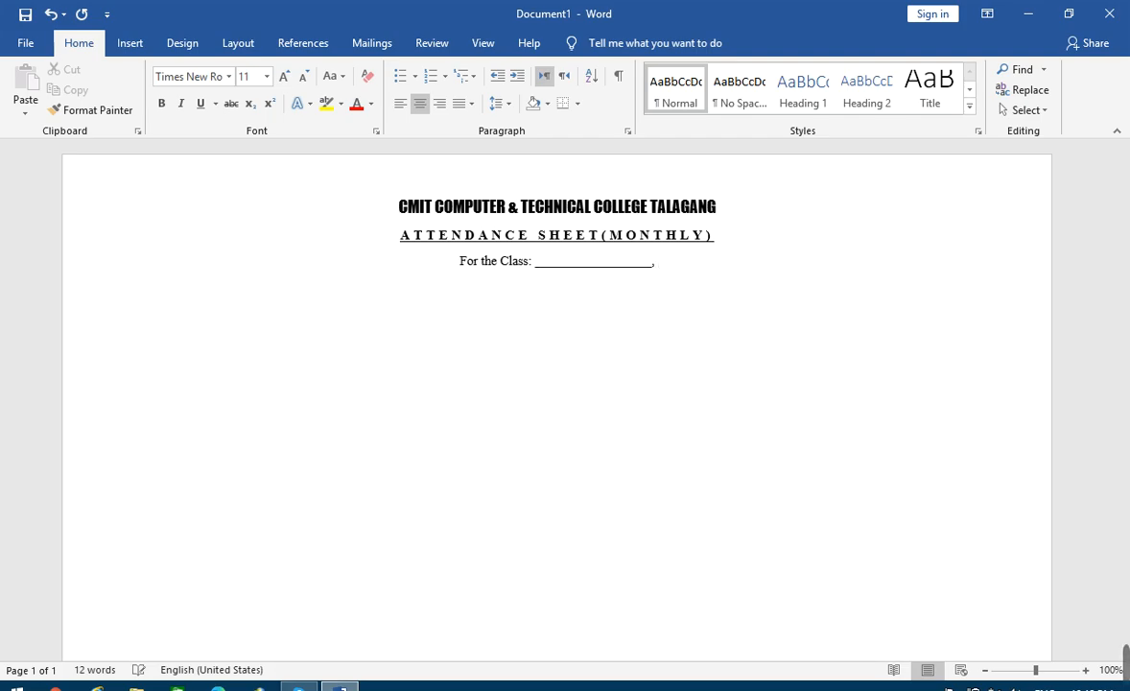
type(" For the ")
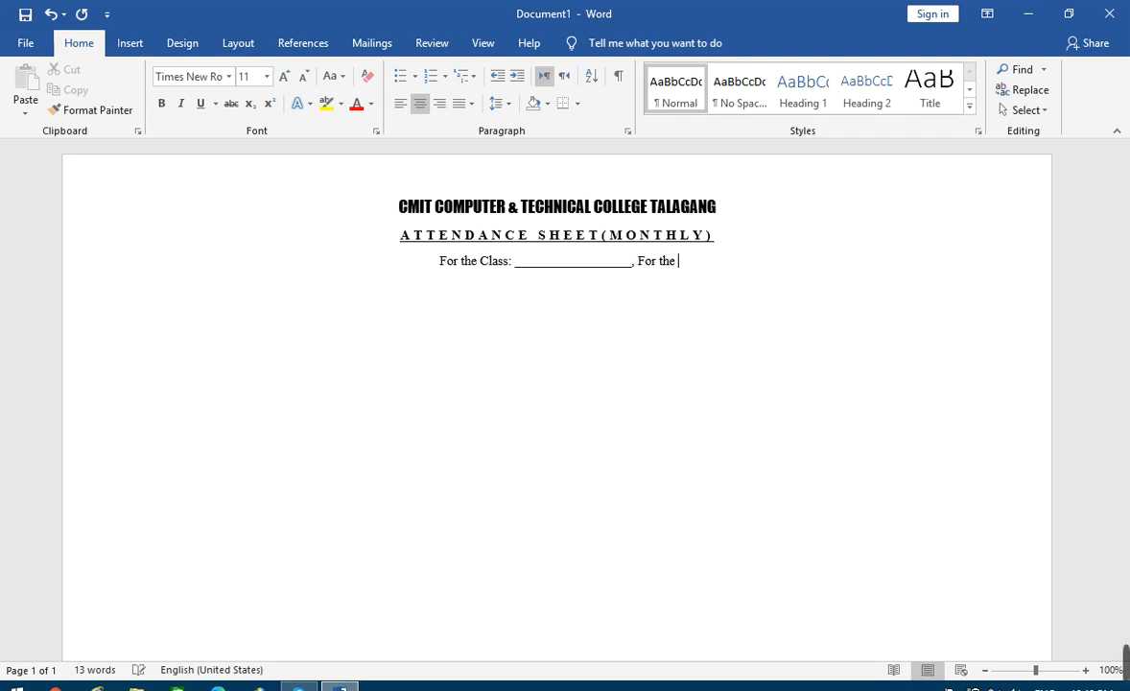
type("Month")
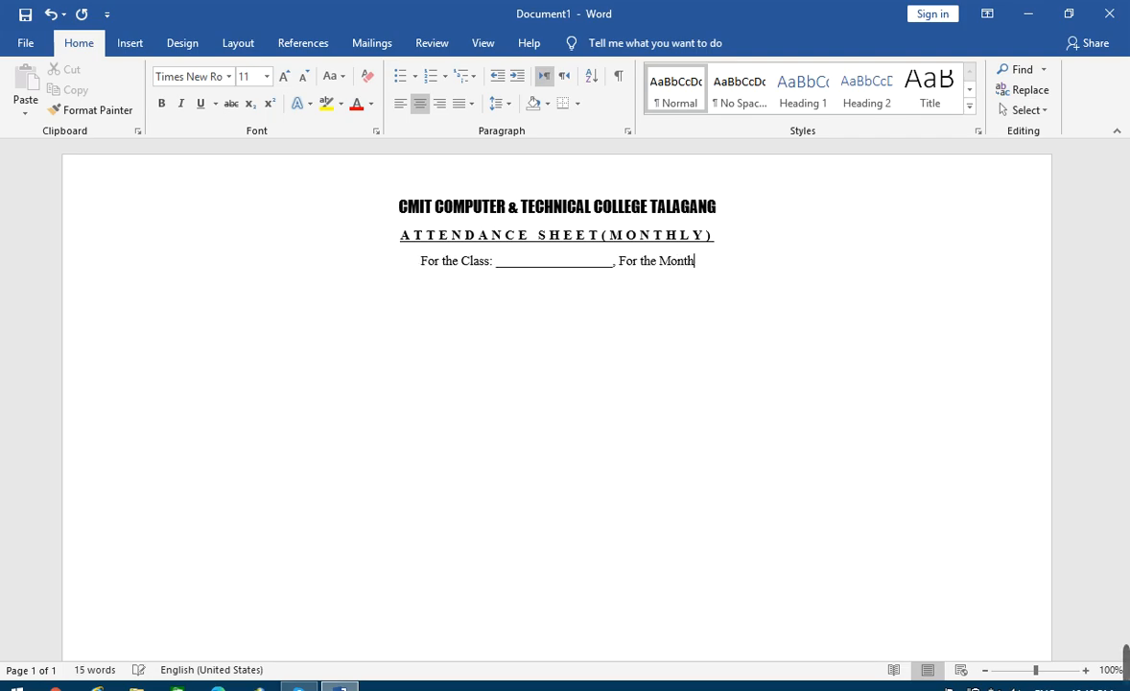
type(": ________________")
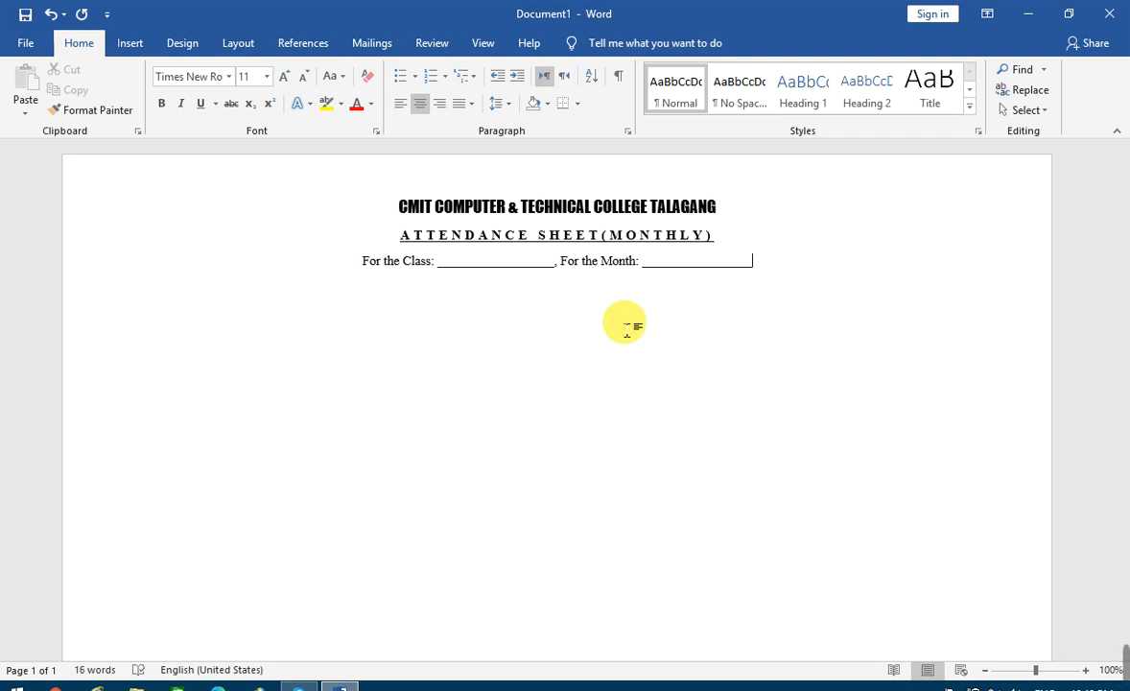
Complete the details line with a comma and "For the Year: 2021"
type(", For")
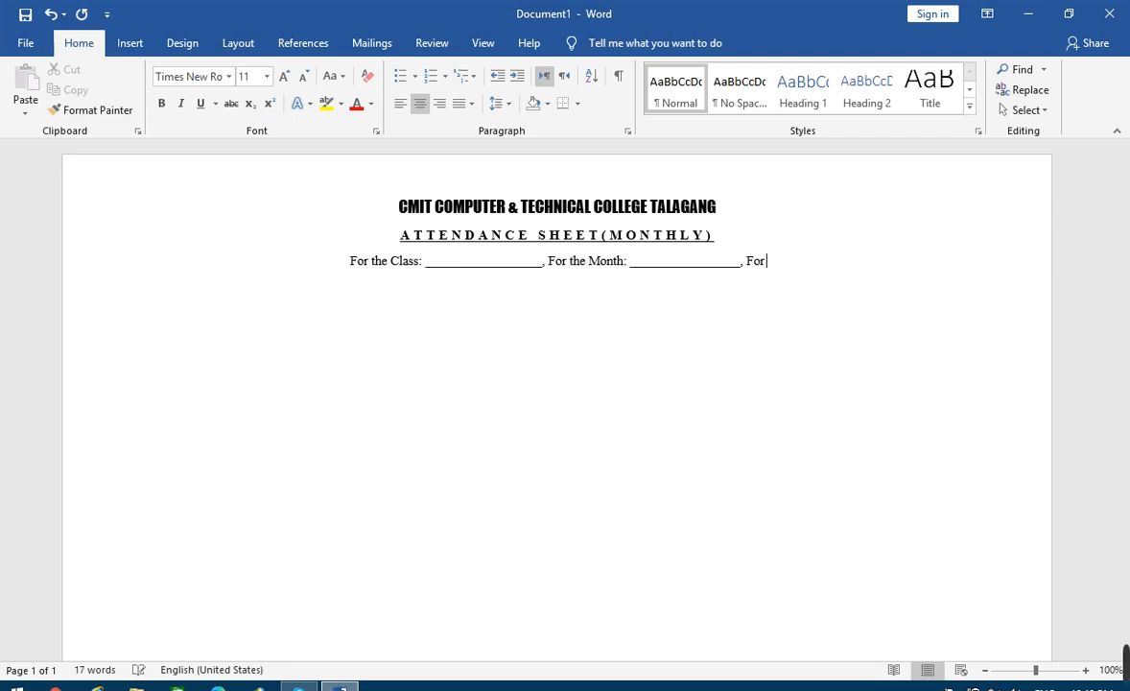
type(" the Year:")
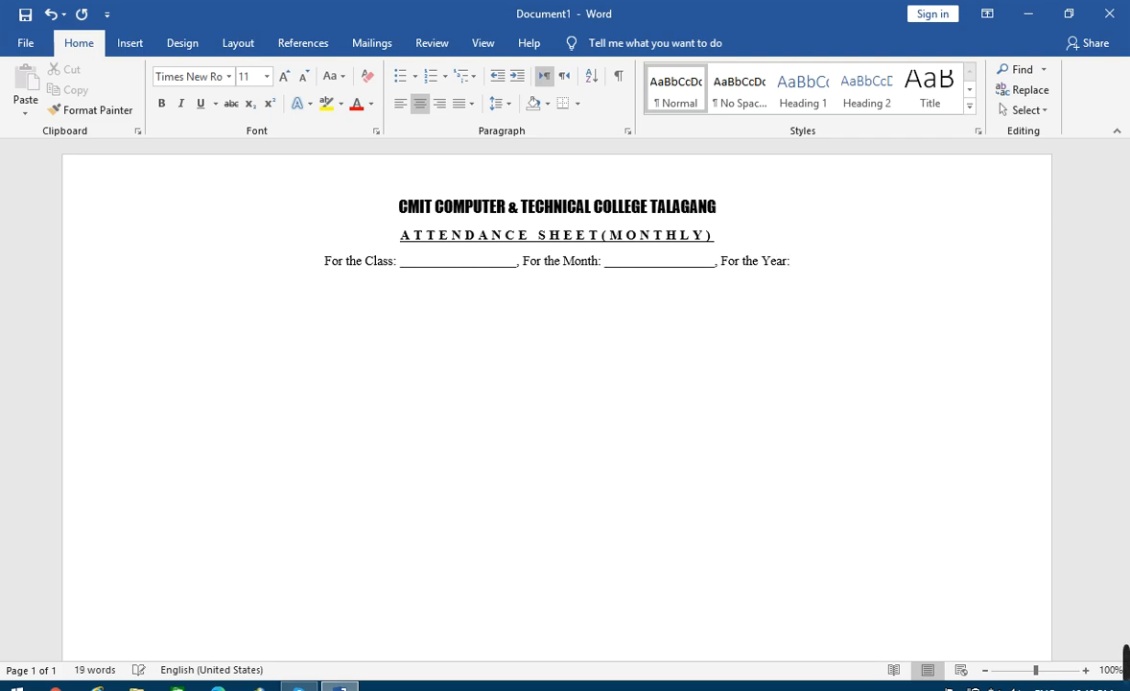
type(" 2021")
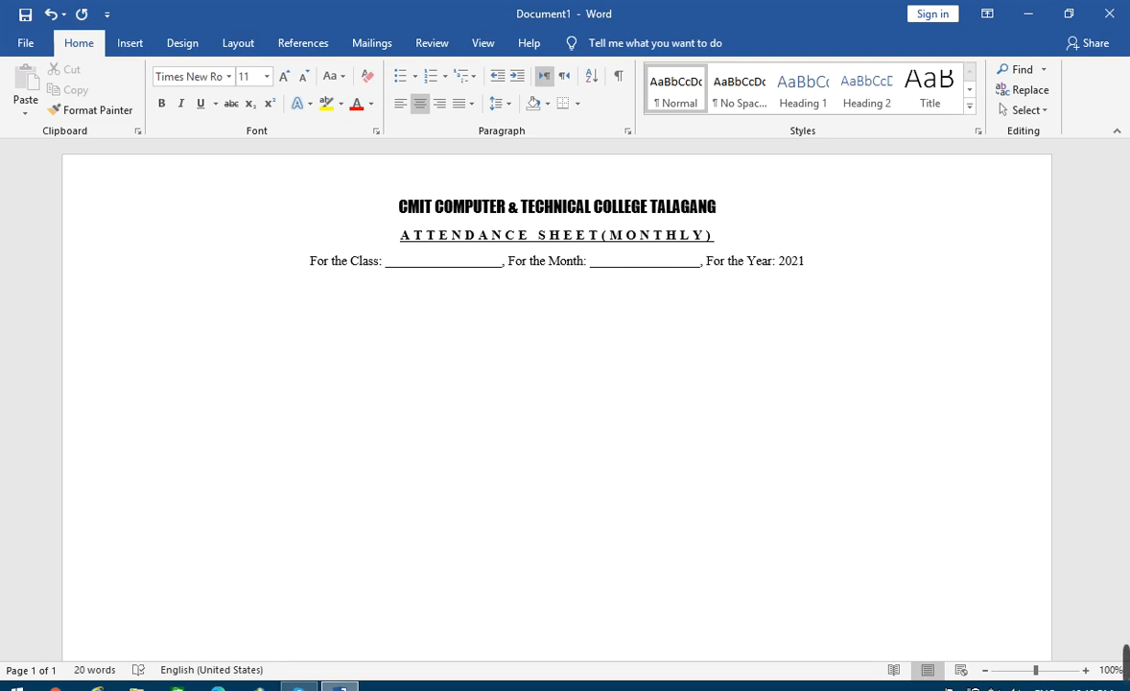
Replace the underscore blank after "For the Month:" with "February"
key("BackSpace")
key("BackSpace")
key("BackSpace")
key("BackSpace")
key("BackSpace")
key("BackSpace")
key("BackSpace")
key("BackSpace")
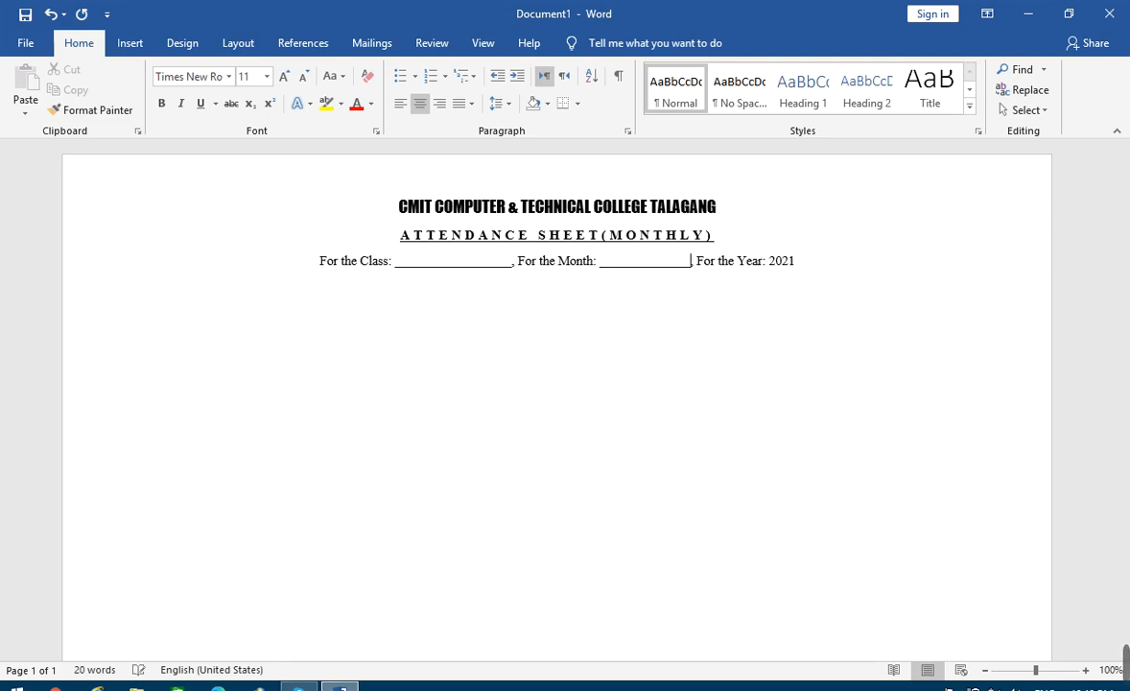
key("BackSpace")
key("BackSpace")
key("BackSpace")
key("BackSpace")
key("BackSpace")
key("BackSpace")
key("BackSpace")
key("BackSpace")
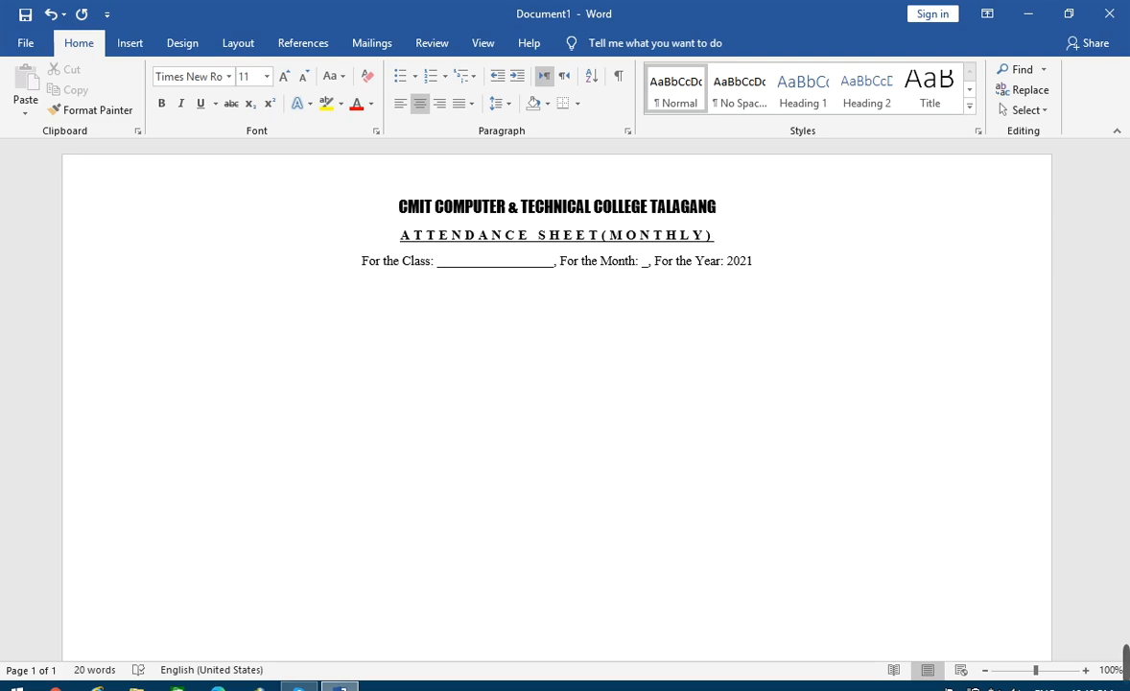
key("BackSpace")
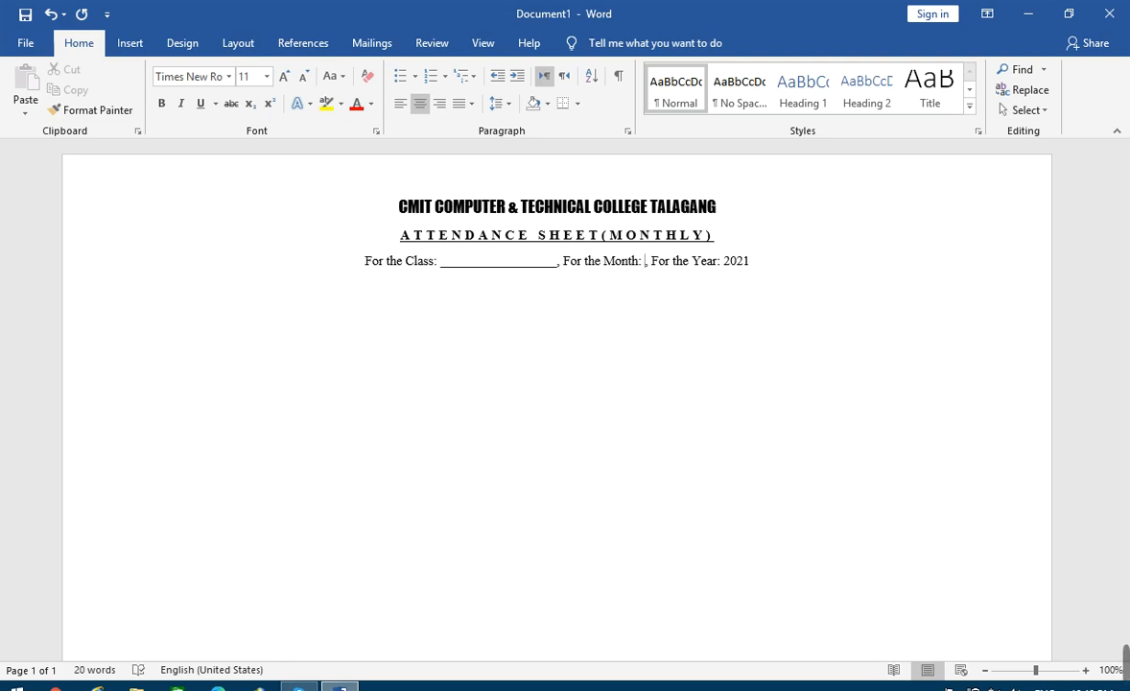
type("Febr")
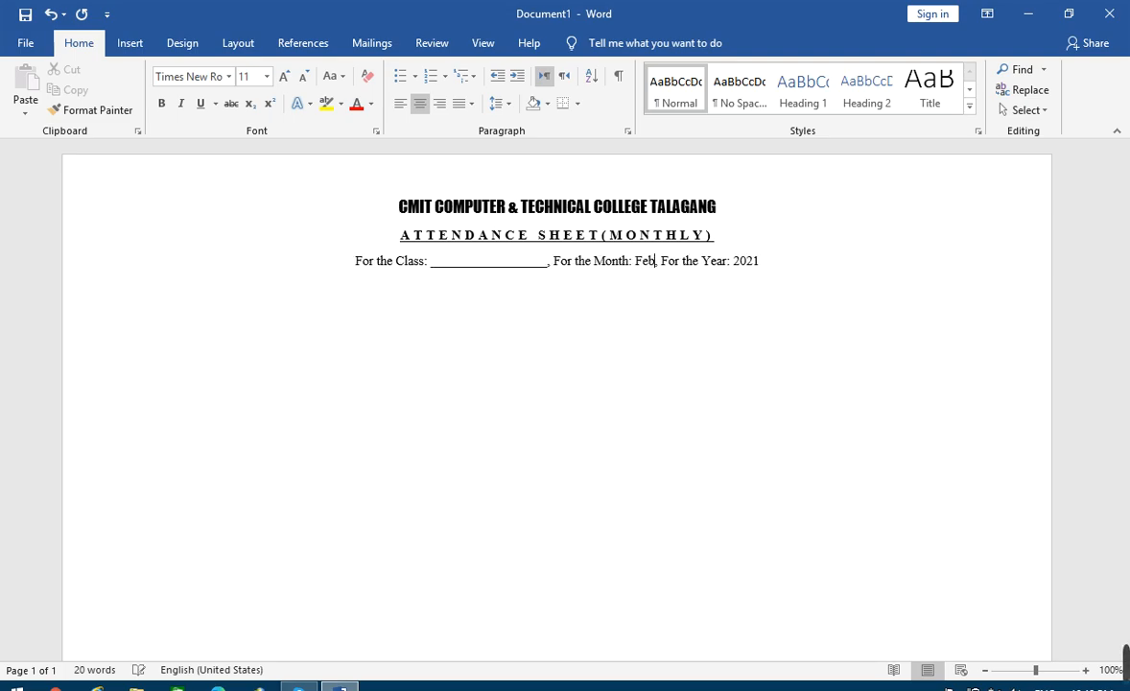
type("uary")
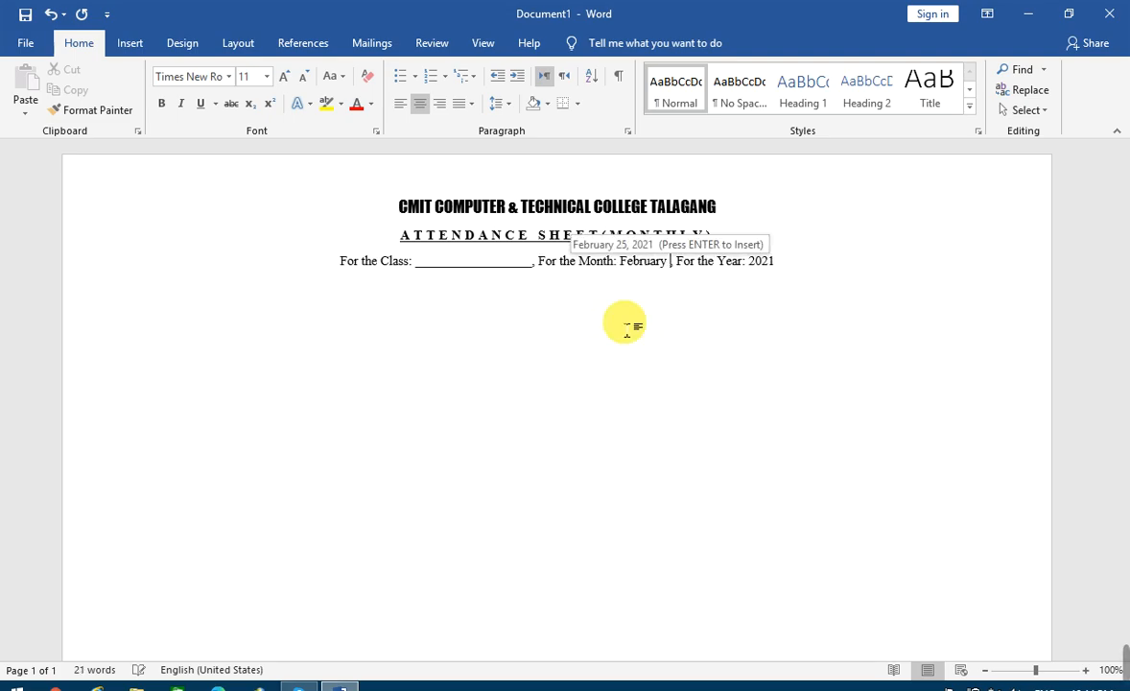
Insert a tab gap between the month and "For the Year" in the details line
key("Right")
key("Right")
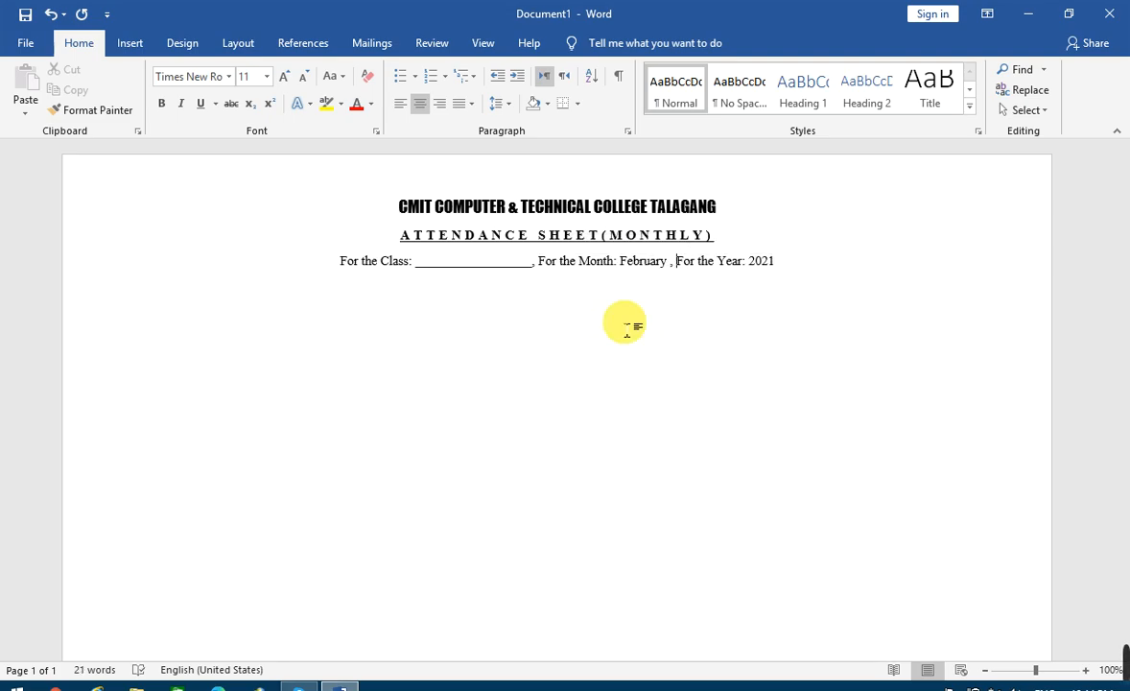
key("Right")
key("Right")
key("Right")
key("Right")
key("Right")
key("Right")
key("Right")
key("Right")
key("Right")
key("Left")
key("Left")
key("Left")
key("Left")
key("Left")
key("Left")
key("Left")
key("Left")
key("Left")
key("Left")
key("Left")
key("Left")
key("Left")
key("Left")
key("Left")
key("Right")
key("Right")
key("Right")
key("Right")
key("Right")
key("Right")
key("Right")
key("Right")
key("Right")
key("Right")
key("Right")
key("Right")
key("Right")
key("Right")
key("Right")
key("Right")
key("Right")
key("Right")
key("Right")
key("Right")
key("Right")
key("Tab")
key("Left")
key("Left")
key("Left")
key("Left")
key("Left")
key("Right")
key("Right")
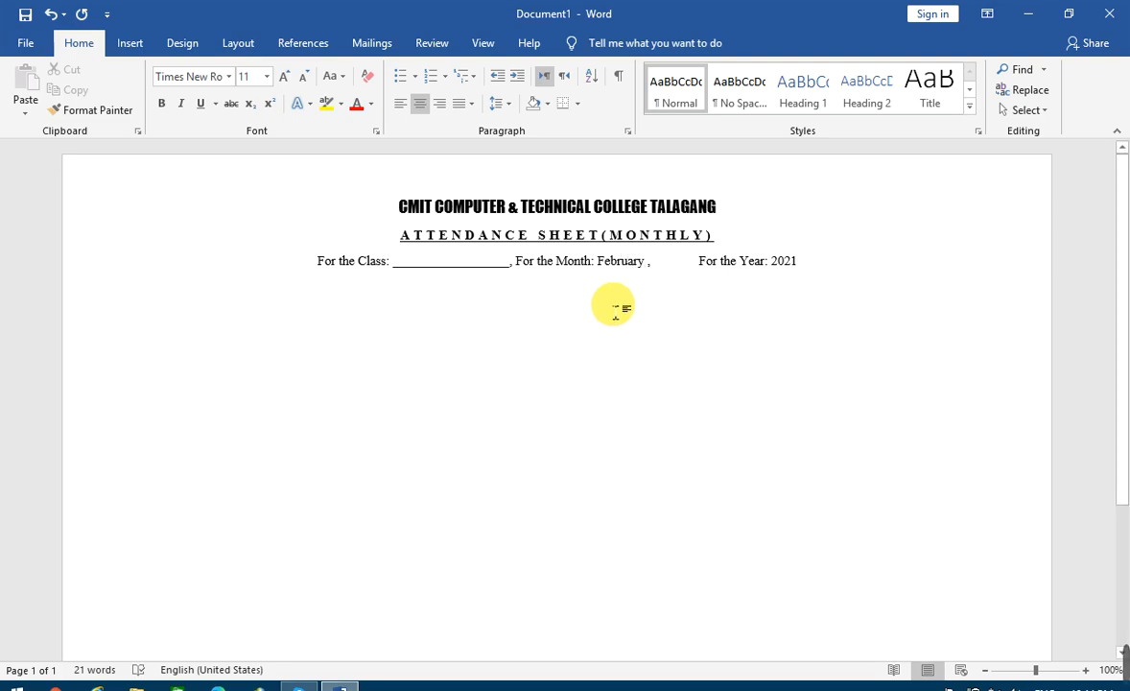
Underline "February" and "2021" in the details line and accept the suggested grammar correction "February,"
left_click_drag(649, 269, 604, 273)
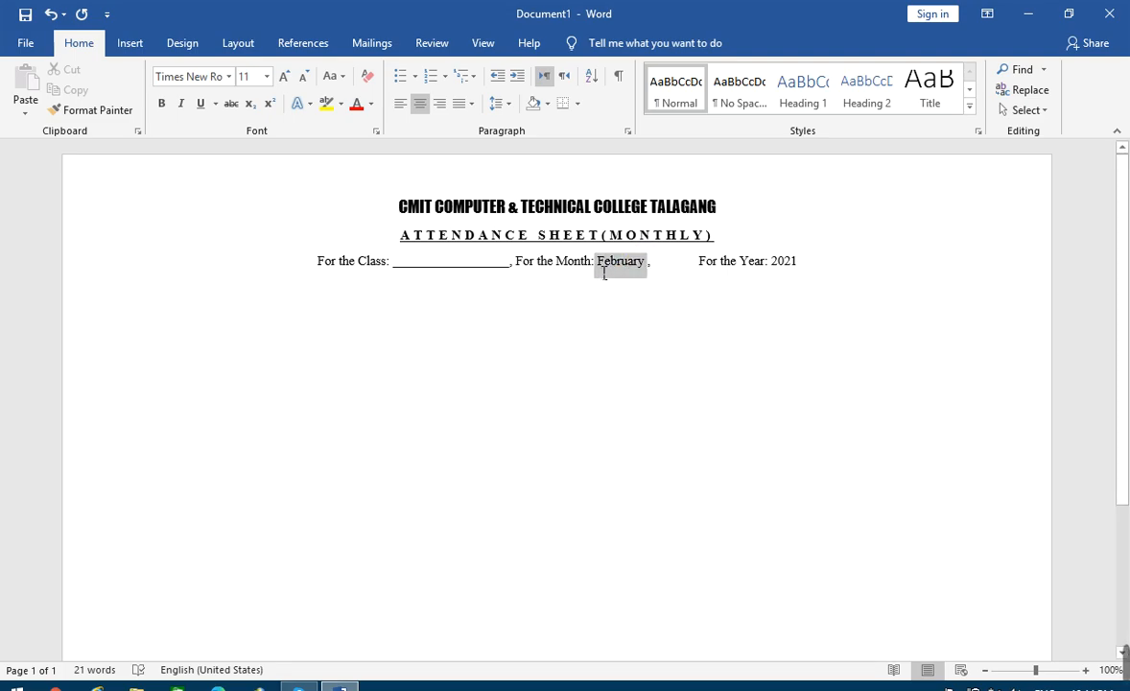
left_click(645, 235)
left_click_drag(798, 263, 768, 263)
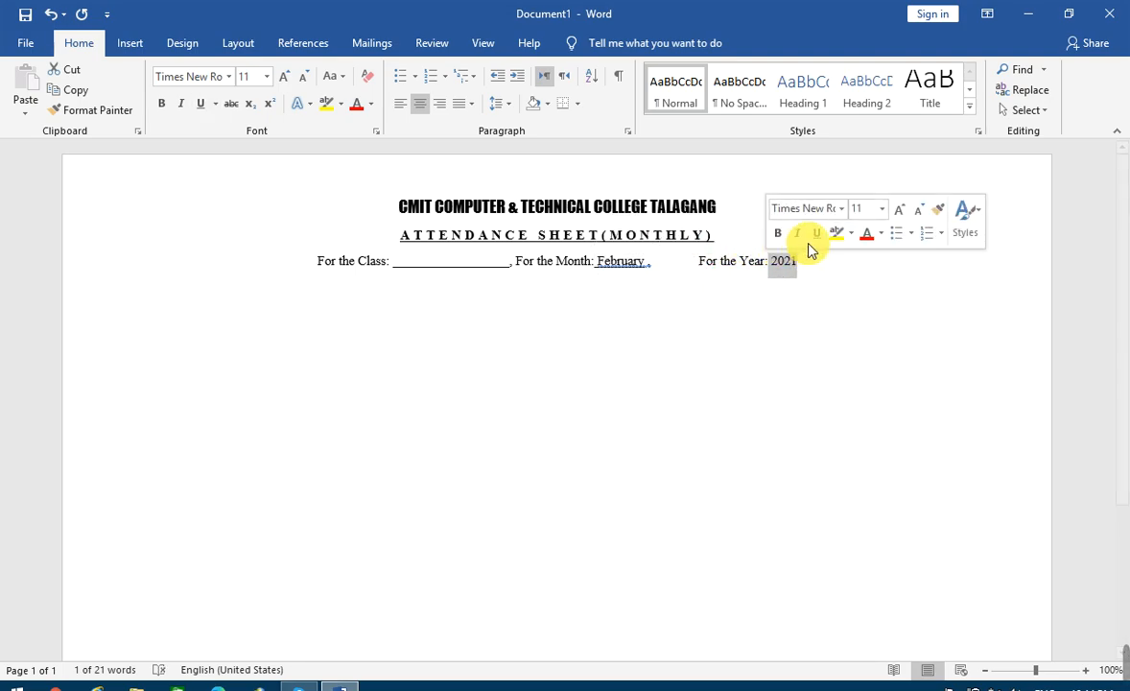
left_click(816, 233)
left_click(837, 316)
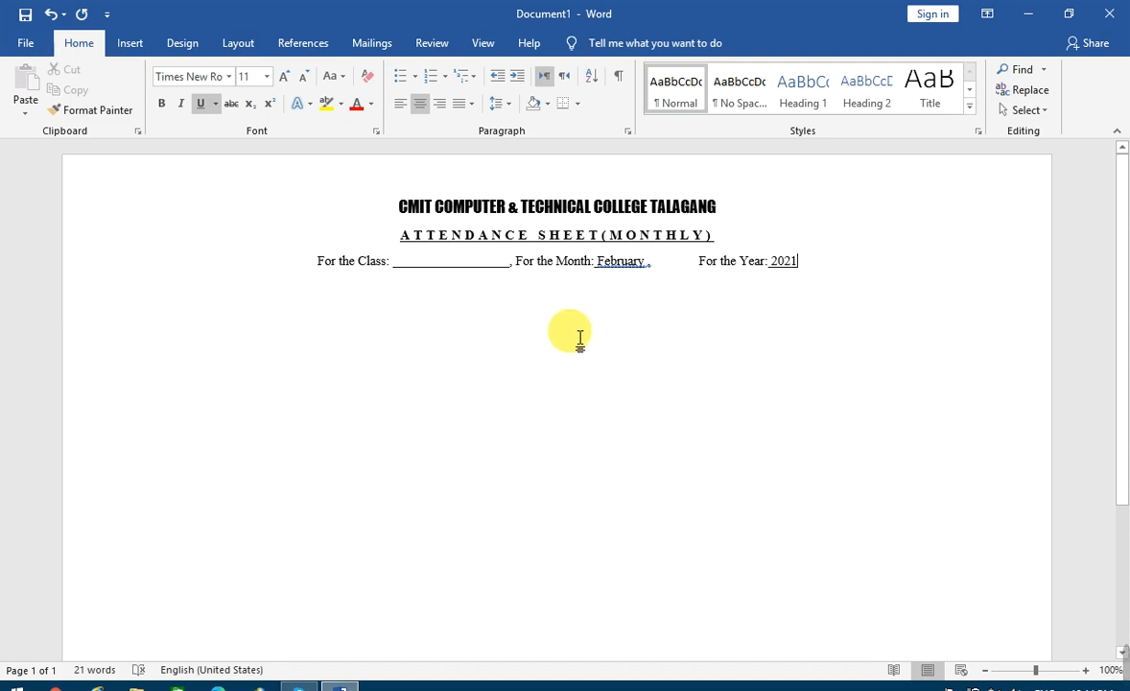
right_click(624, 286)
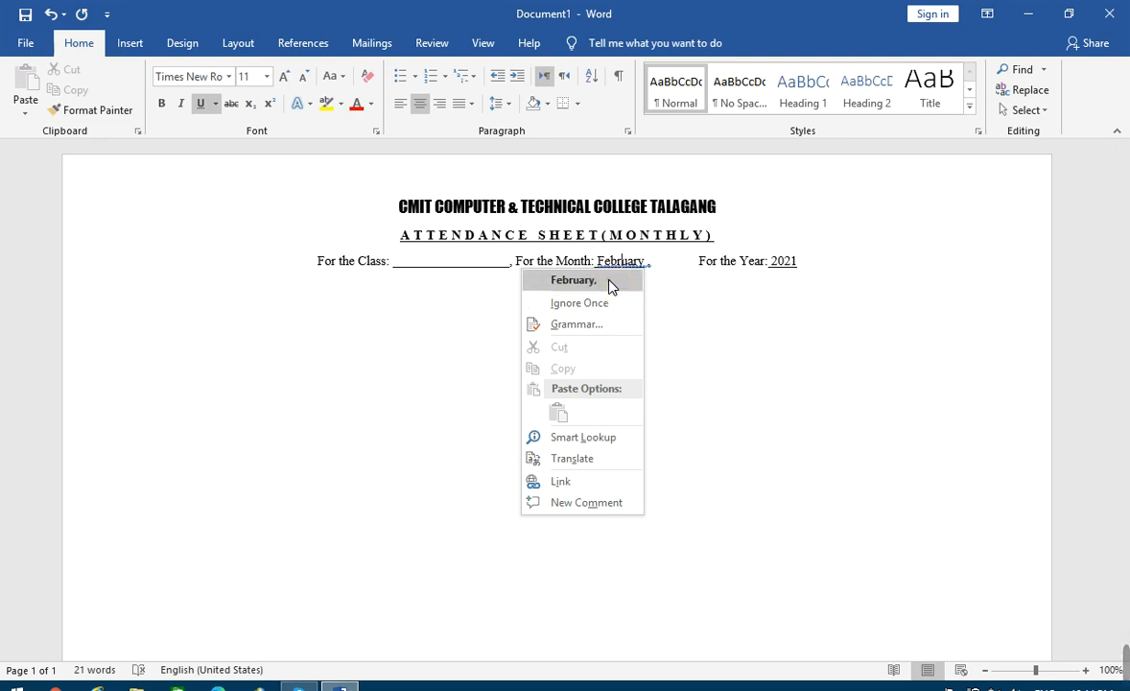
left_click(610, 281)
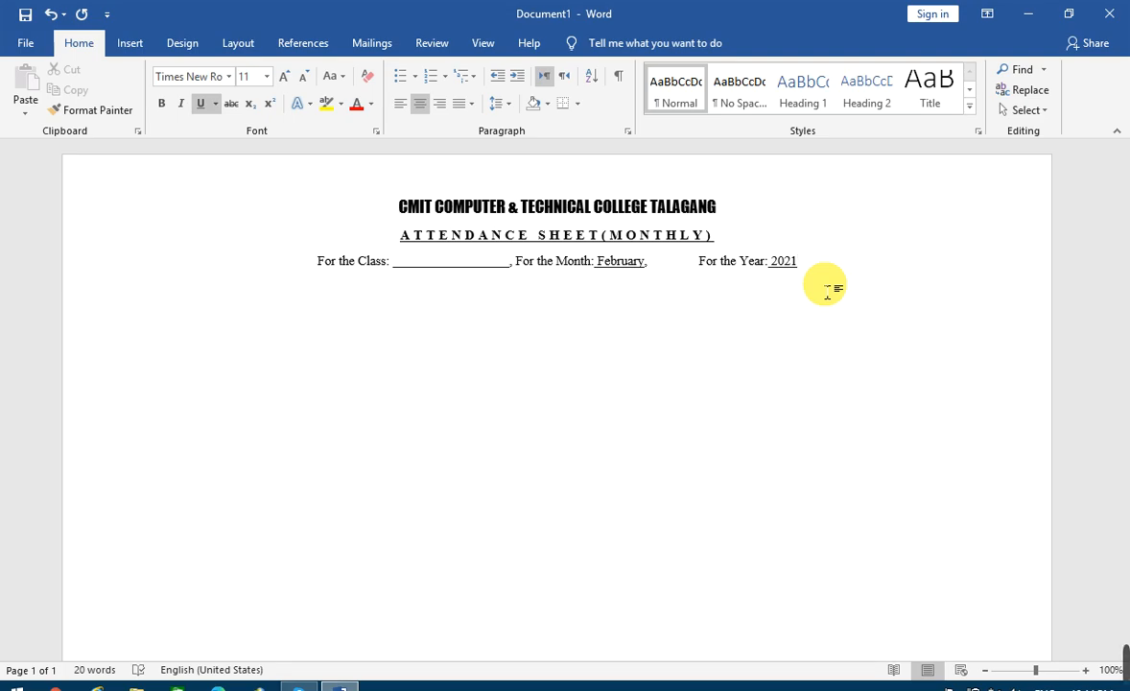
Turn off underlining and insert a table with 33 columns and 15 rows below the details line
key("ctrl+u")
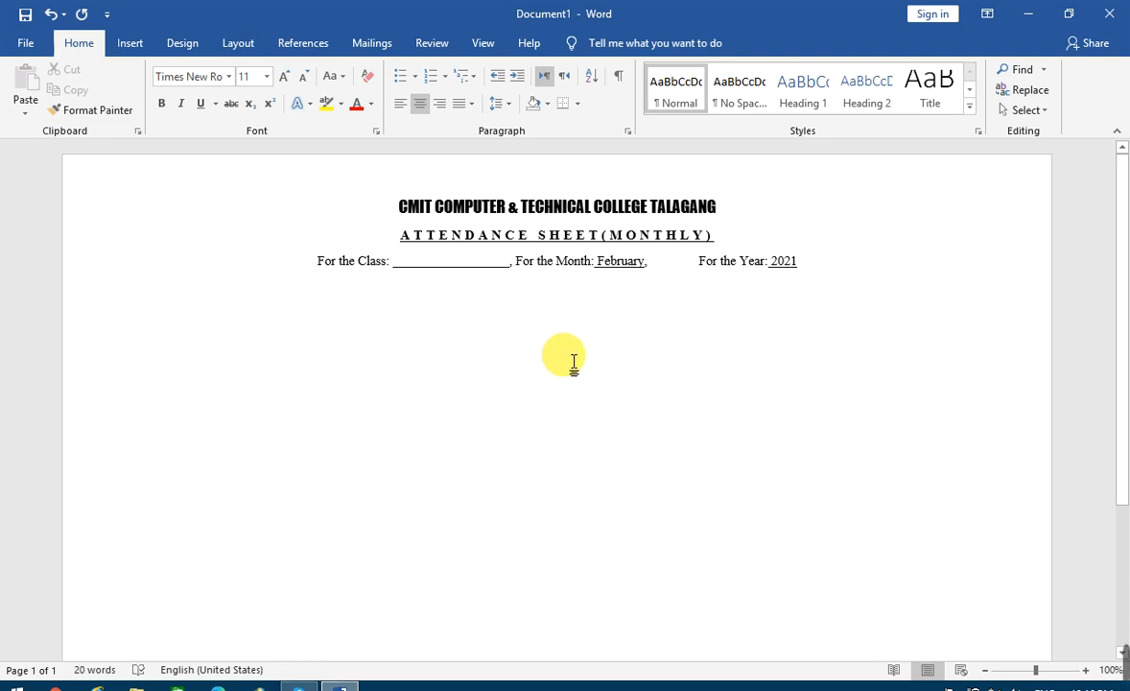
left_click(138, 48)
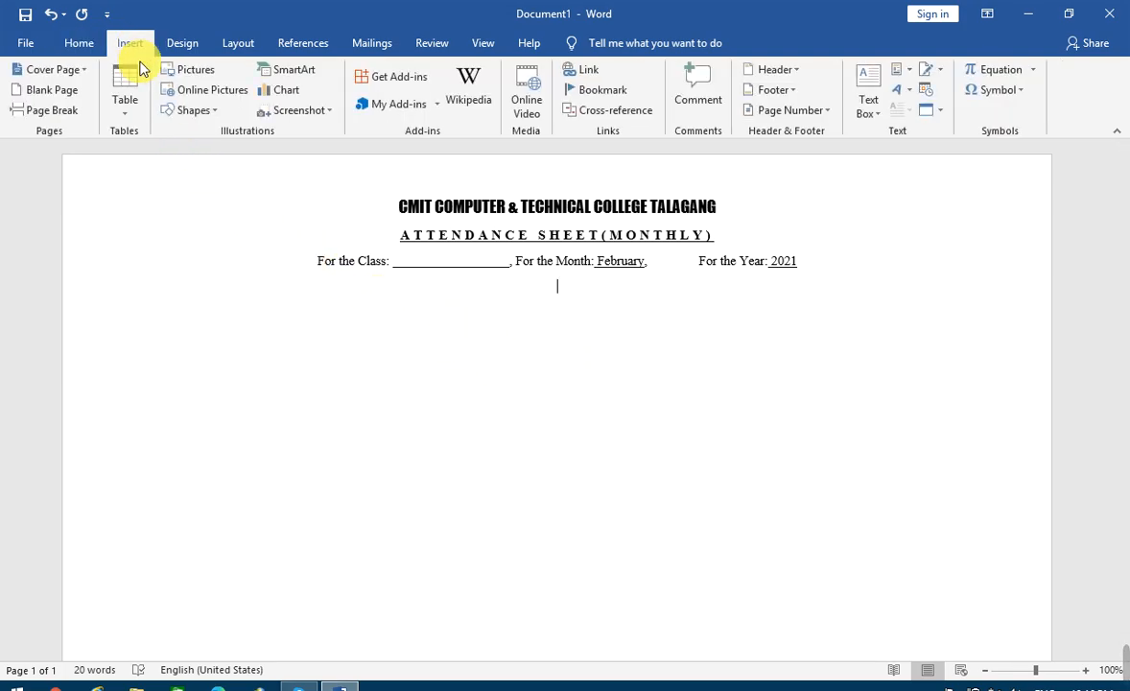
left_click(134, 119)
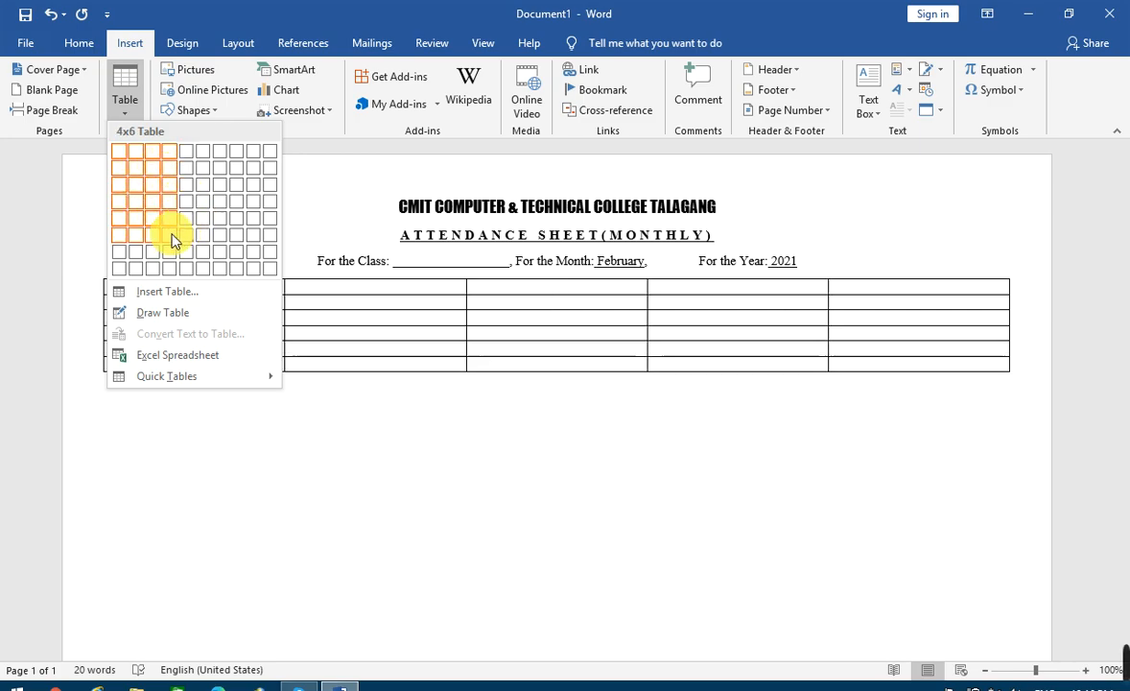
left_click(186, 298)
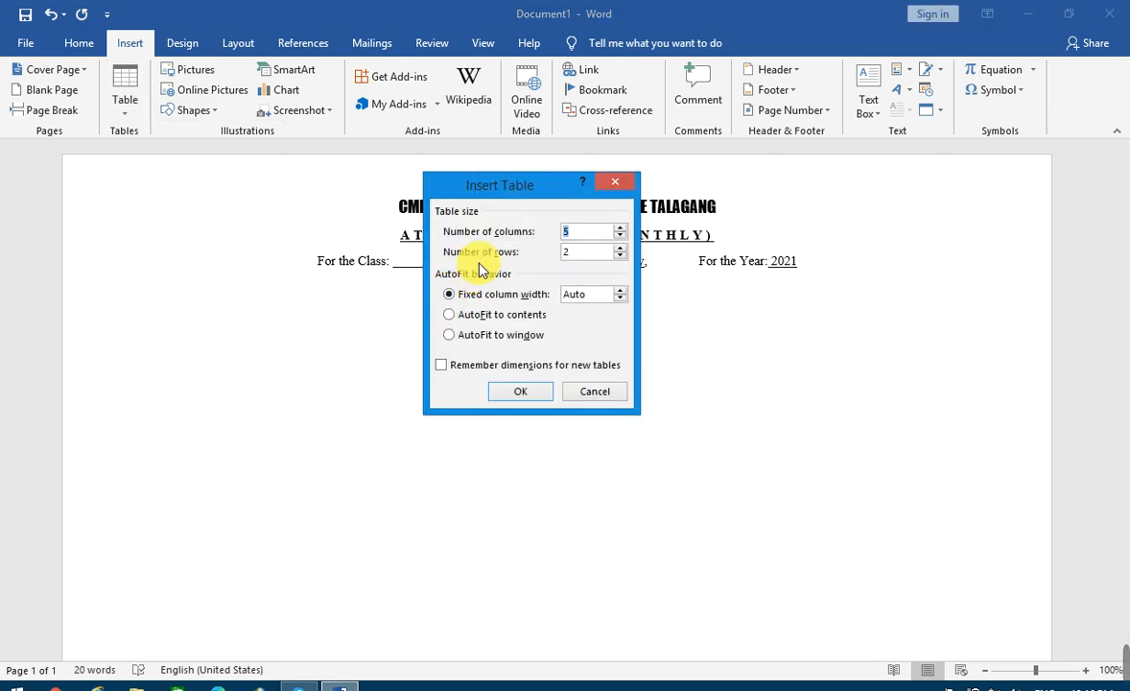
left_click_drag(514, 193, 502, 195)
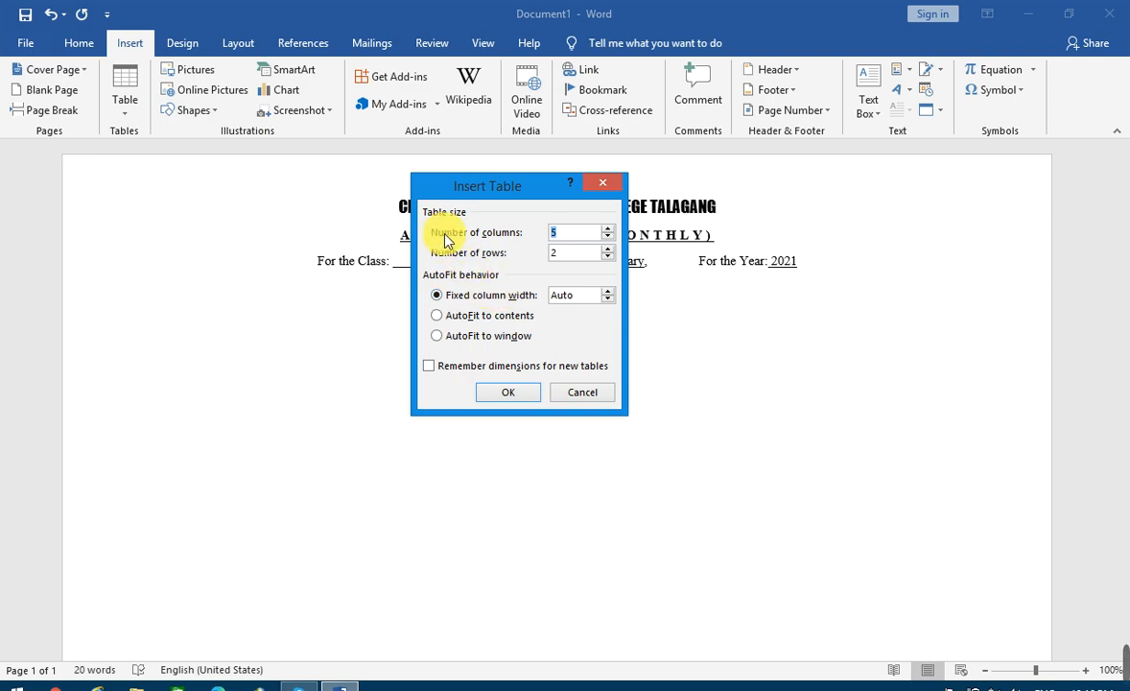
left_click(567, 233)
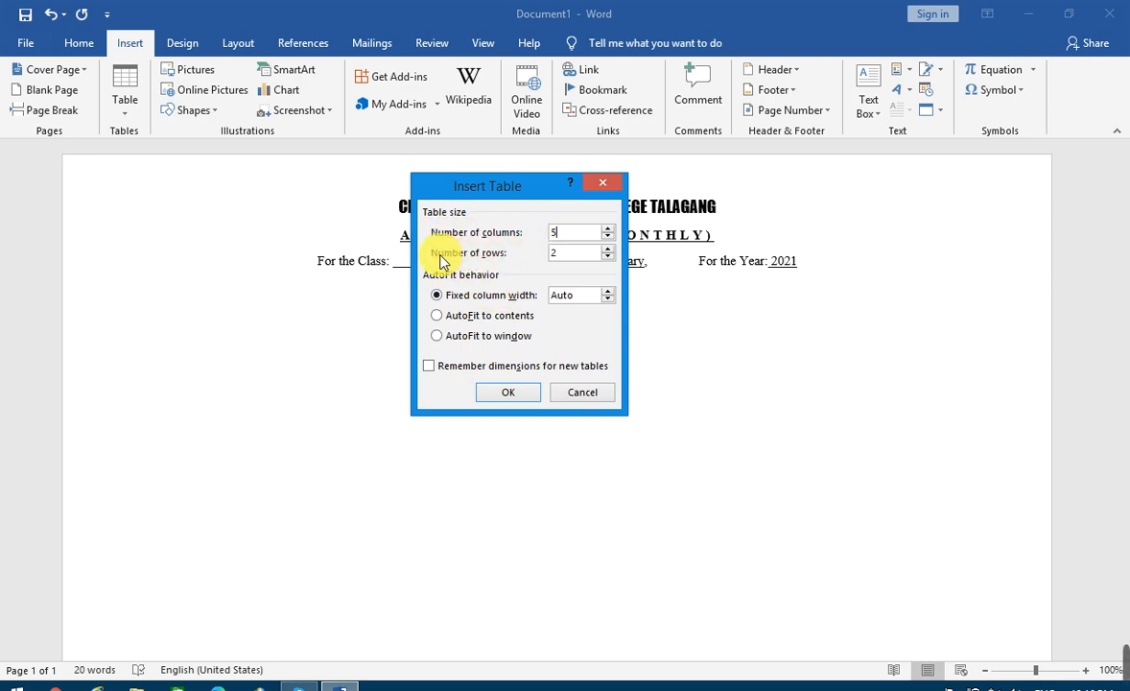
left_click(572, 251)
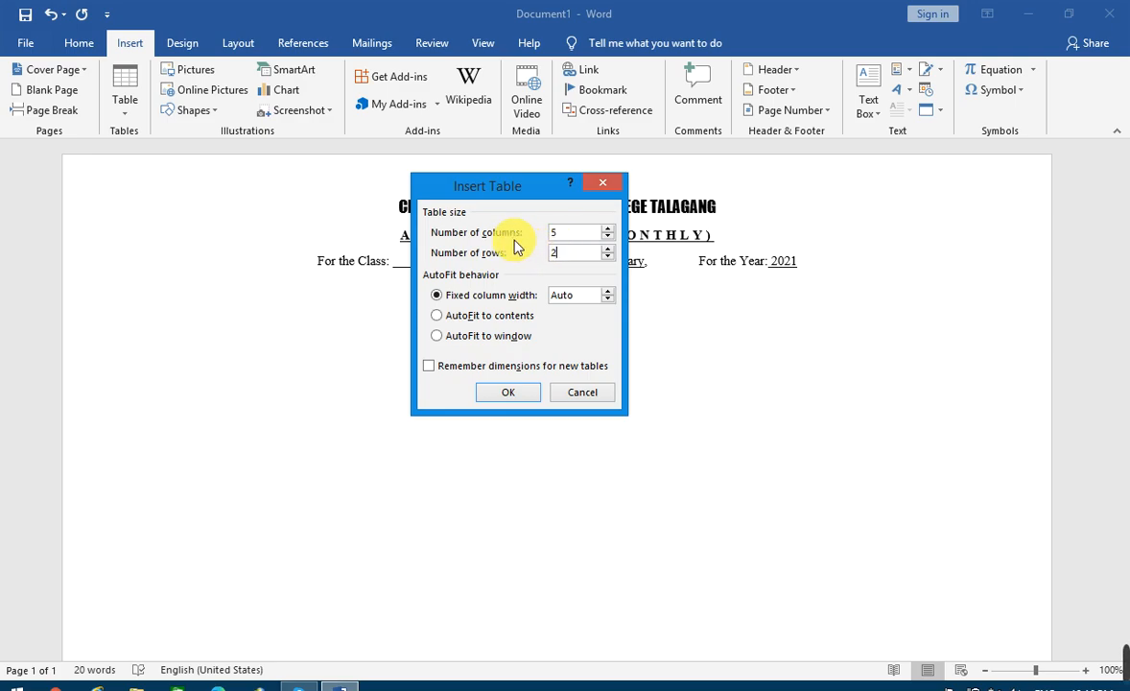
left_click(581, 238)
left_click(526, 233)
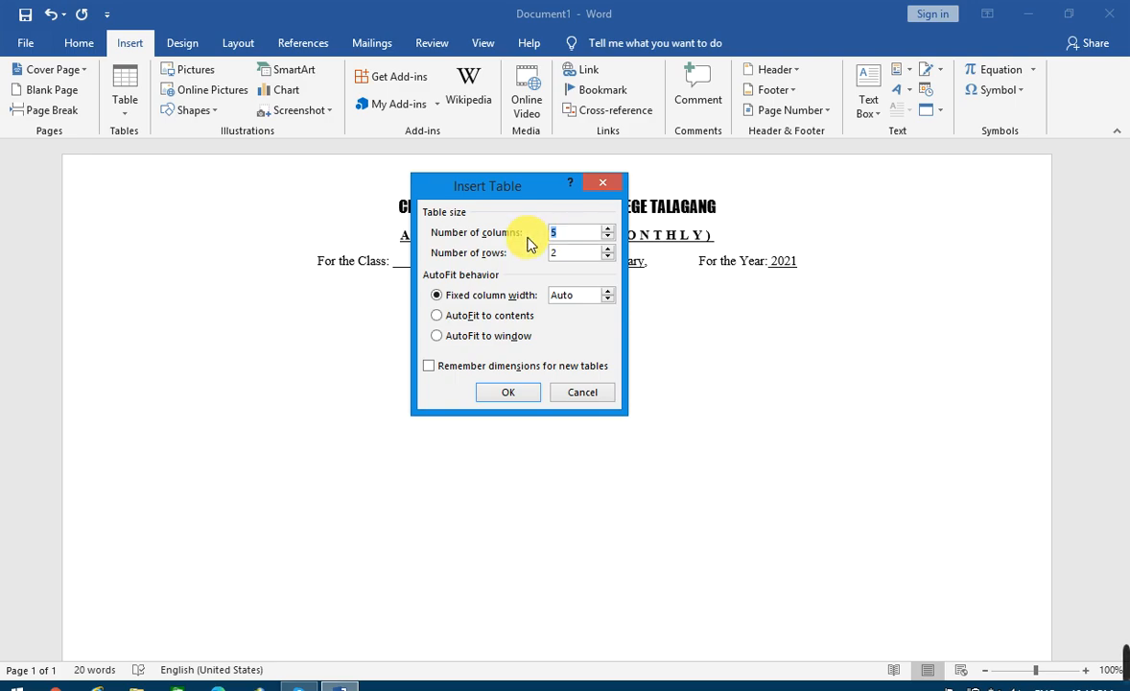
type("33")
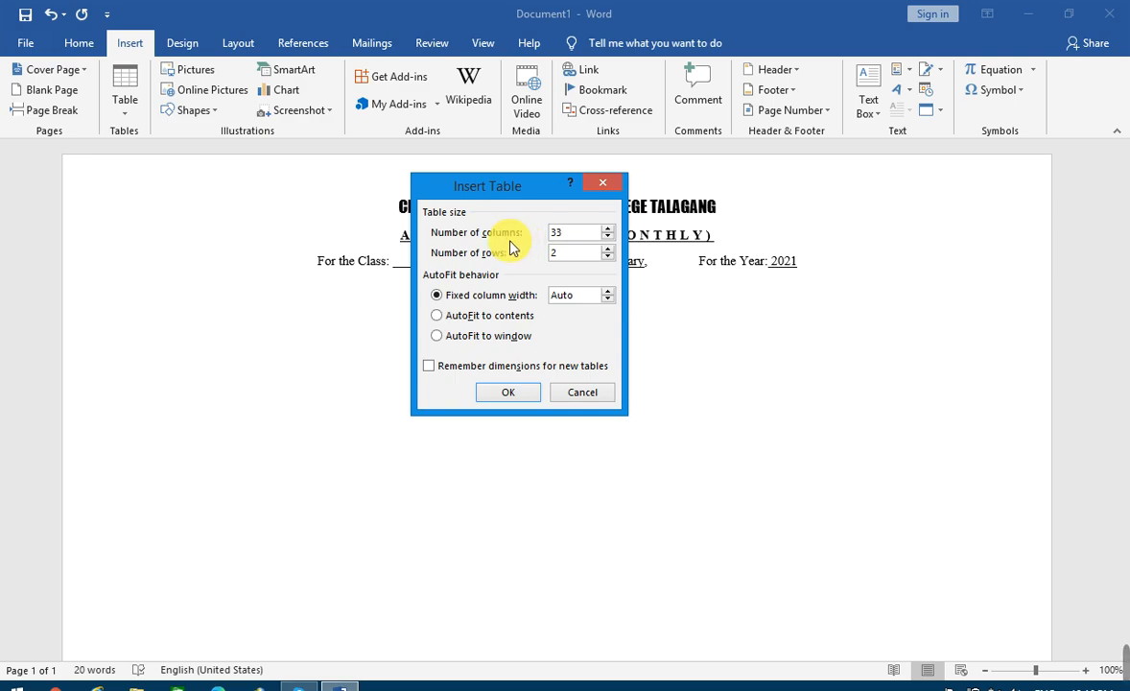
left_click(564, 256)
left_click(531, 257)
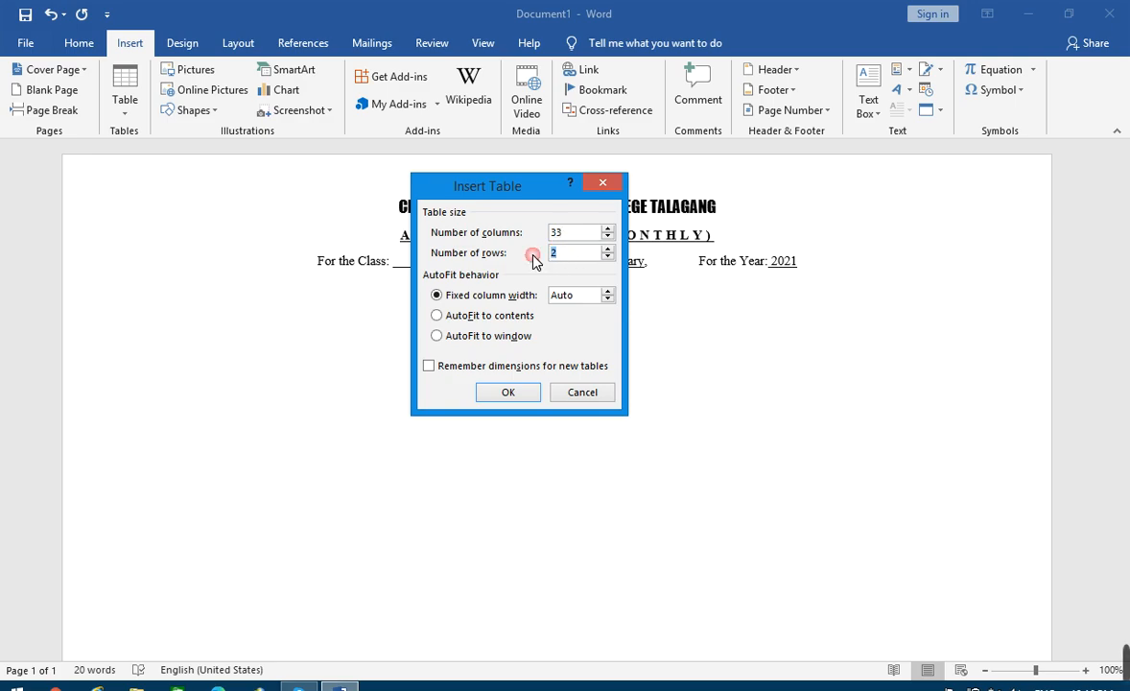
type("15")
left_click(519, 393)
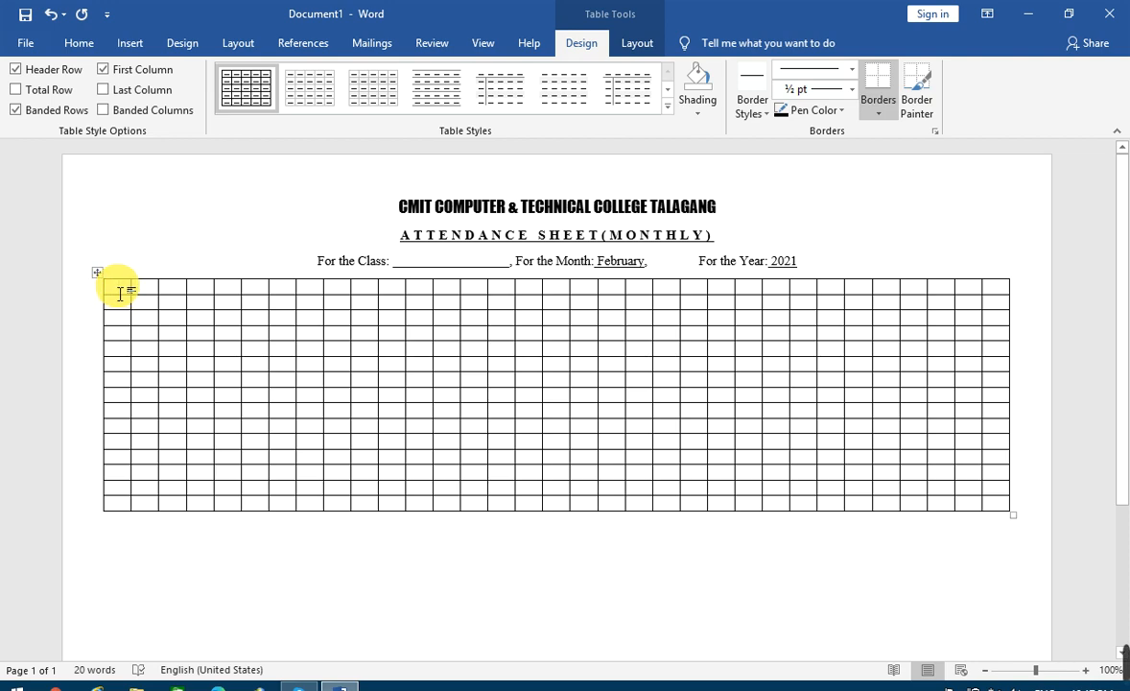
Enter "R.N" in the first header cell and AutoFit the table columns to their contents
type("R.")
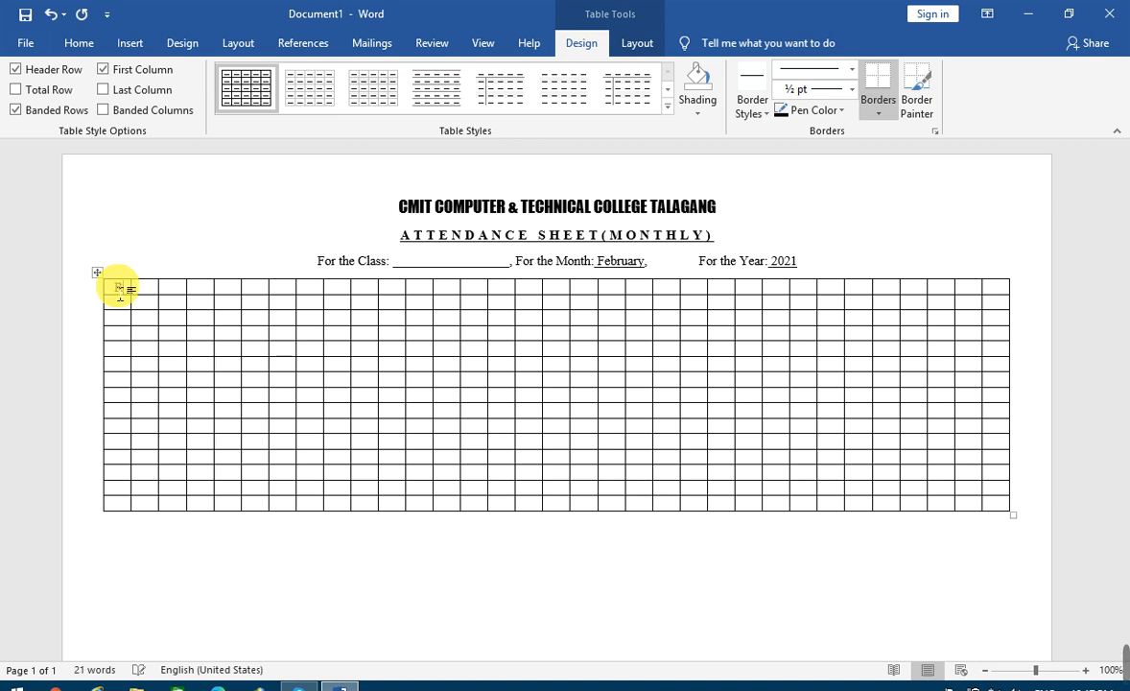
type("N")
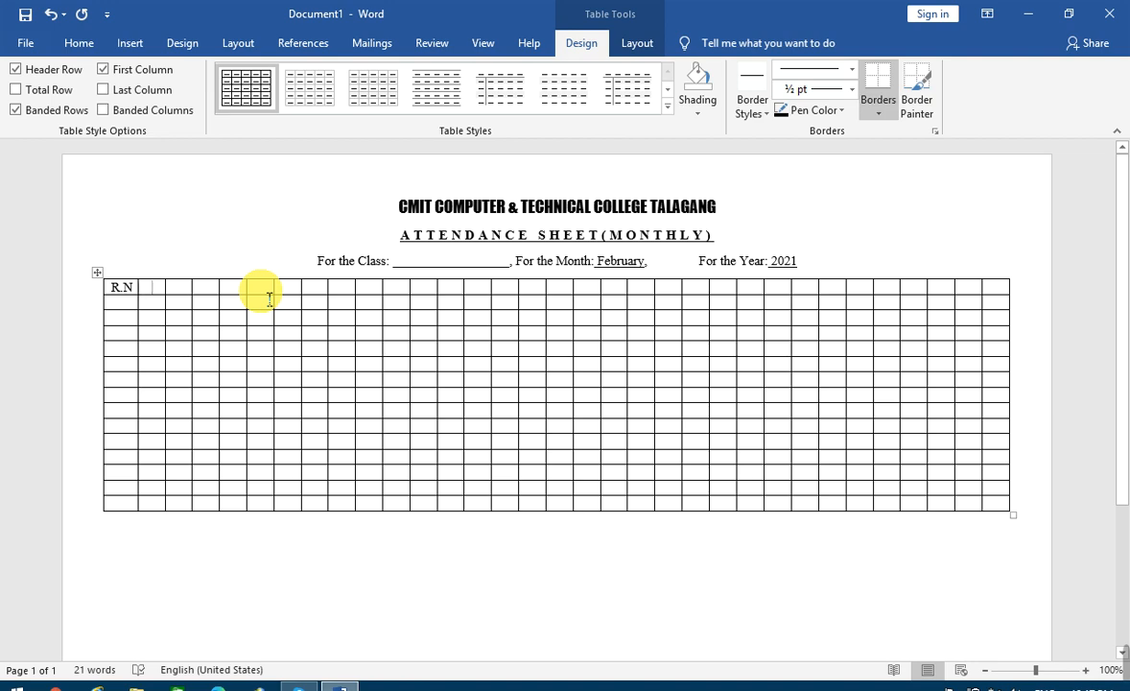
left_click(639, 47)
left_click(595, 48)
left_click(635, 44)
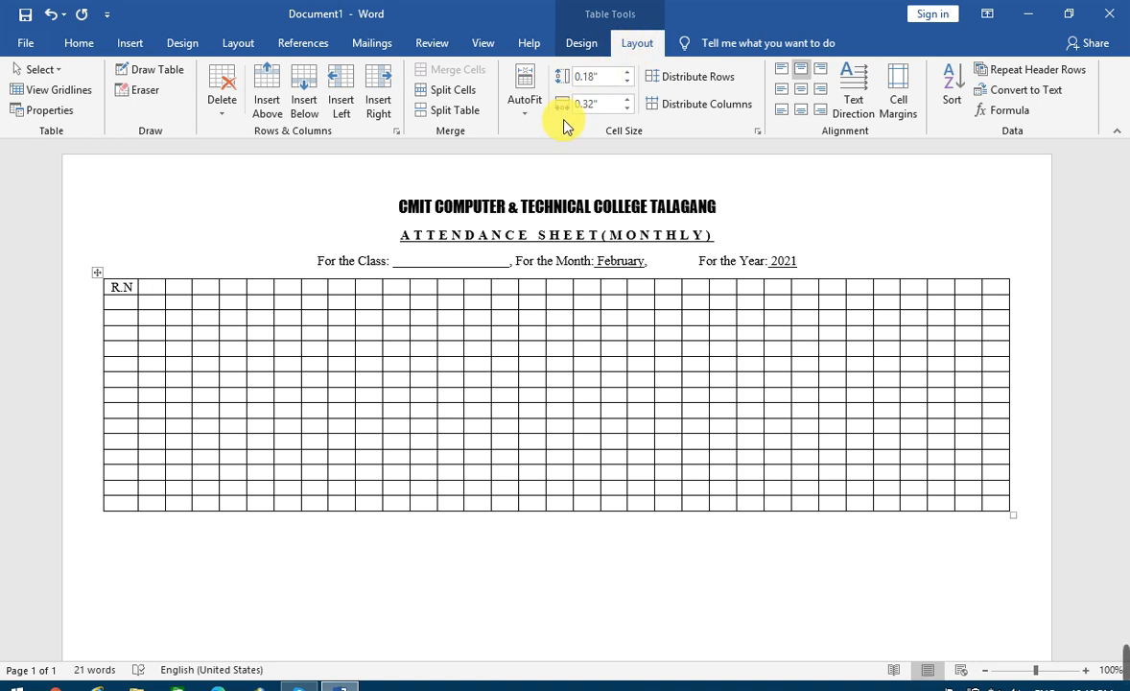
left_click(516, 105)
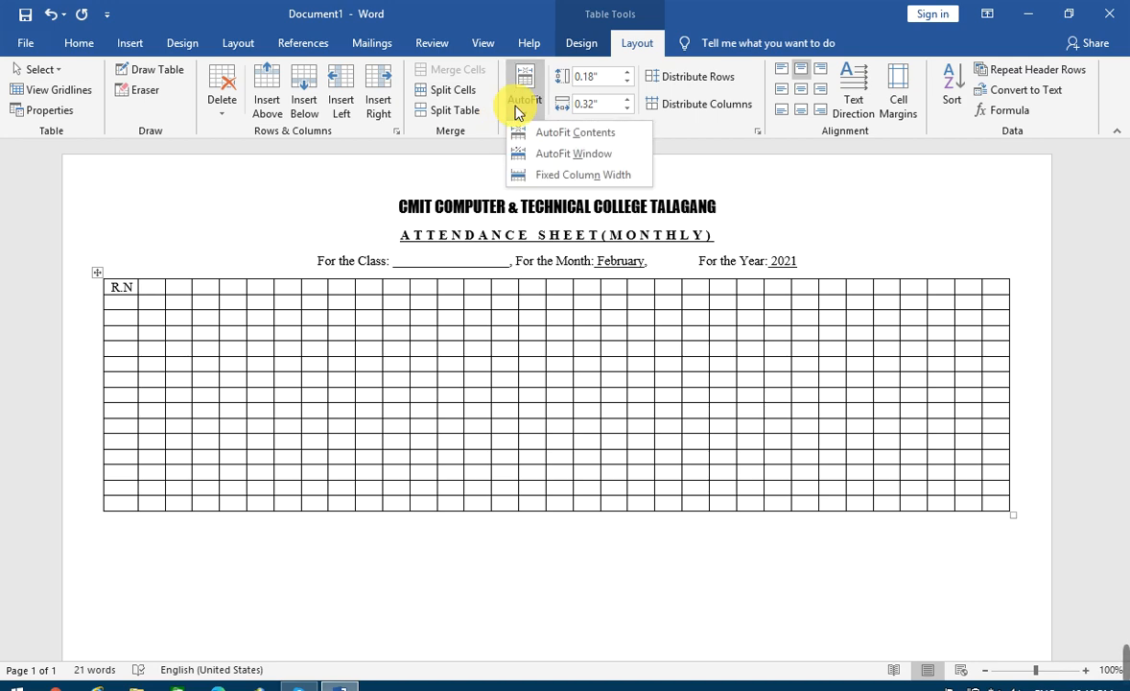
left_click(577, 140)
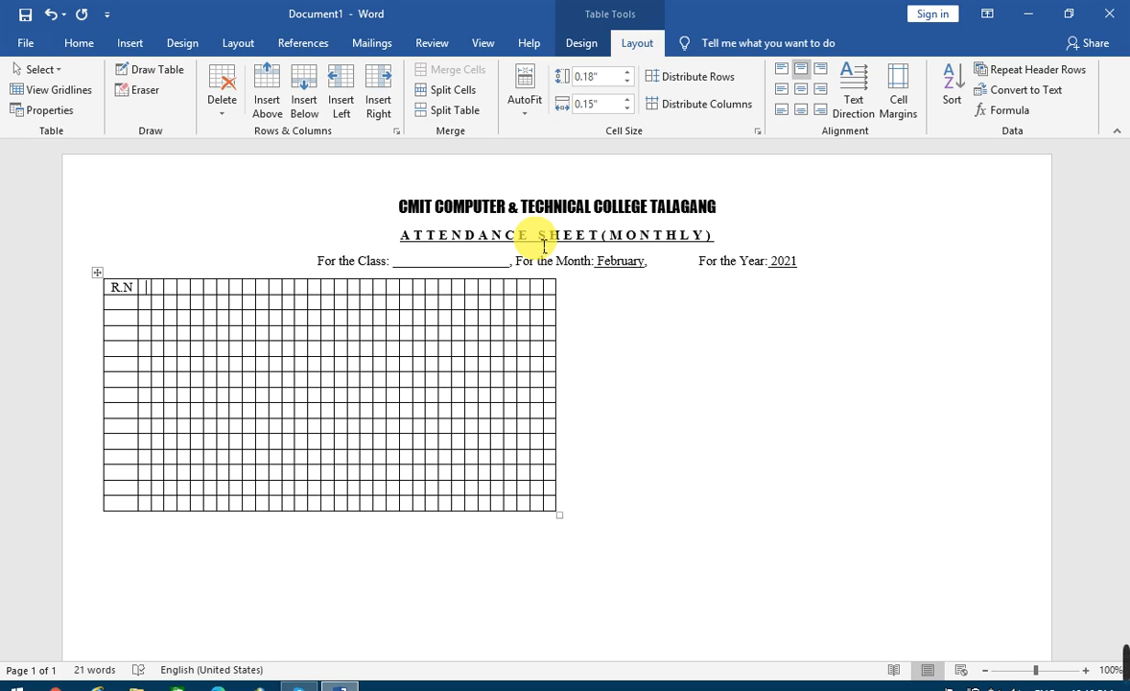
Enter "Student Name" as the heading of the table's second column
type("S")
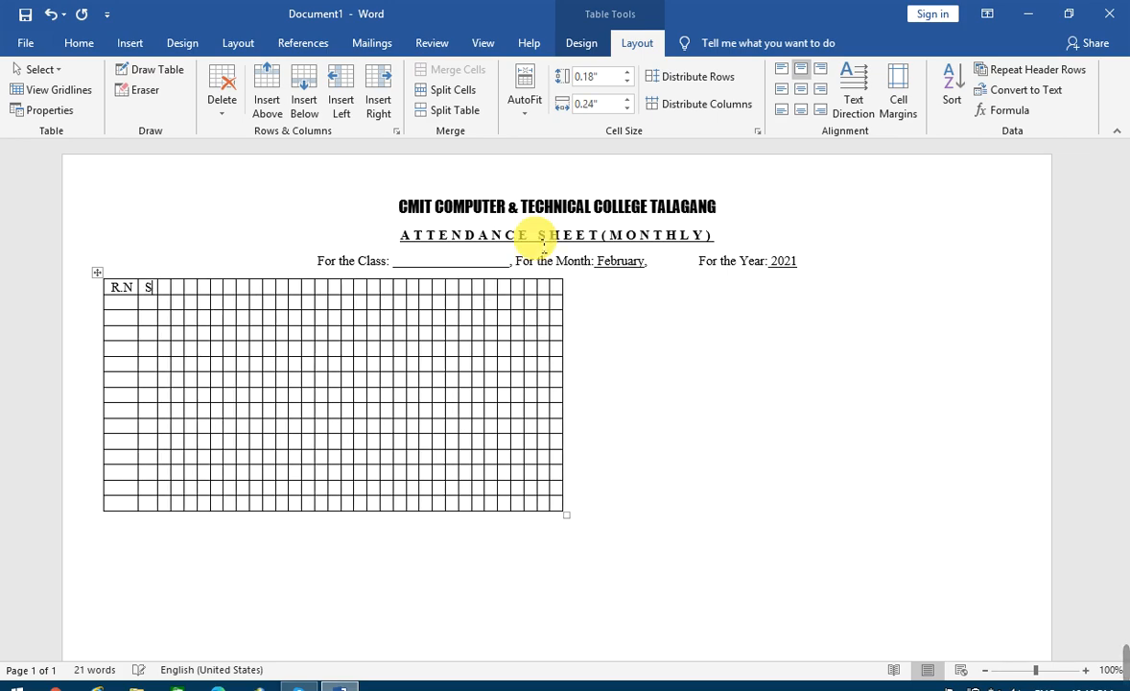
type("tudent ")
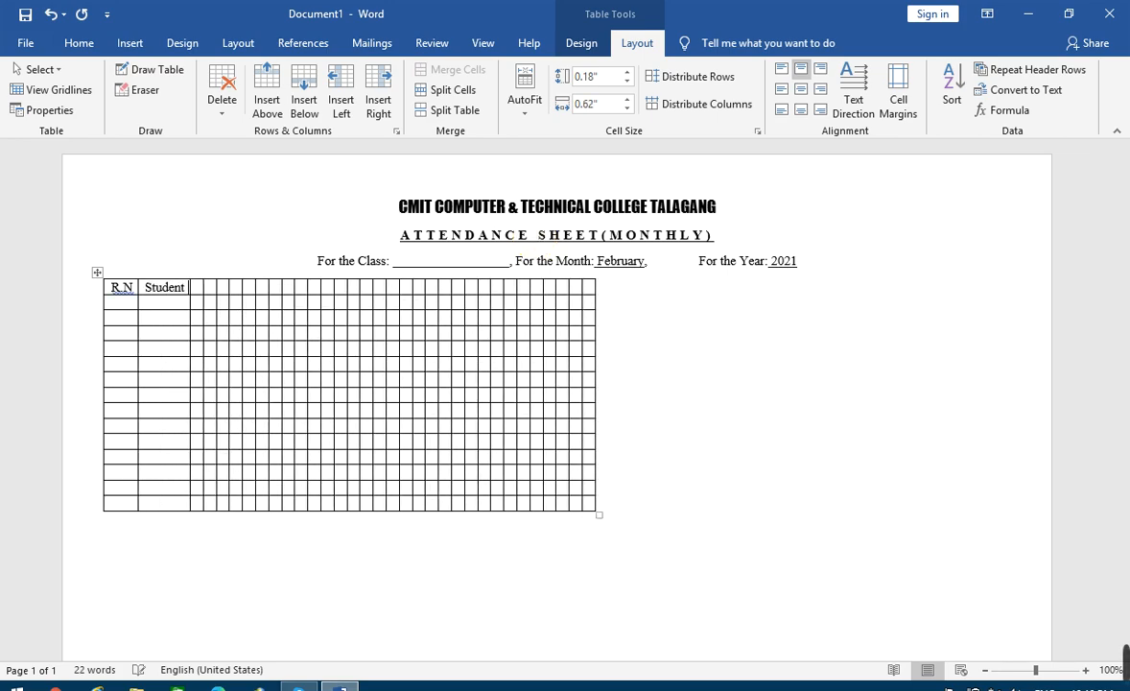
type("Name")
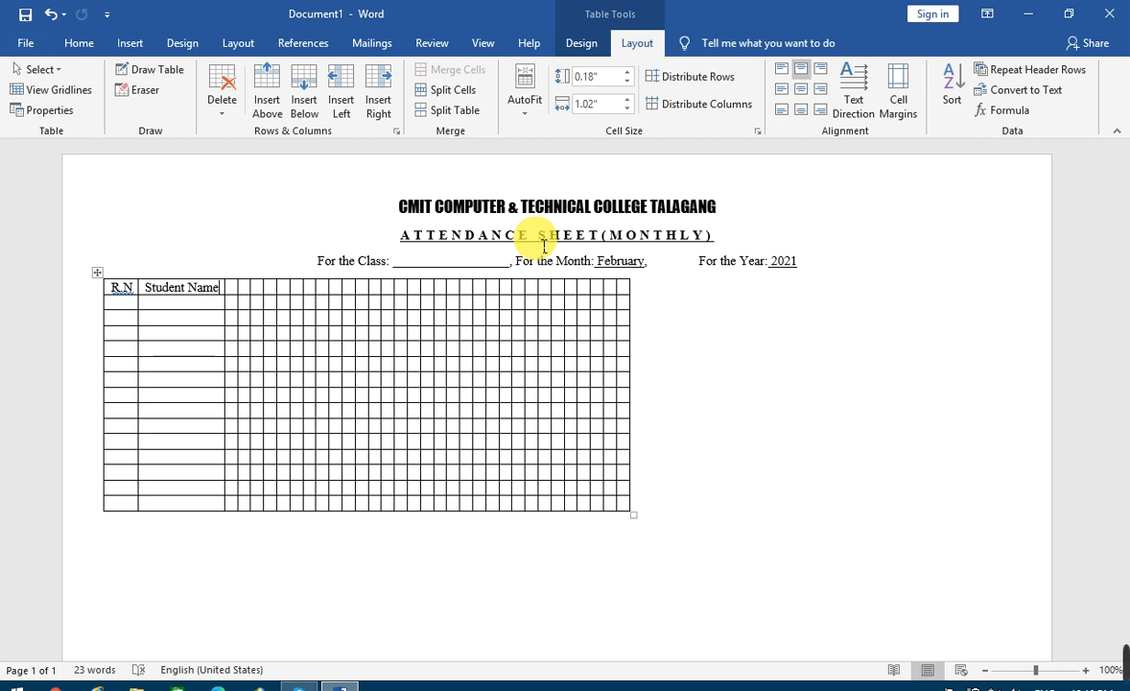
Fill the header cells following "Student Name" with the day numbers 1 to 10, one per column
key("Tab")
type("1")
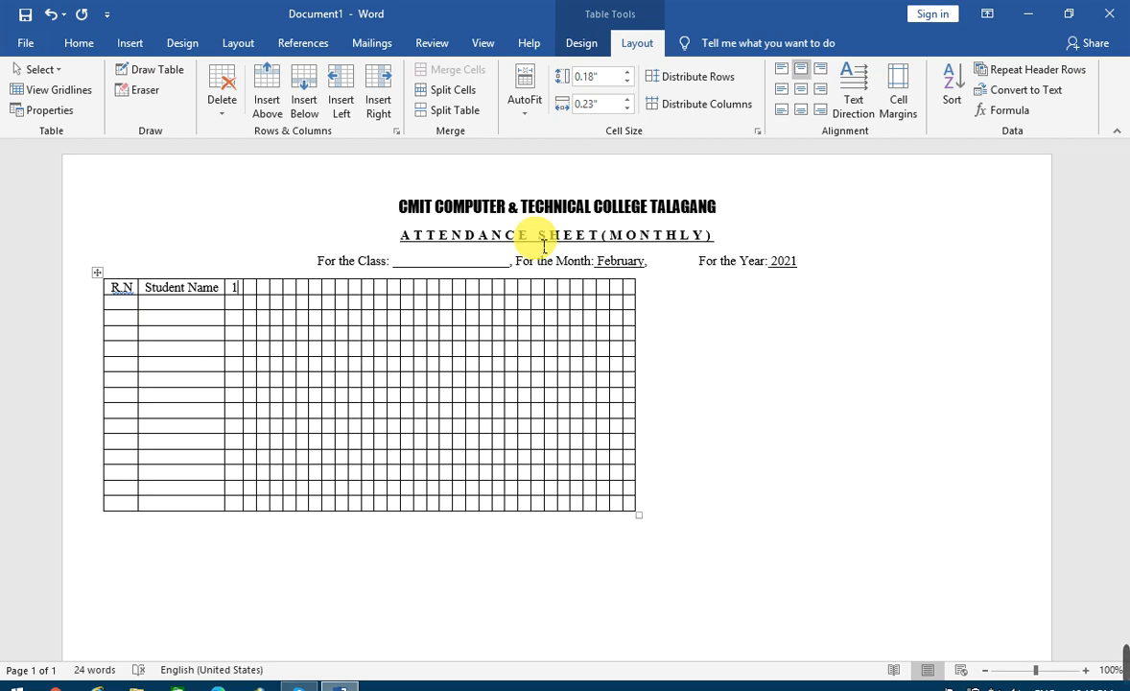
key("Tab")
type("2")
key("Tab")
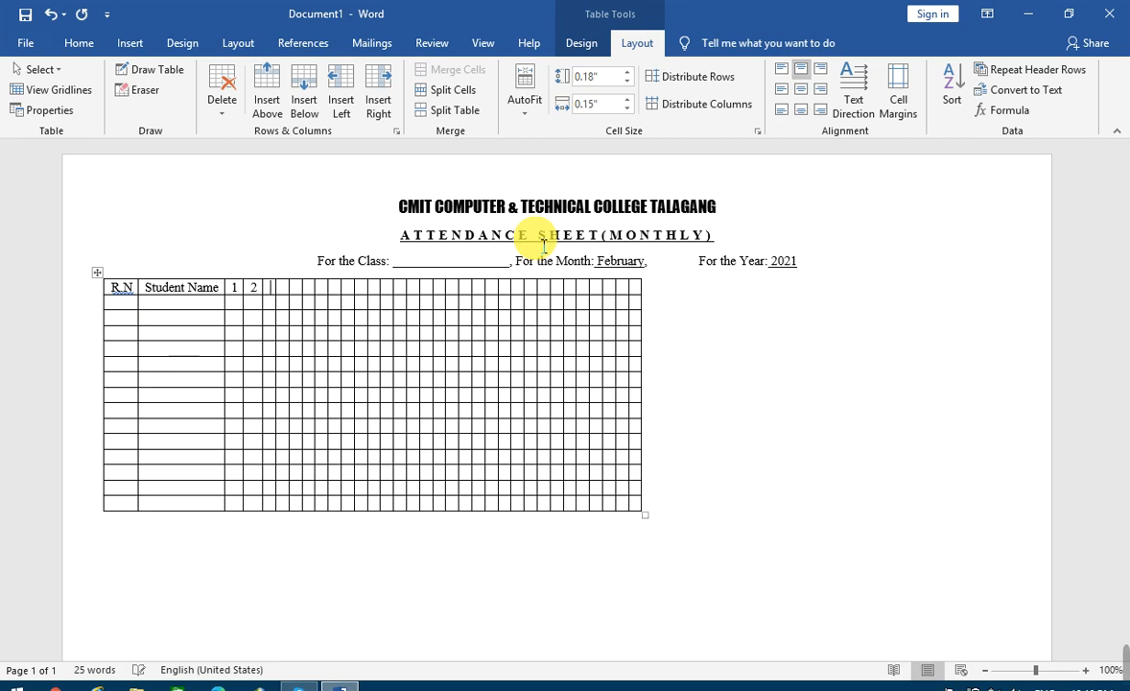
type("3")
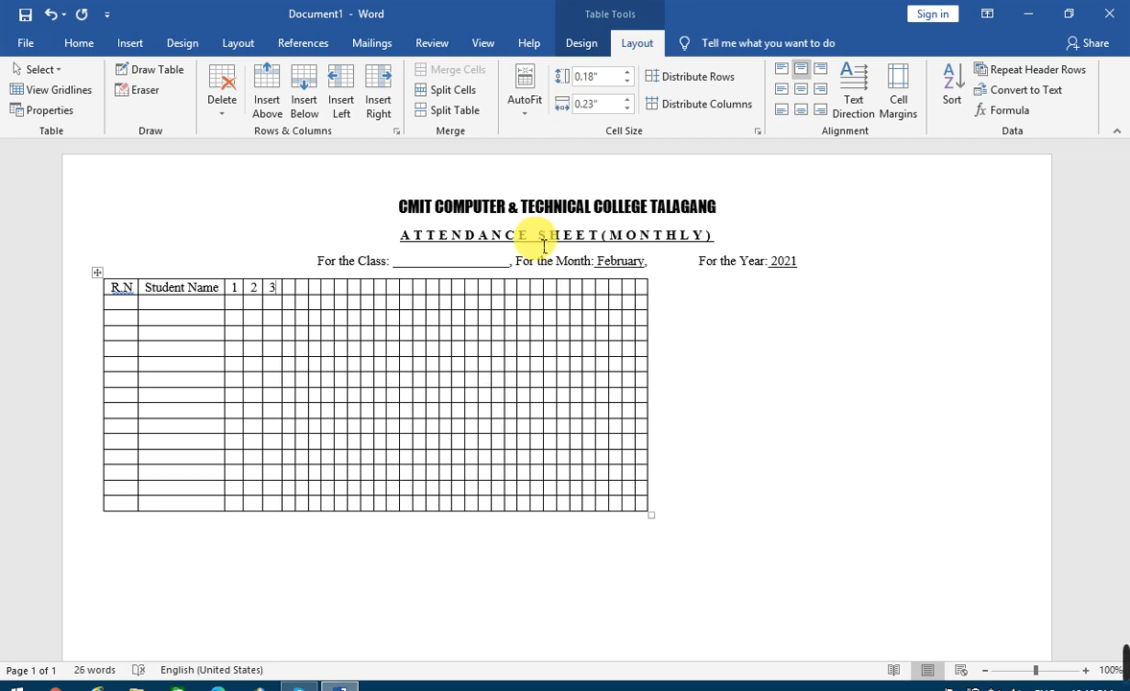
key("Tab")
type("4")
key("Tab")
type("5")
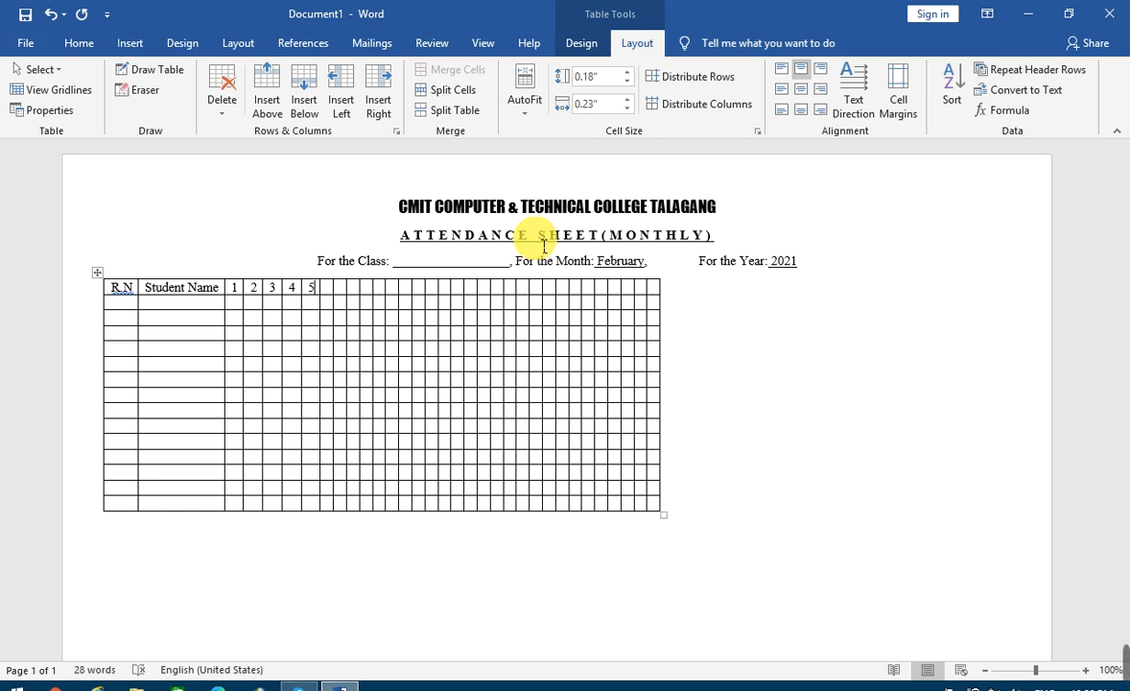
key("Tab")
type("6")
key("Tab")
type("7")
key("Tab")
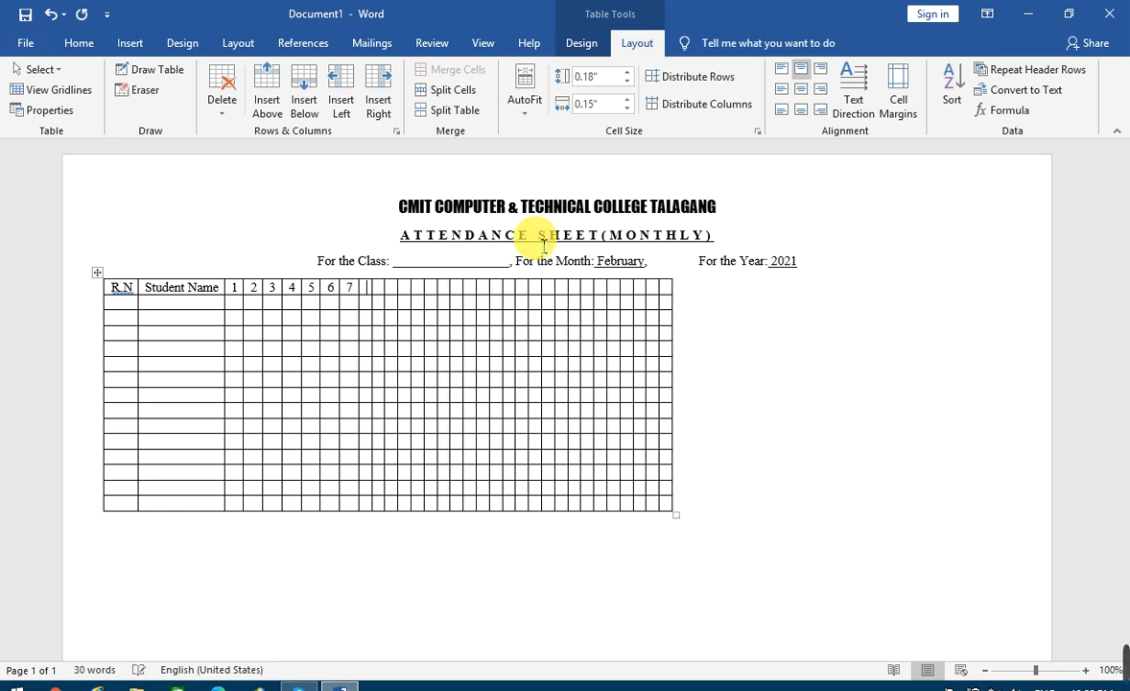
type("8")
key("Tab")
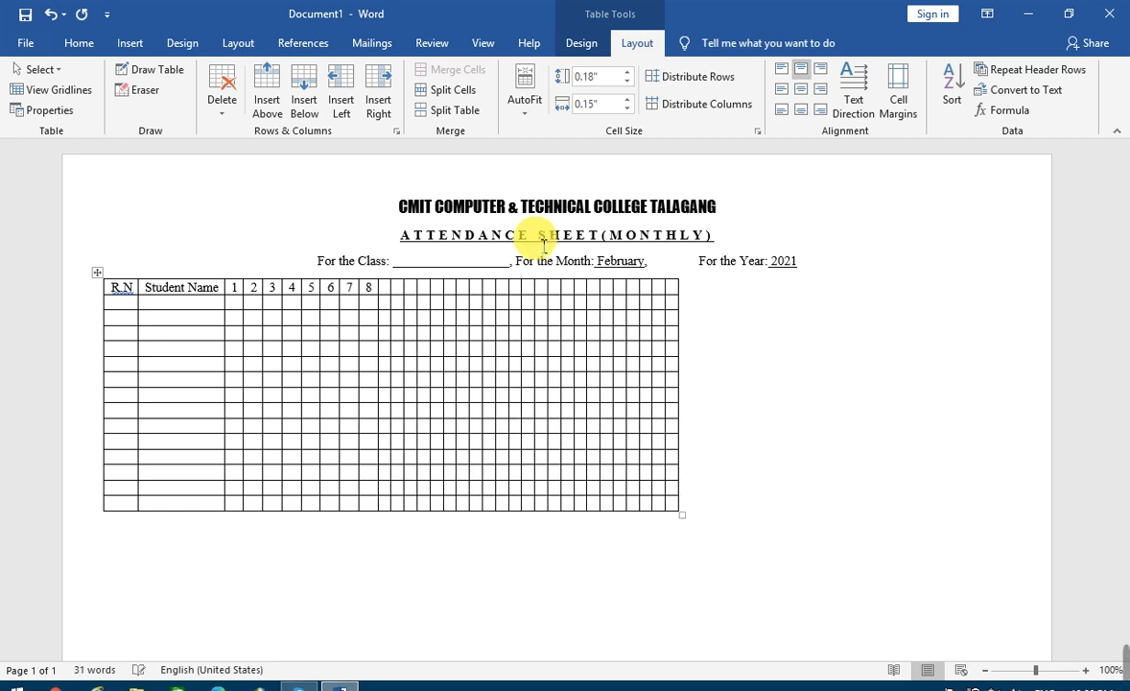
type("9")
key("Tab")
type("10")
Continue the day numbers in the header row from 11 to 20, leaving no column empty between them
key("Tab")
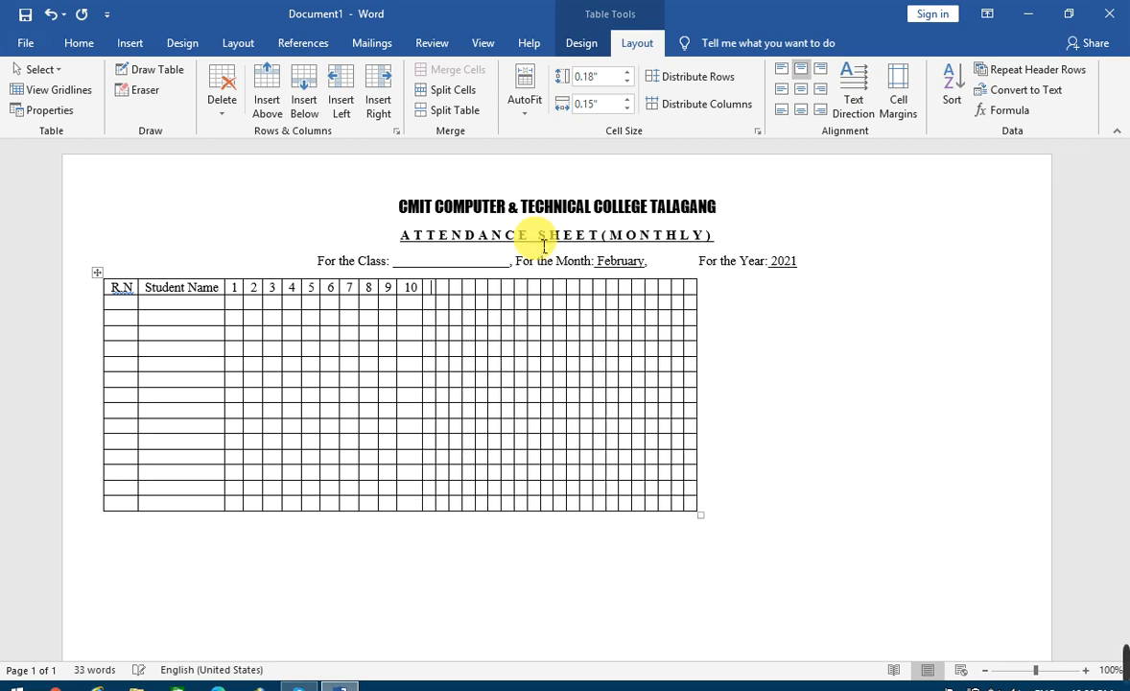
type("11")
key("Tab")
type("12")
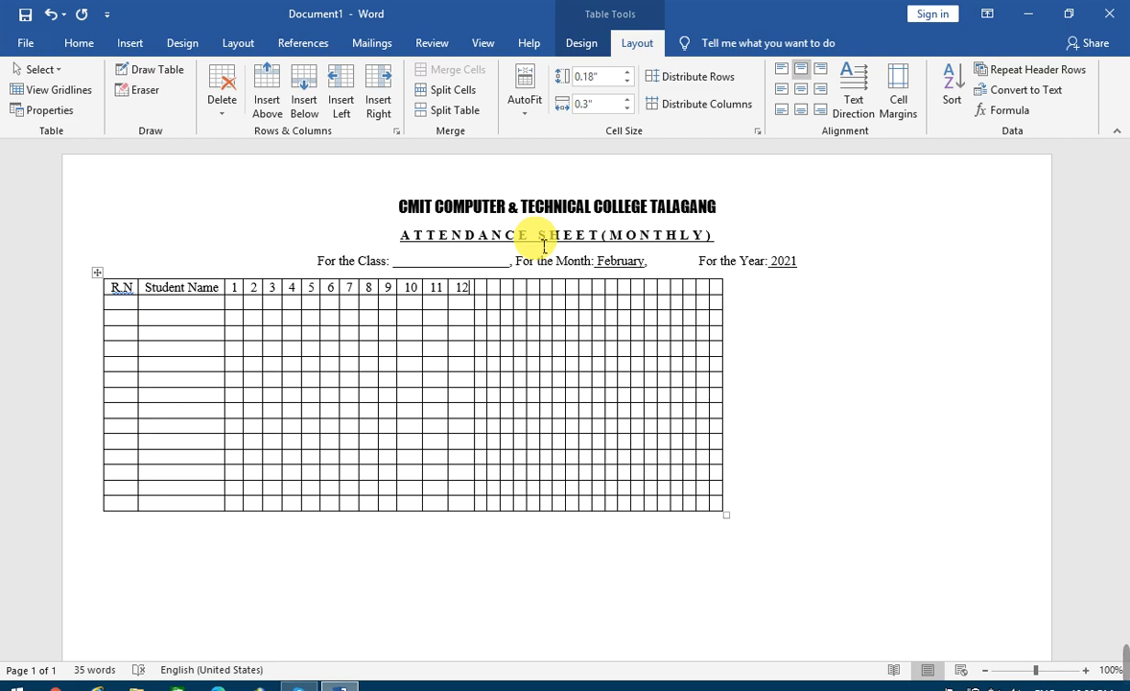
key("Tab")
type("13")
key("Tab")
key("Tab")
type("14")
key("BackSpace")
key("BackSpace")
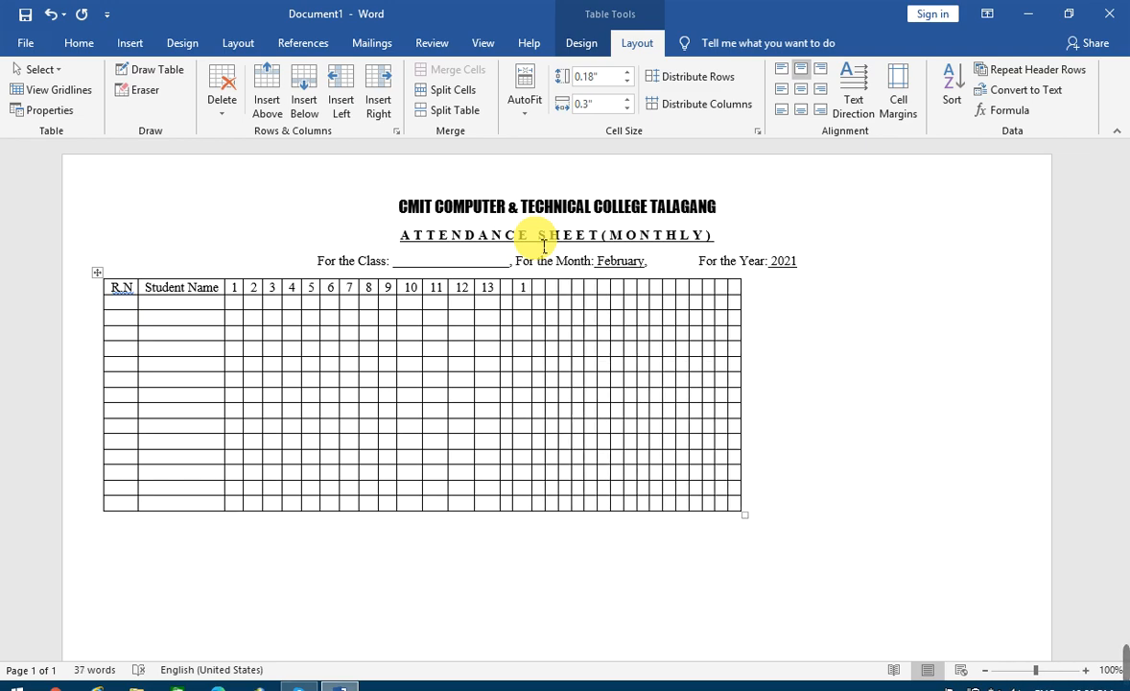
type("14")
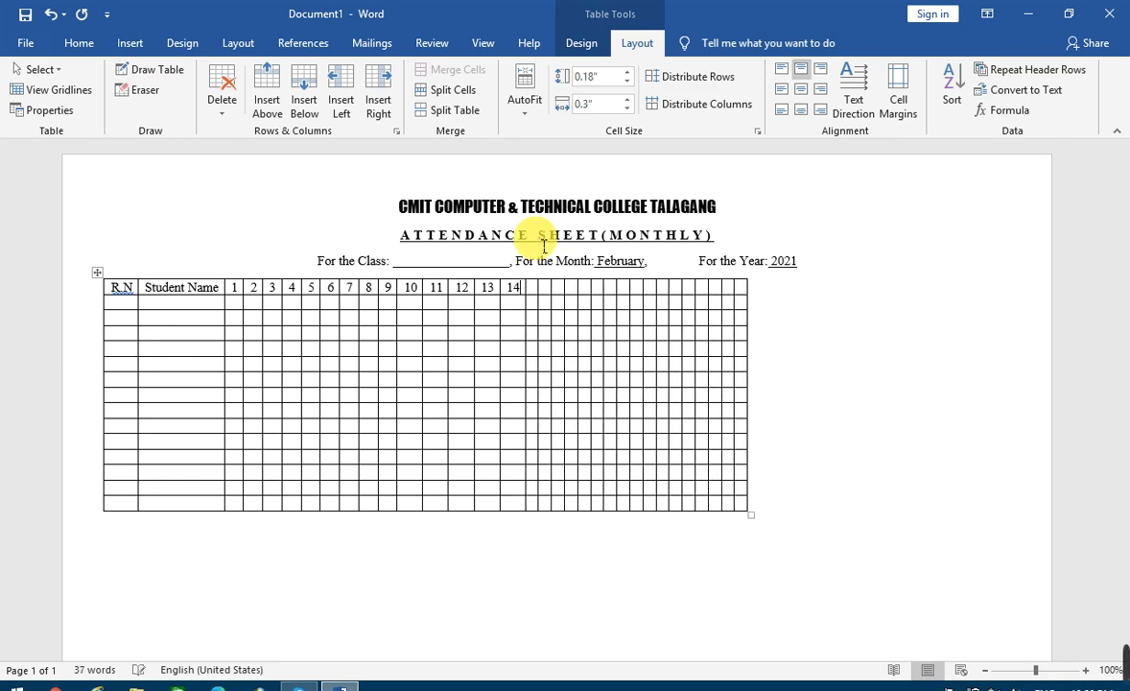
key("Tab")
type("15")
key("Tab")
type("16")
key("Tab")
type("17")
key("Tab")
type("18")
key("Tab")
type("19")
key("Tab")
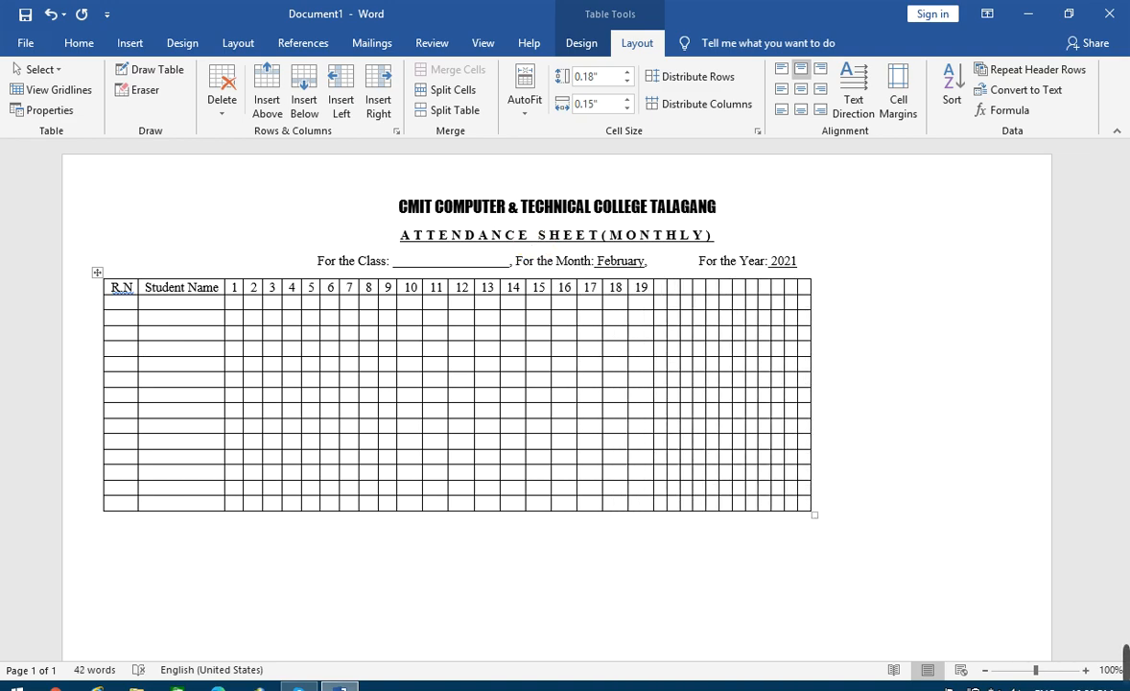
type("20")
Complete the header row with the day numbers 21 to 31 in the remaining columns
key("Tab")
type("21")
key("Tab")
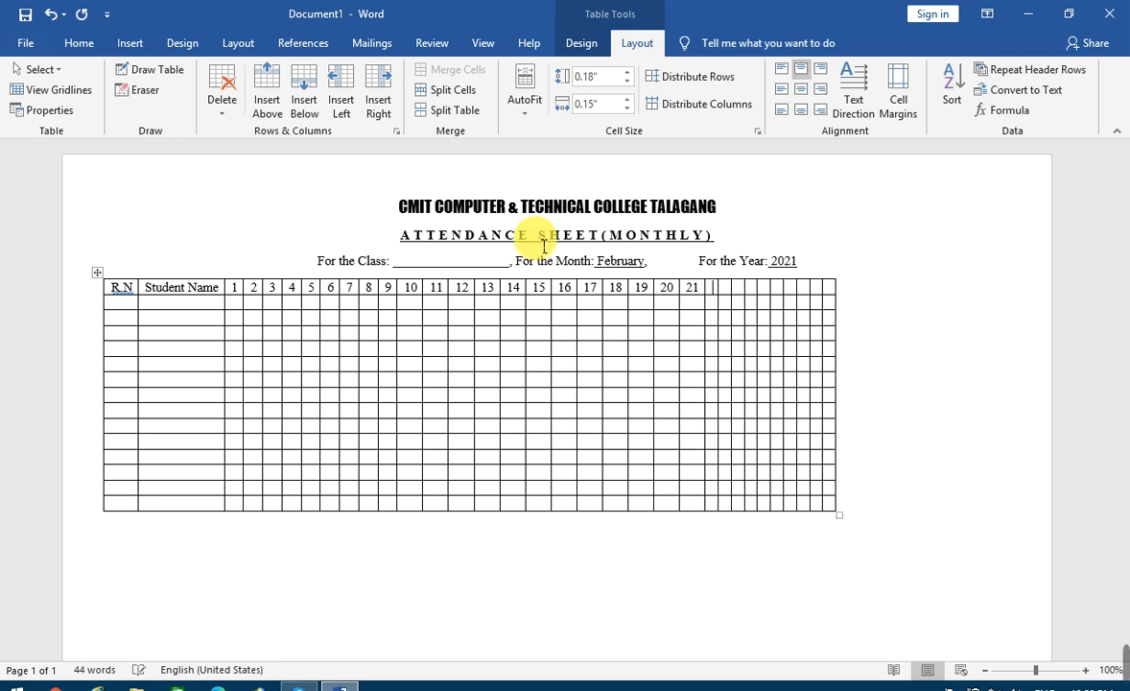
type("22")
key("Tab")
type("23")
key("Tab")
type("24")
key("Tab")
type("25")
key("Tab")
type("26")
key("Tab")
type("27")
key("Tab")
type("28")
key("Tab")
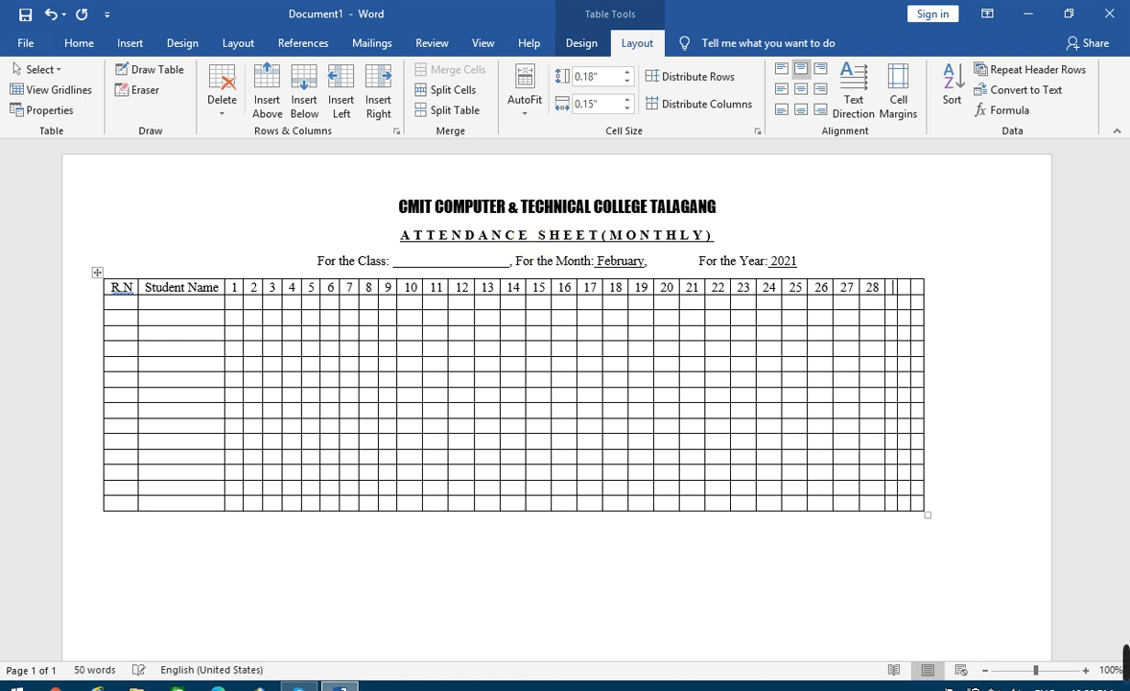
type("29")
key("Tab")
type("30")
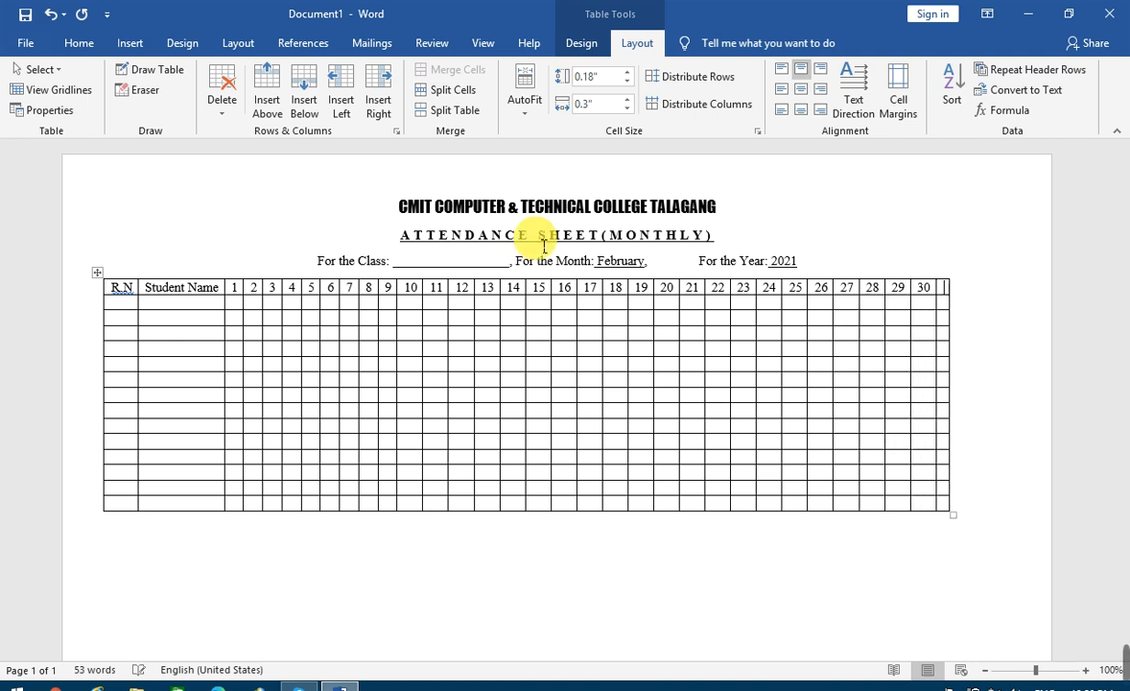
key("Tab")
type("31")
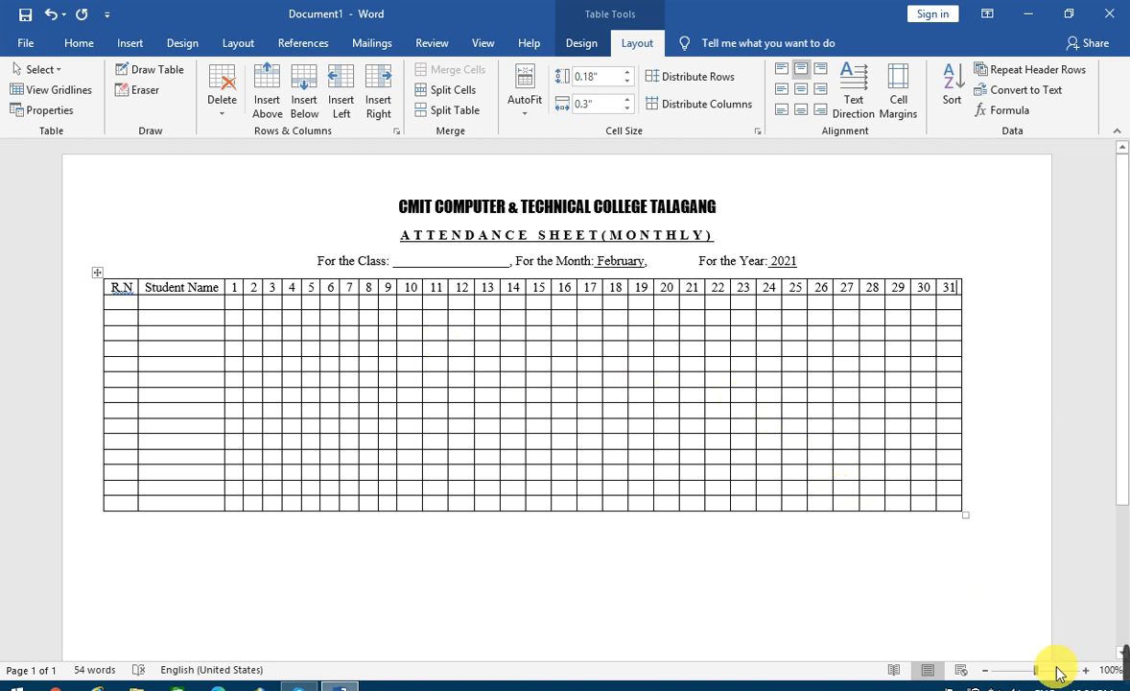
Check the February 2021 calendar for the Sunday dates and merge all blank cells below day 7 into one cell
left_click(1086, 683)
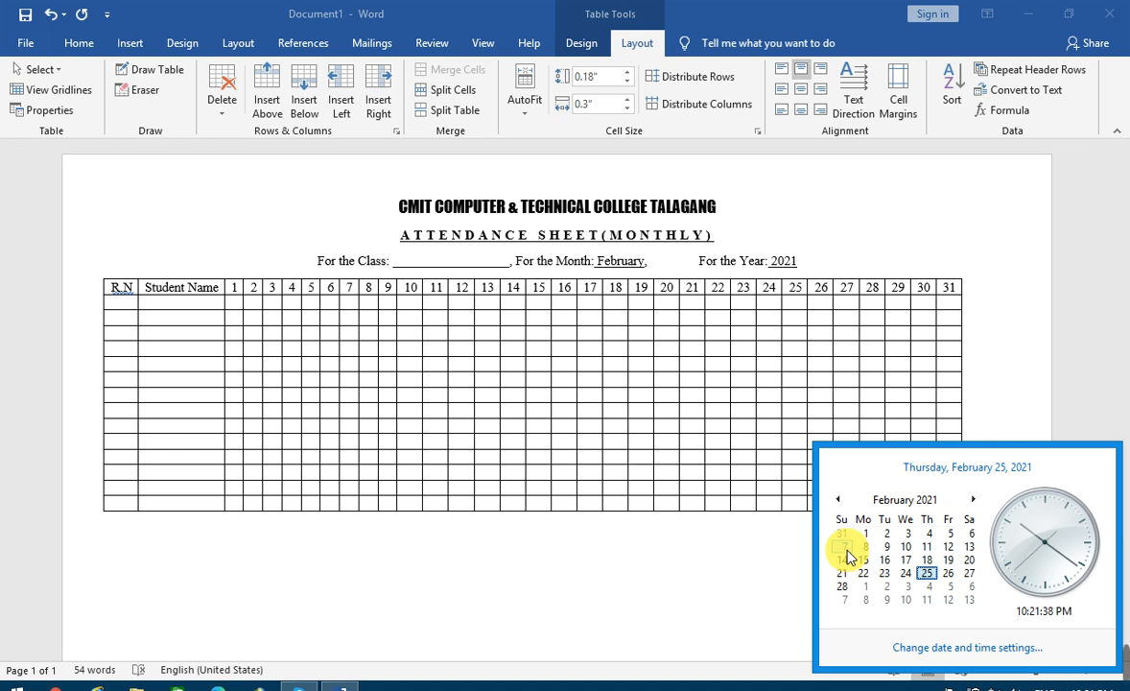
left_click(349, 317)
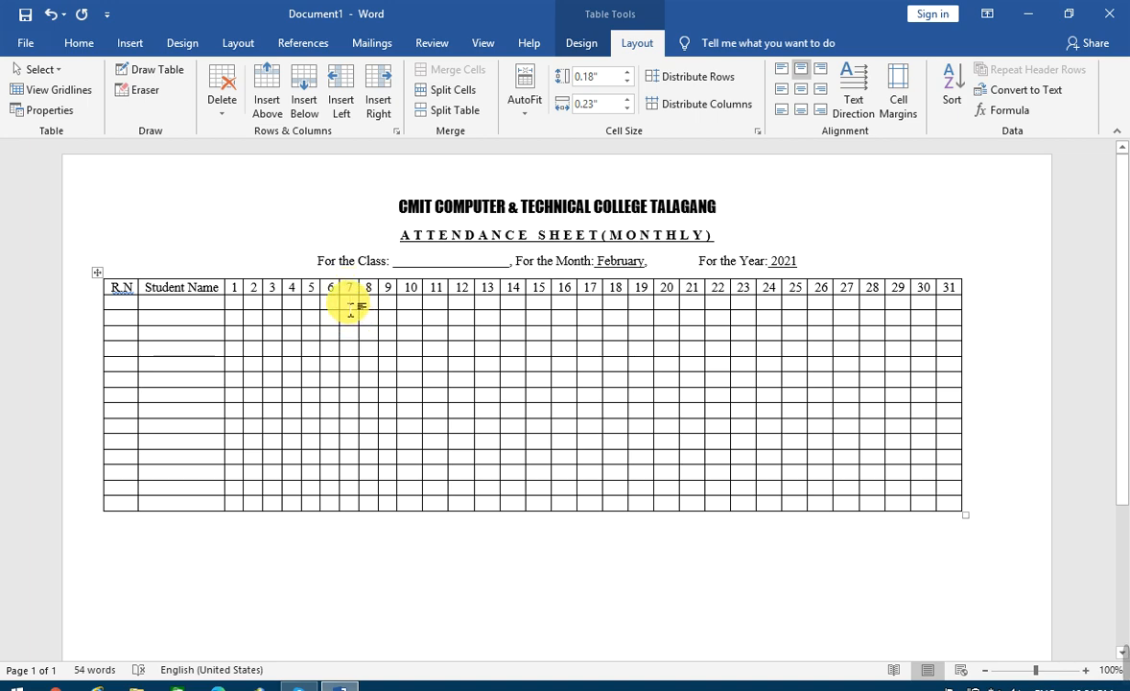
left_click_drag(350, 305, 355, 509)
left_click_drag(351, 312, 368, 497)
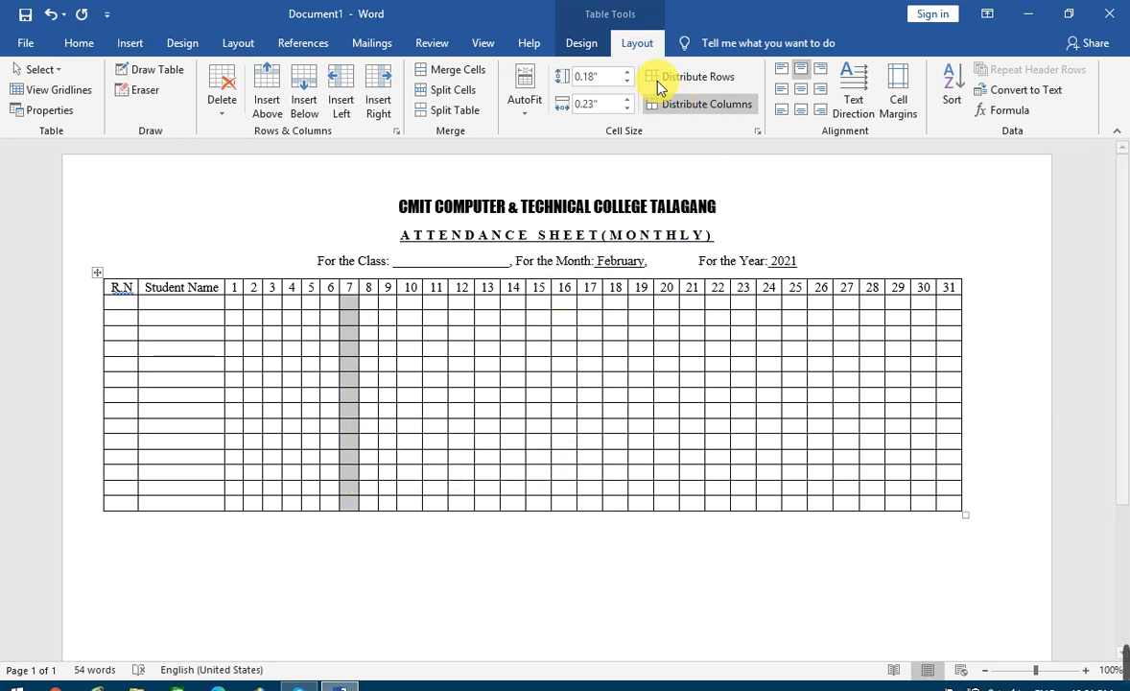
left_click(458, 77)
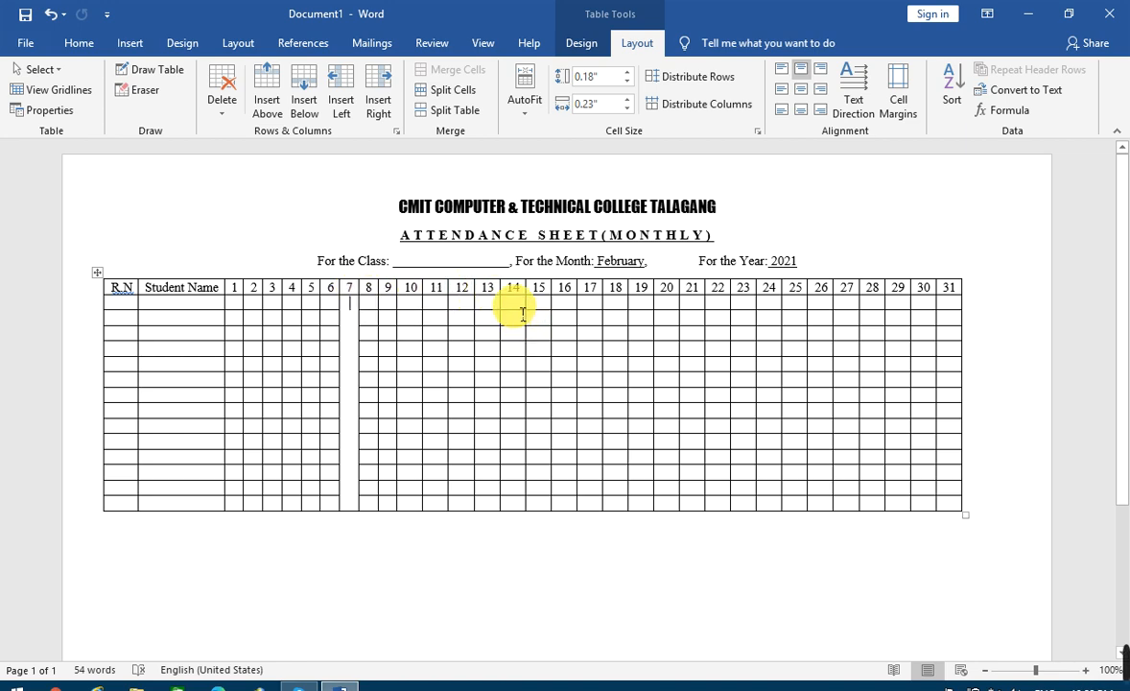
Merge the blank cells below days 14, 21 and 28 into one tall cell per column
left_click_drag(523, 348, 525, 451)
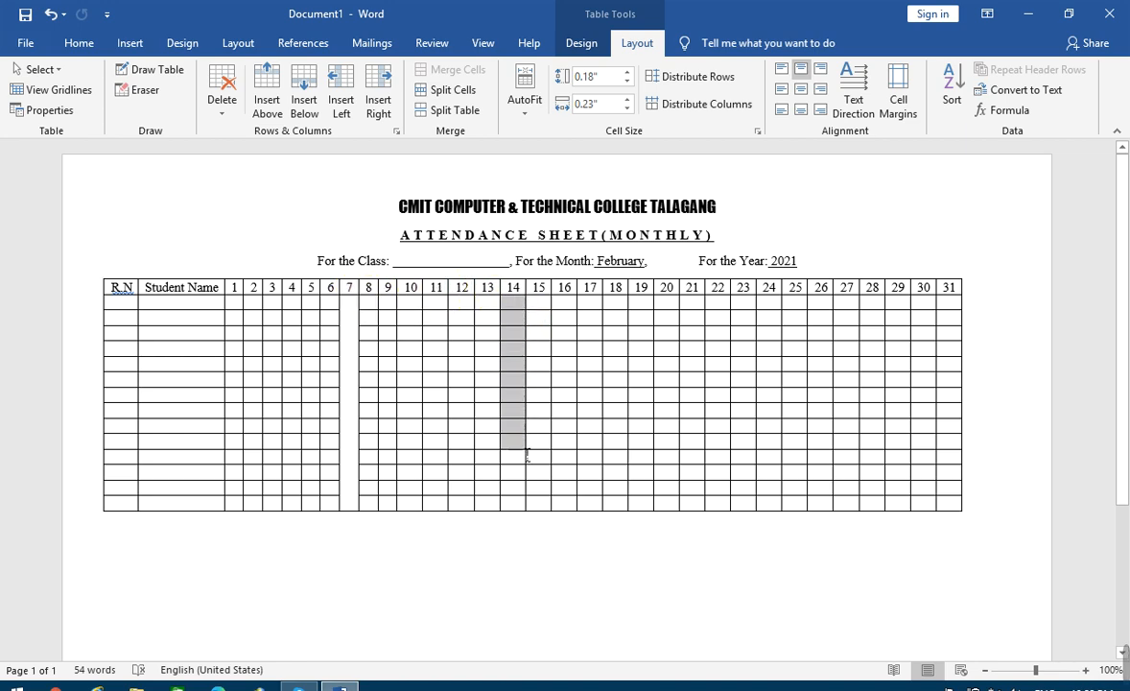
left_click_drag(522, 508, 514, 499)
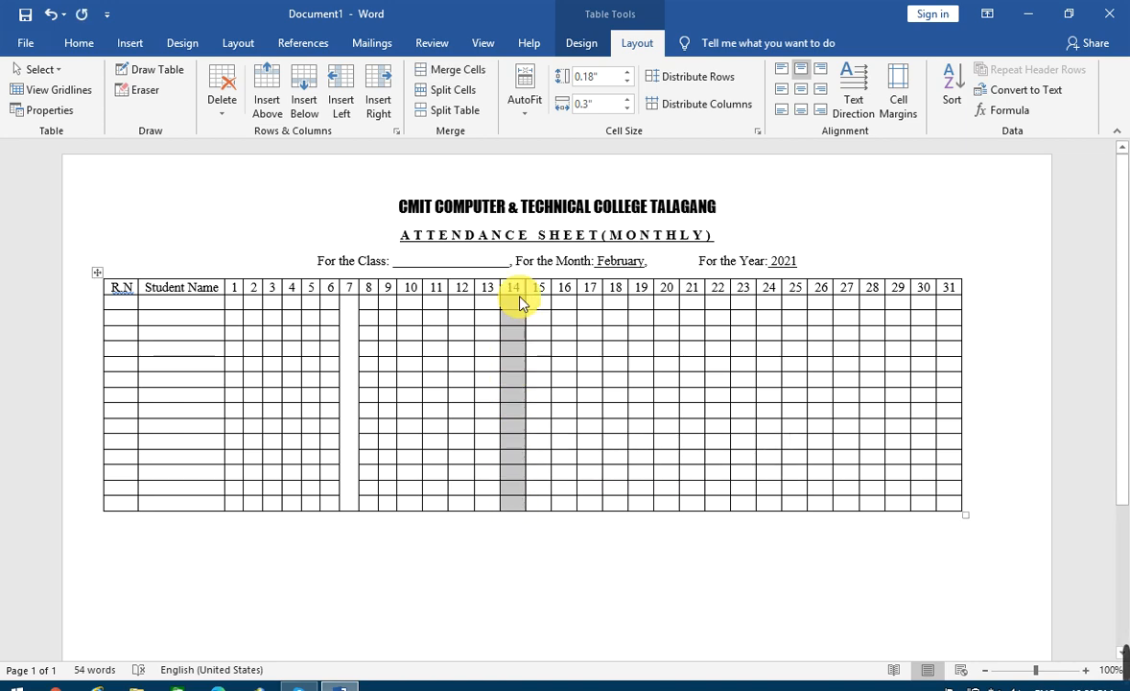
left_click(459, 71)
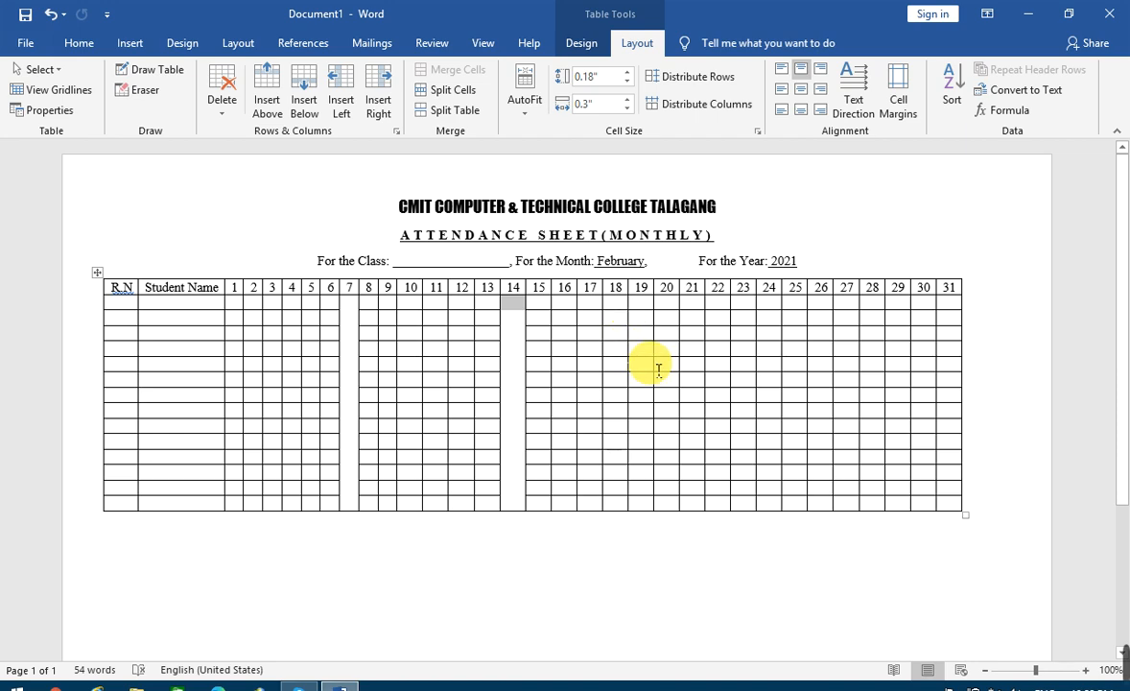
left_click_drag(699, 307, 705, 518)
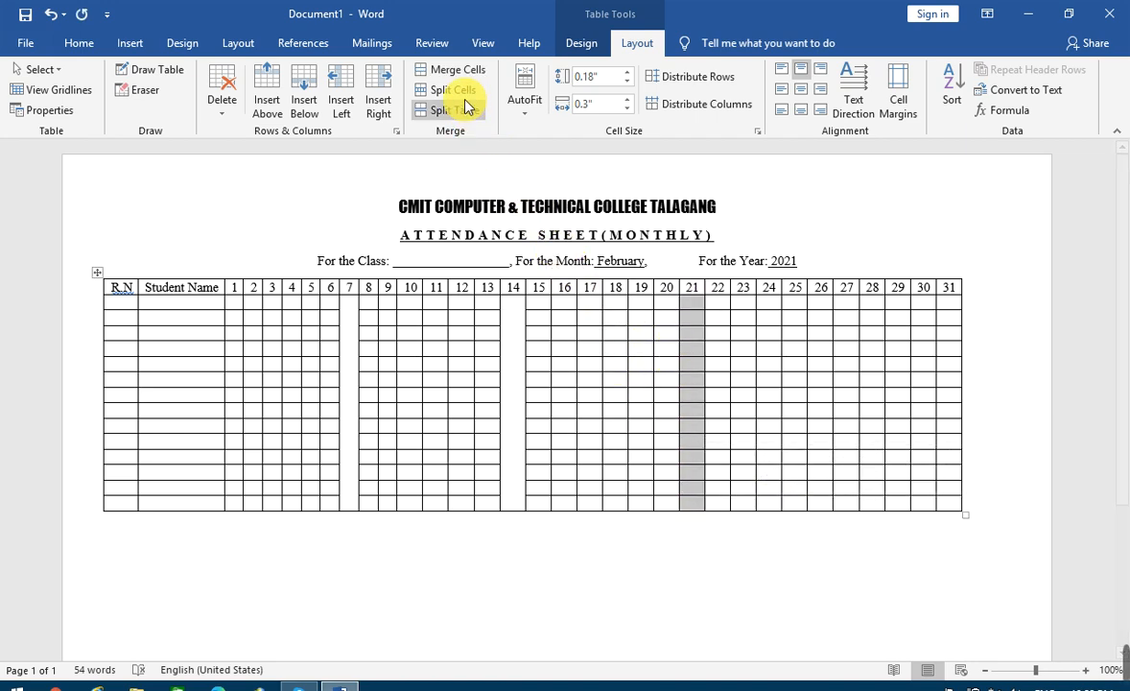
left_click(460, 71)
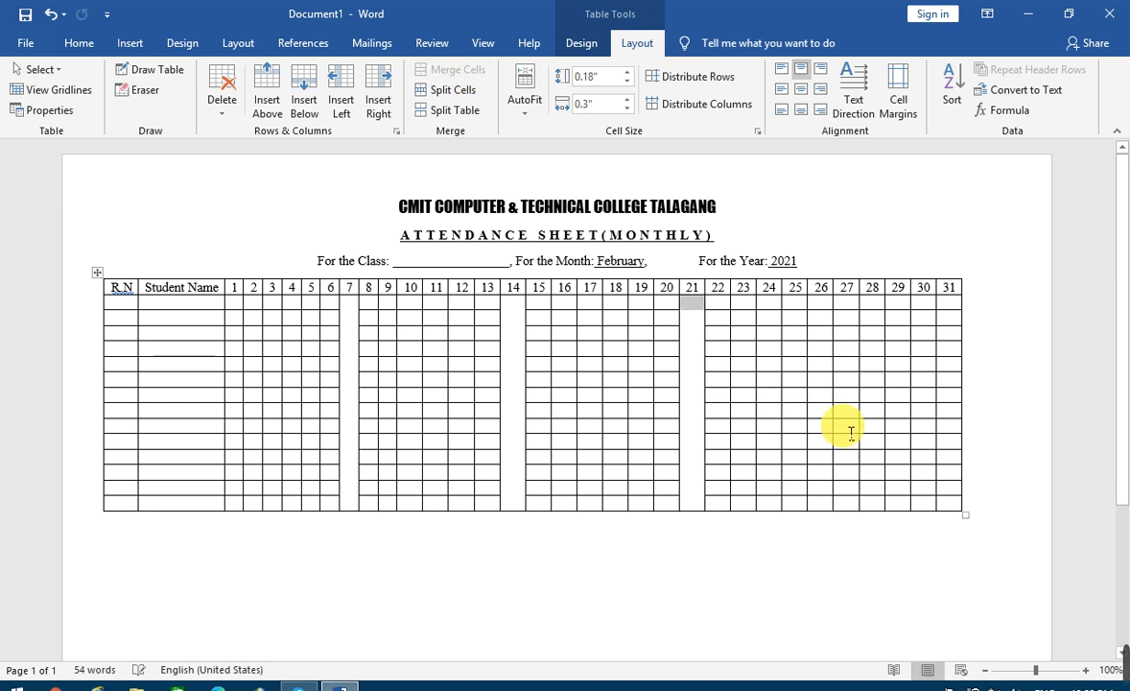
left_click_drag(877, 301, 876, 464)
left_click_drag(880, 508, 881, 508)
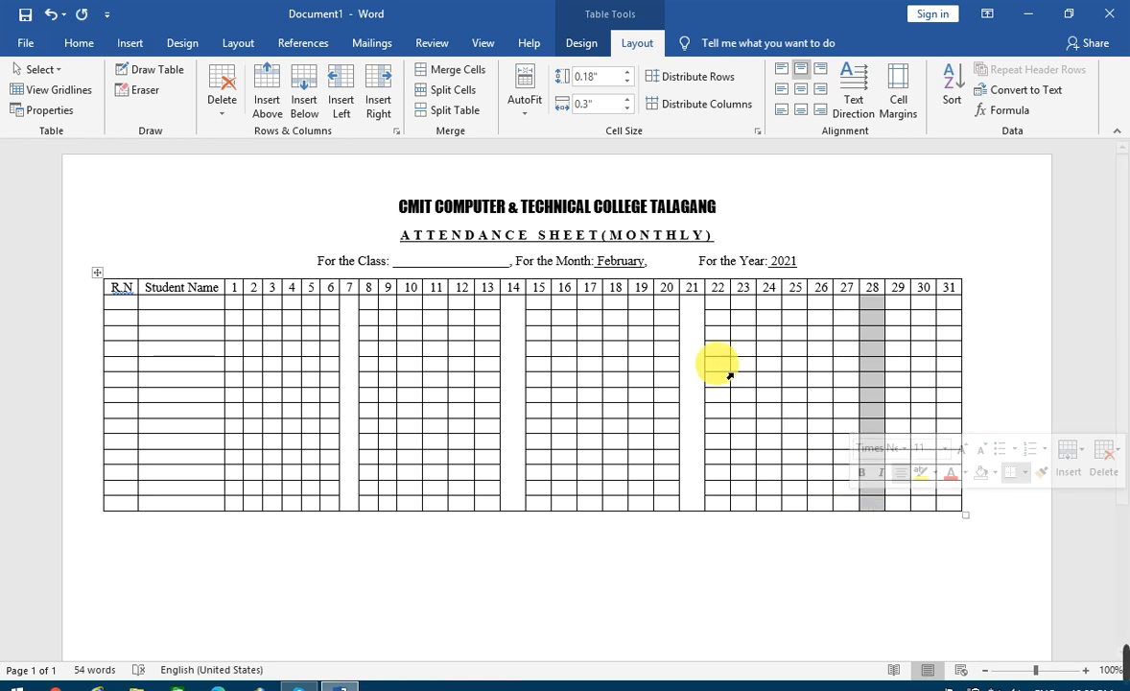
left_click(444, 75)
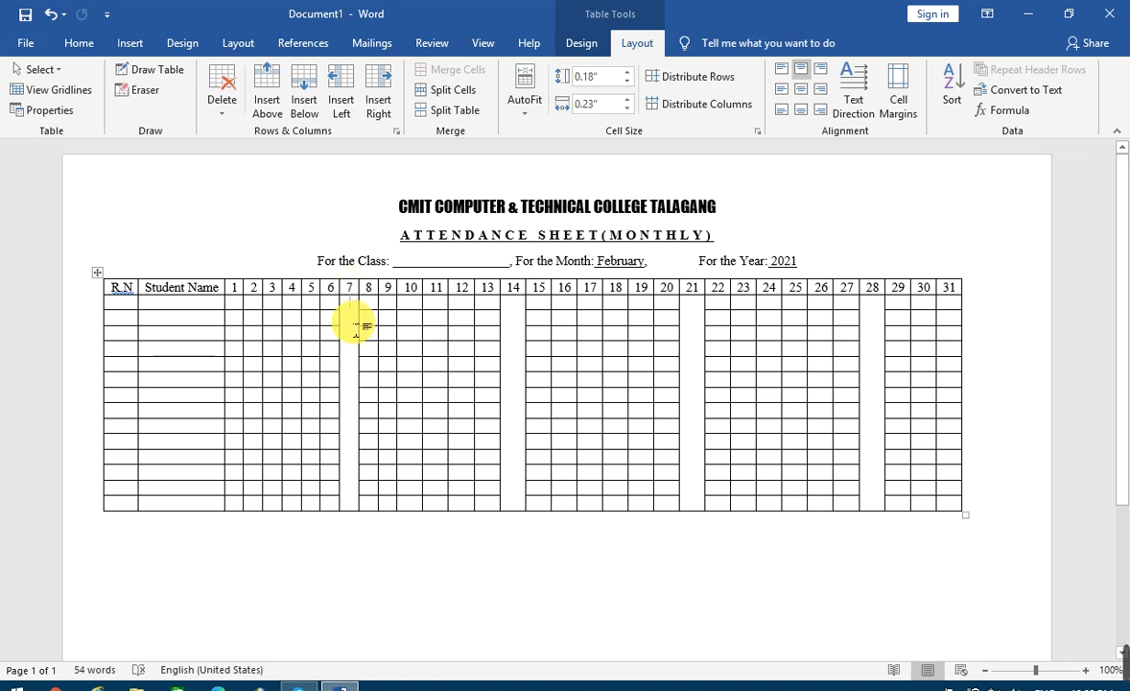
Enter "Sunday" in the merged cells under days 7 and 14, rotating the text to read vertically from bottom to top
type("Sunday")
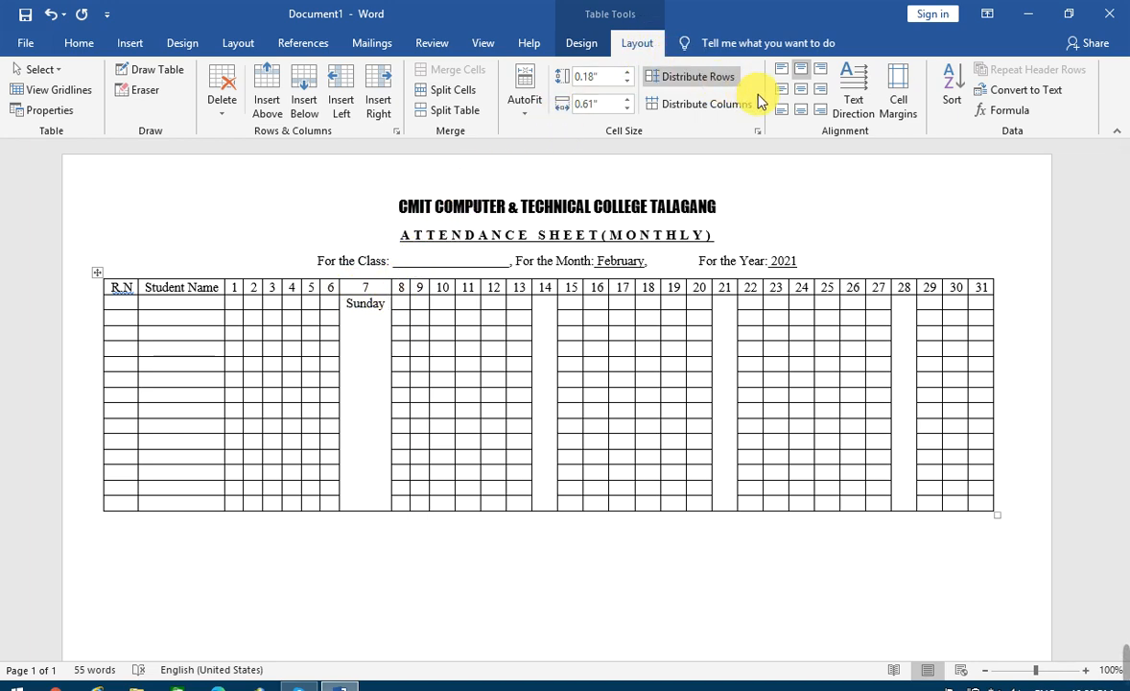
left_click(858, 106)
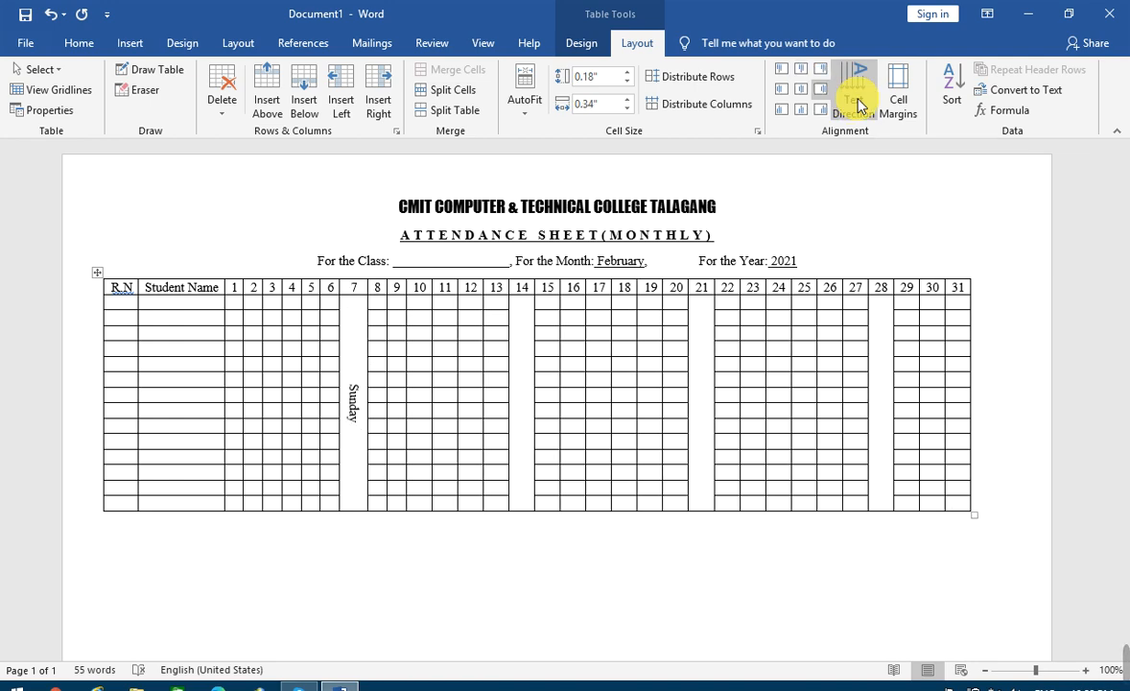
left_click(858, 106)
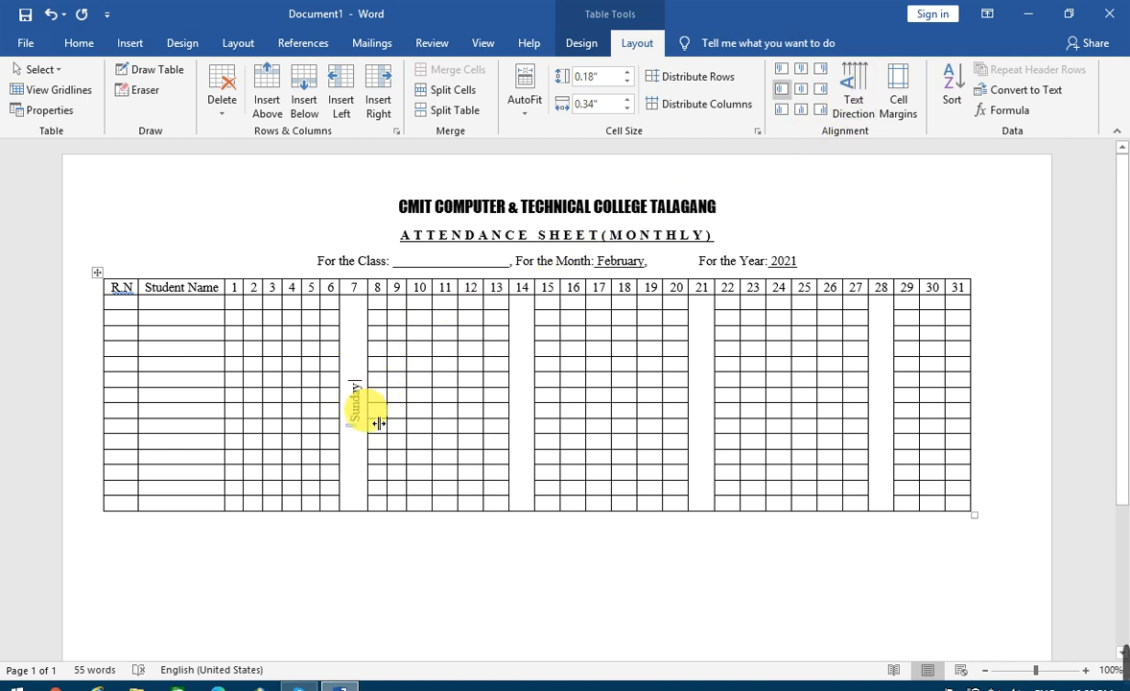
left_click(519, 387)
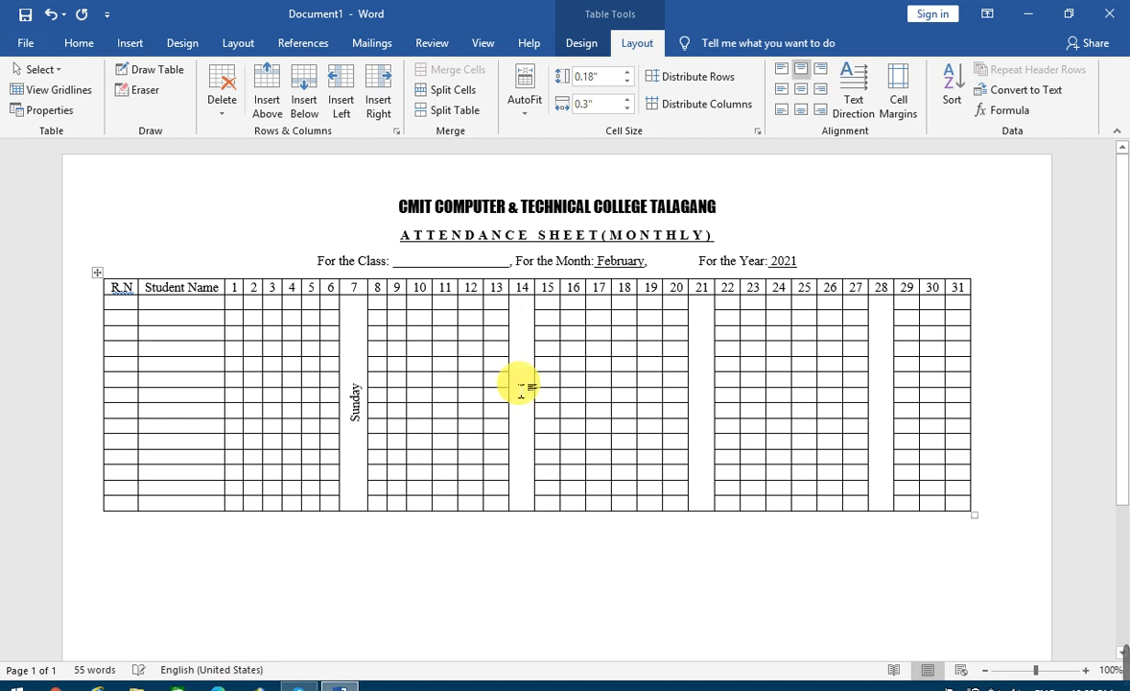
type("Sunday")
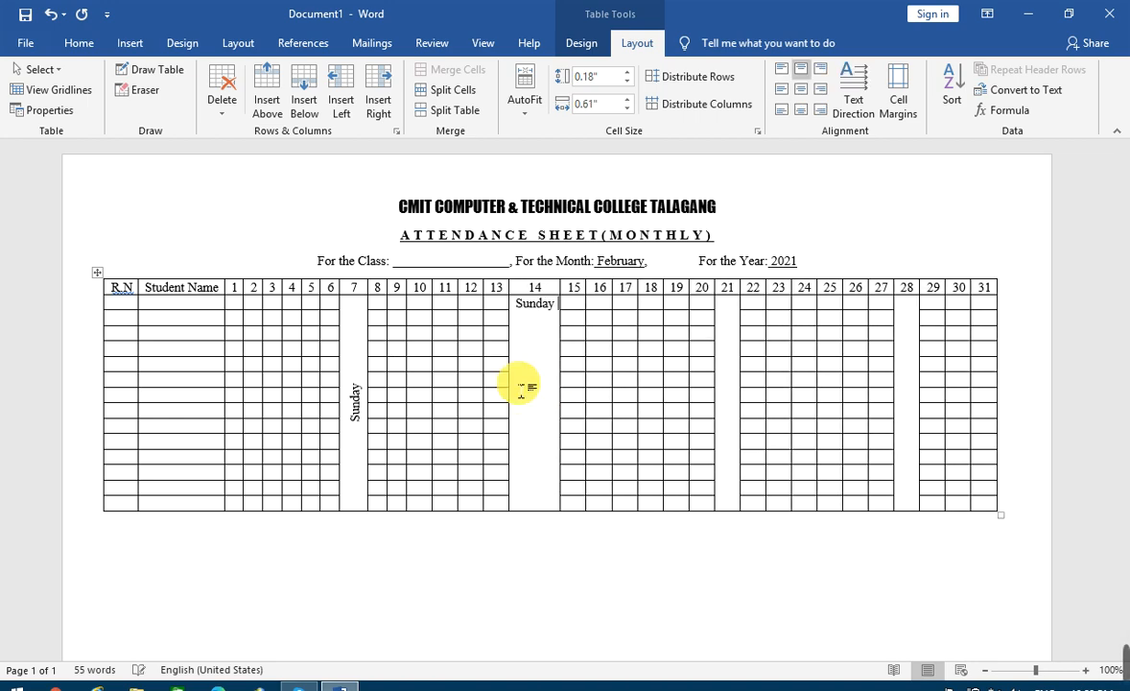
left_click(853, 102)
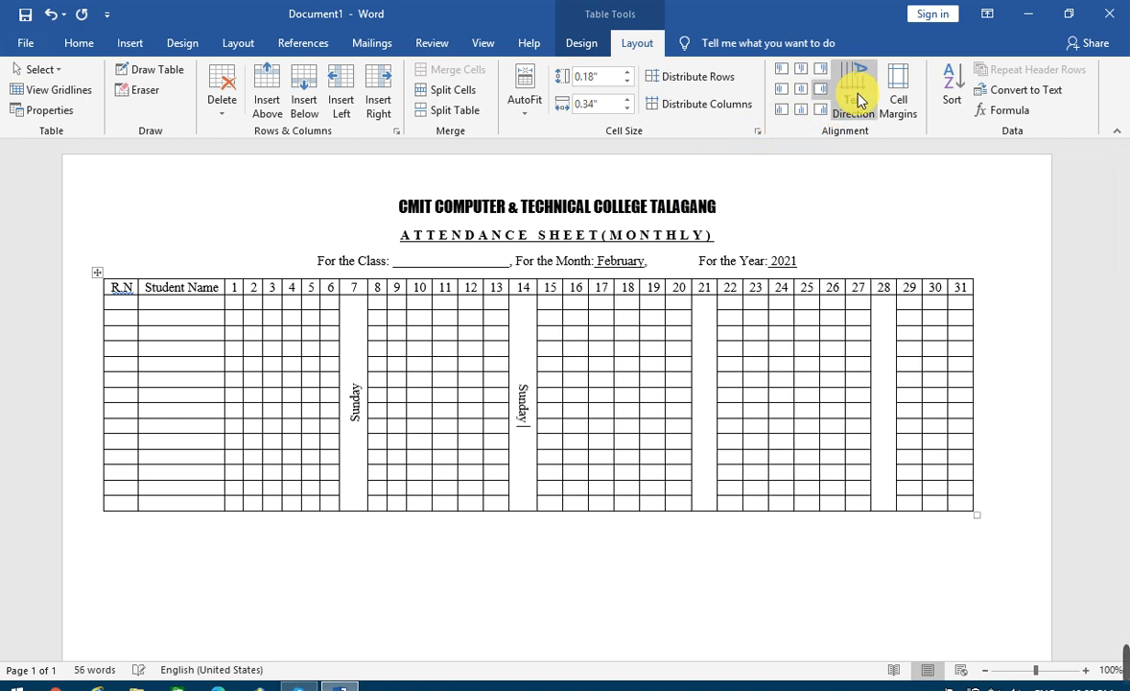
left_click(854, 108)
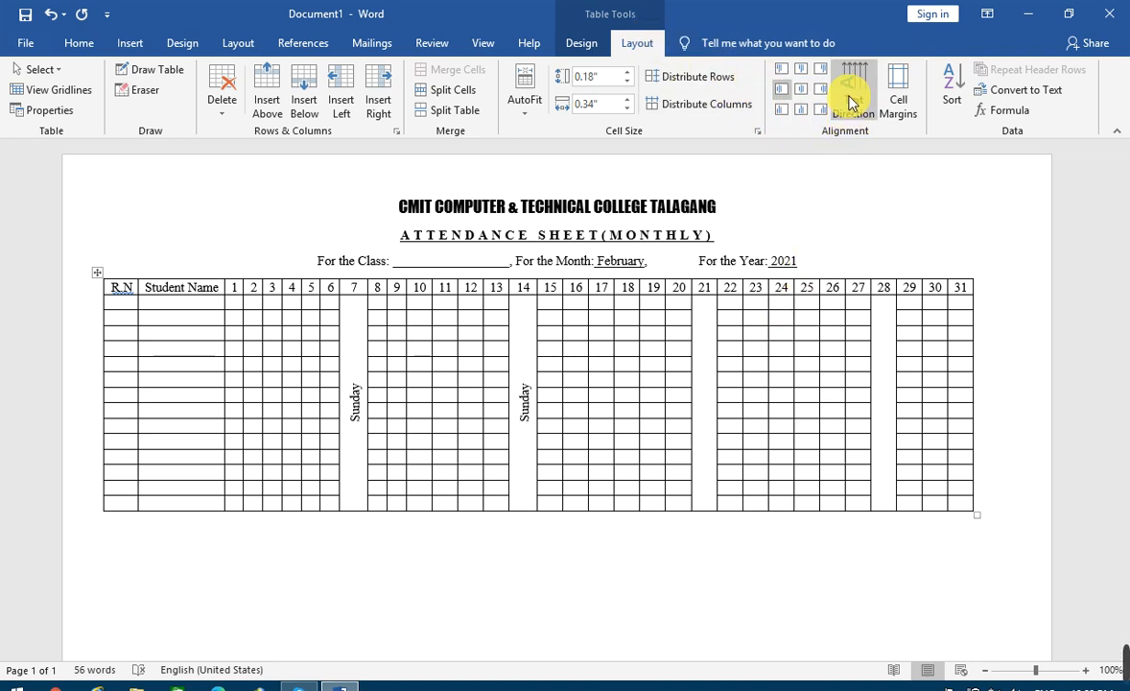
Enter "Sunday" in the merged cells under days 21 and 28 with the text rotated to read upwards
left_click(707, 383)
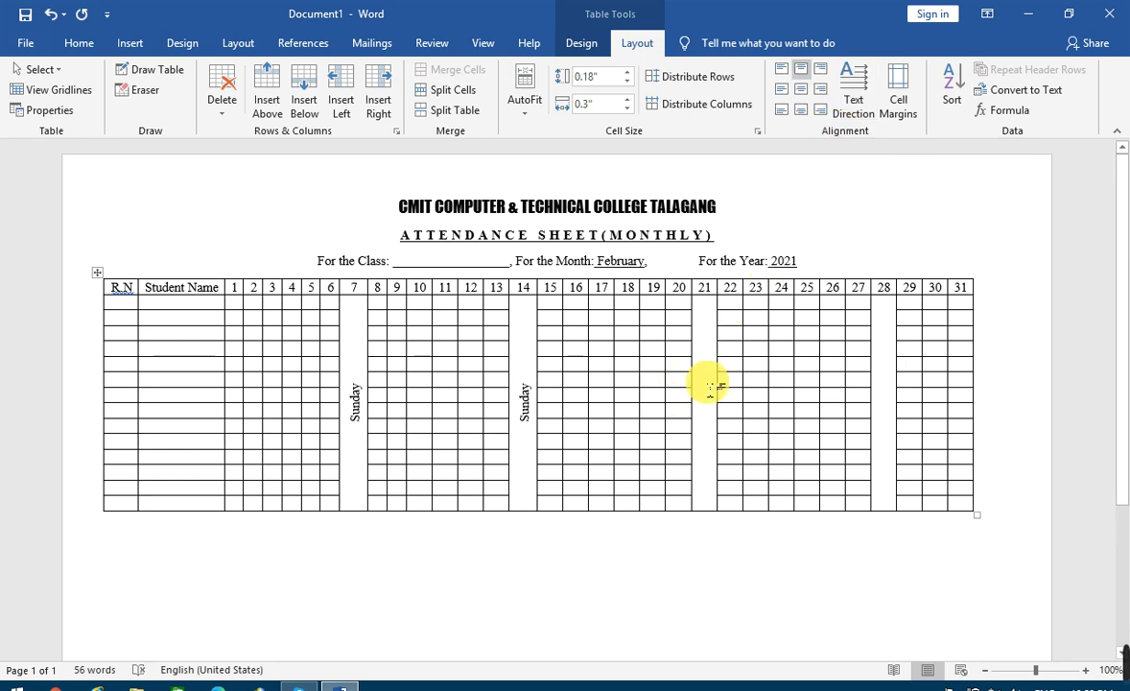
type("Sunday")
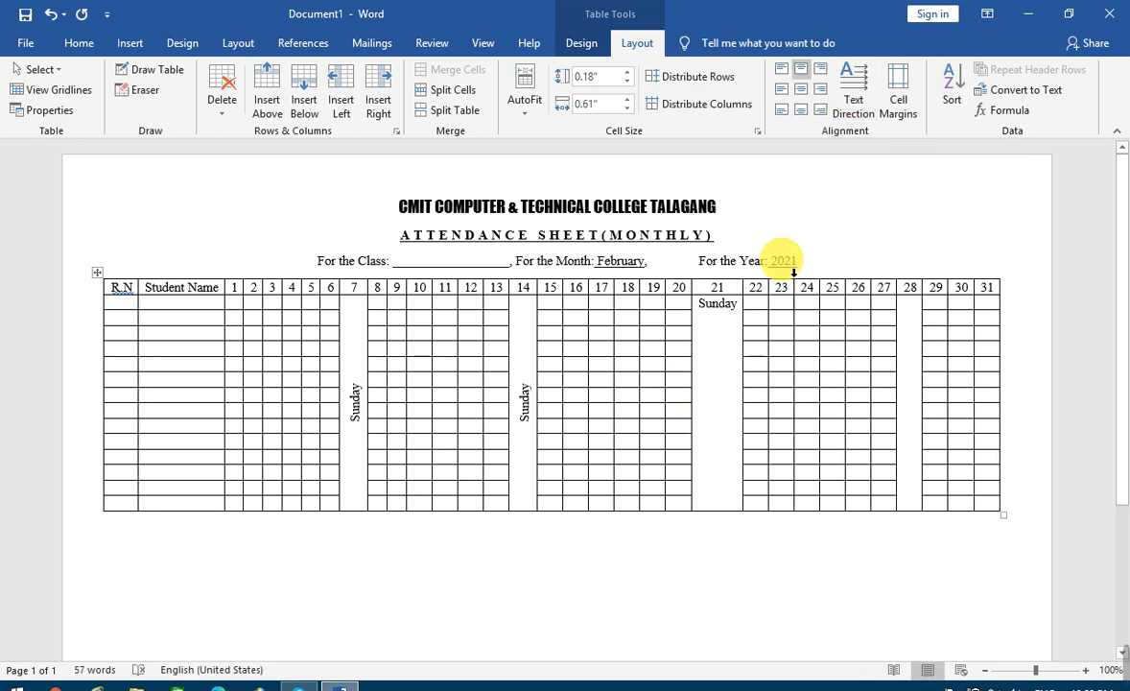
left_click(852, 96)
left_click(853, 96)
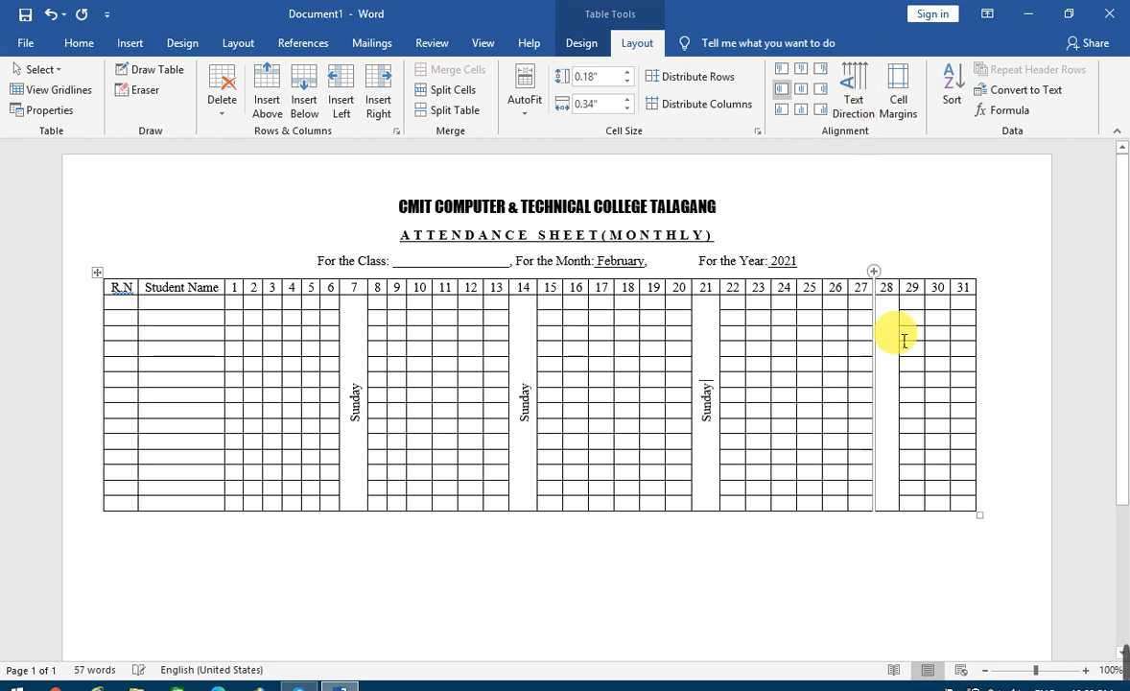
left_click(899, 392)
left_click(899, 396)
type("Sunday")
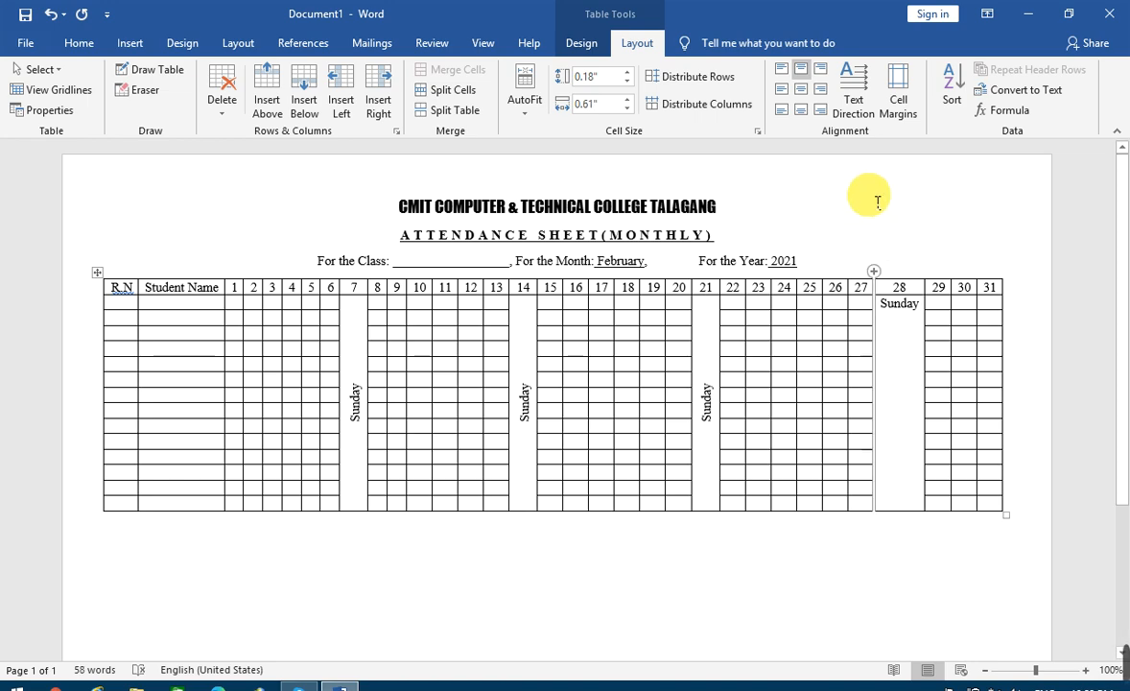
left_click(853, 96)
left_click(853, 96)
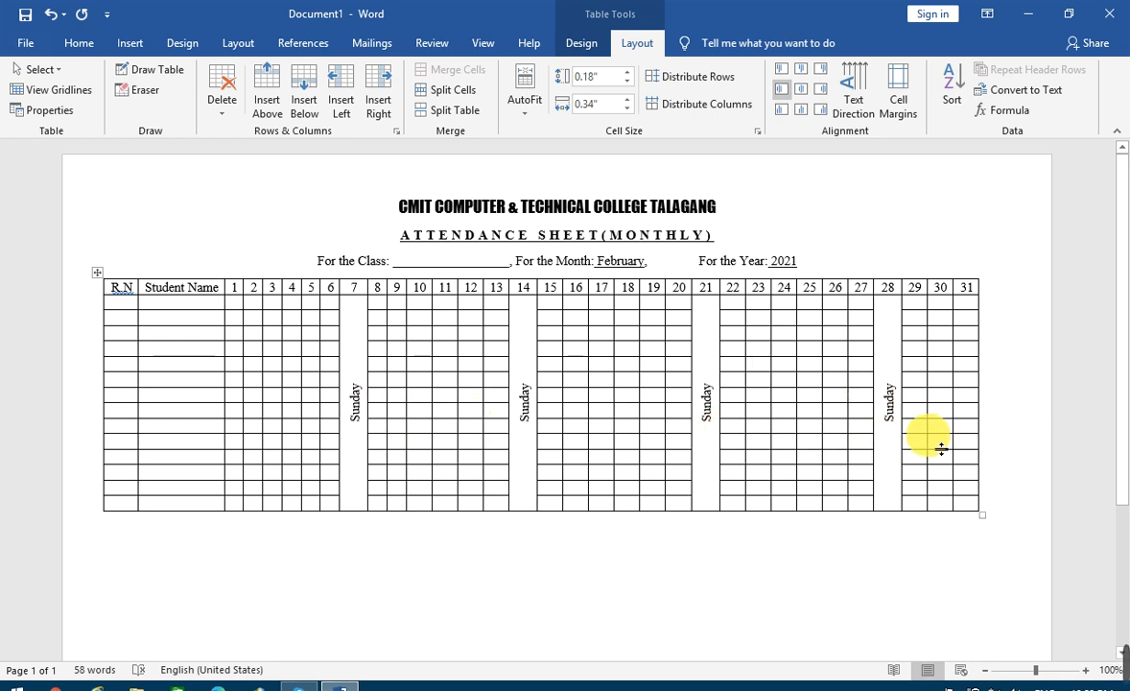
Shade the four merged Sunday cells under days 7, 14, 21 and 28 in standard yellow
left_click(352, 383)
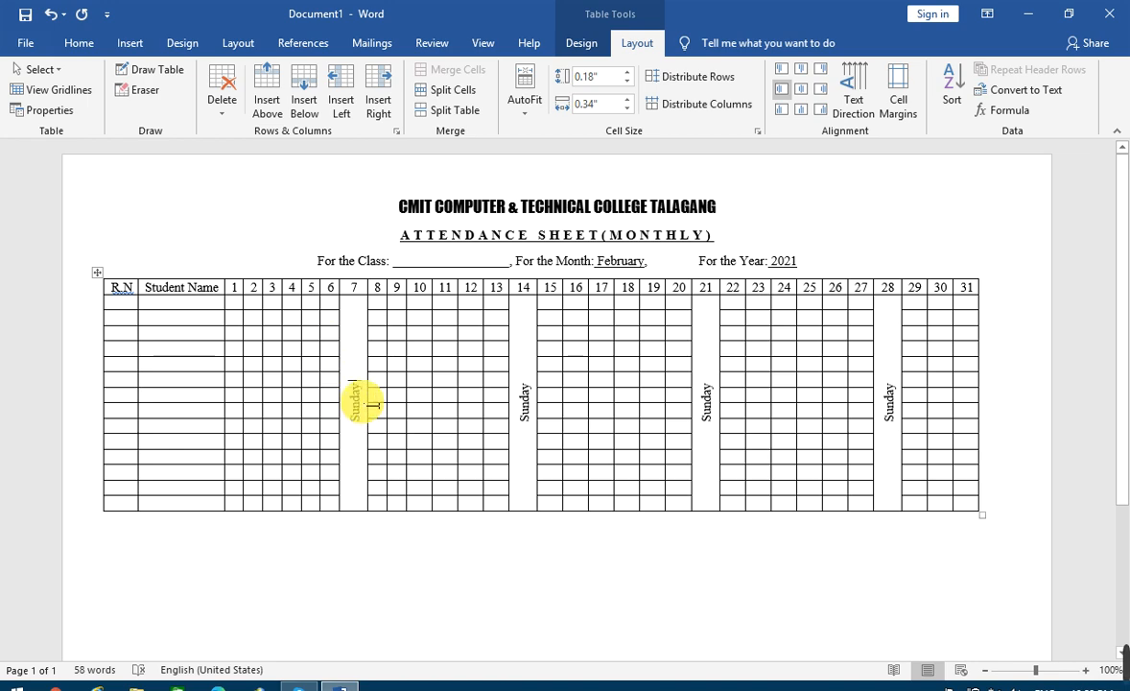
left_click(79, 43)
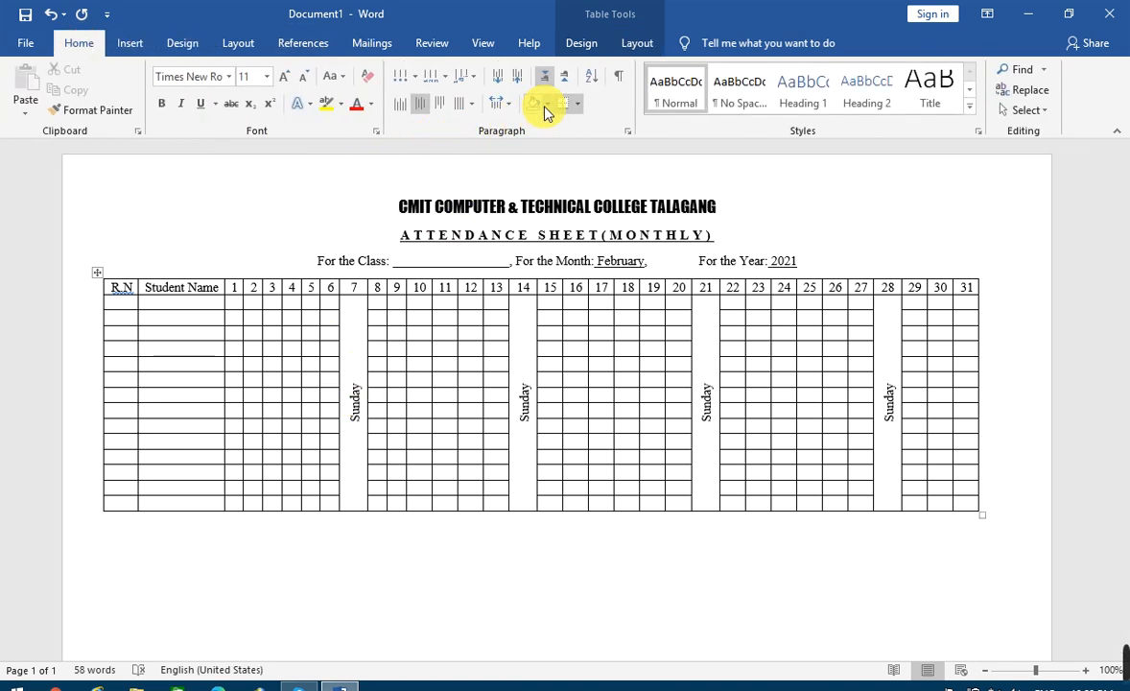
left_click(547, 104)
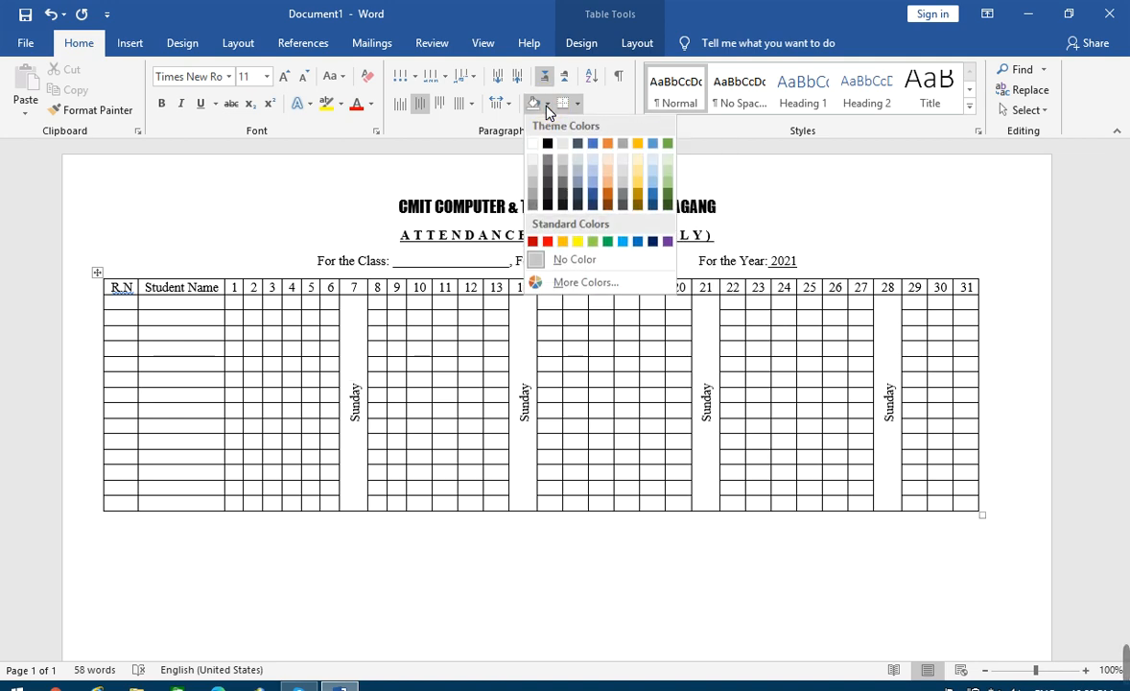
left_click(578, 241)
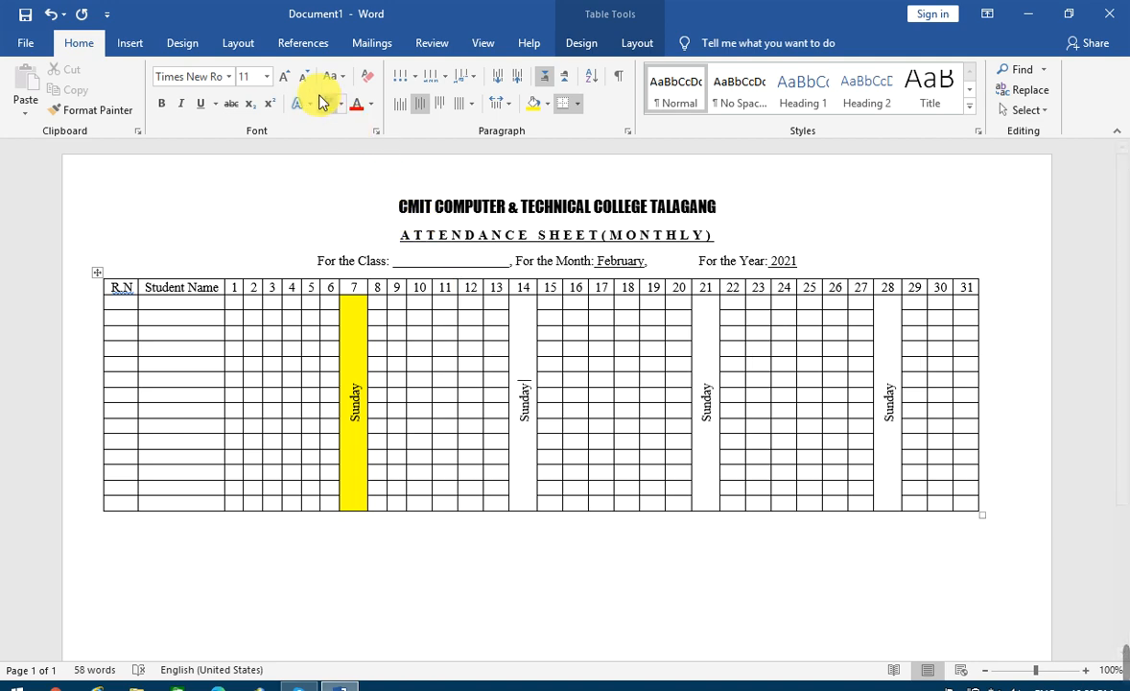
left_click(534, 105)
left_click(706, 398)
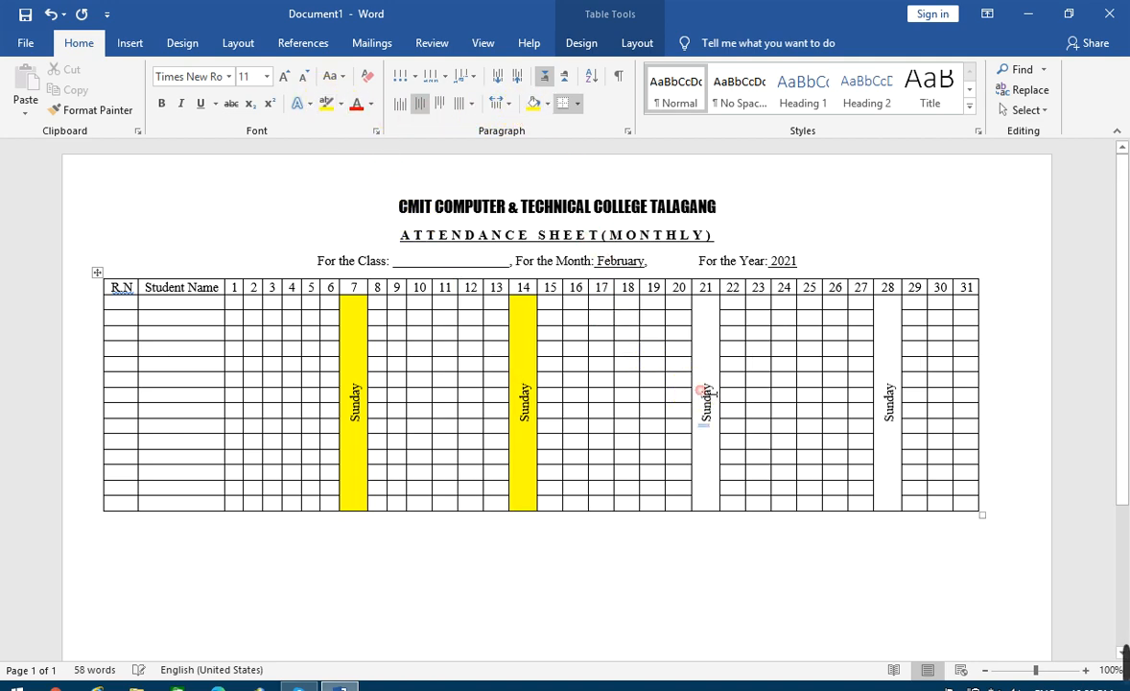
left_click(534, 104)
left_click(886, 375)
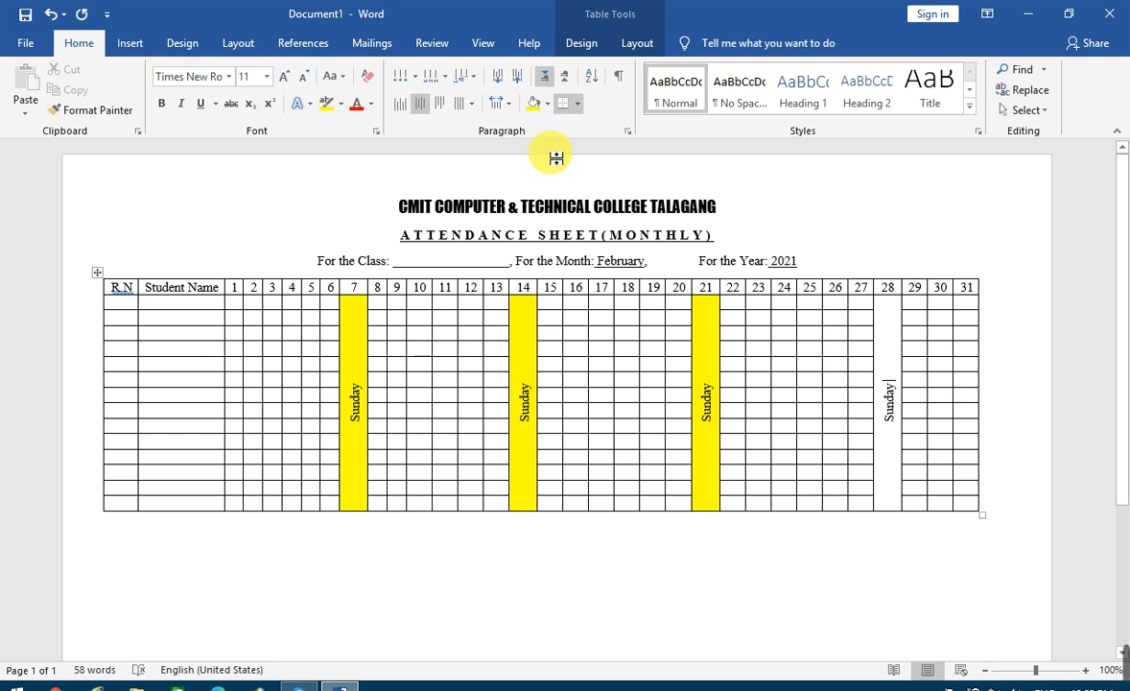
left_click(534, 104)
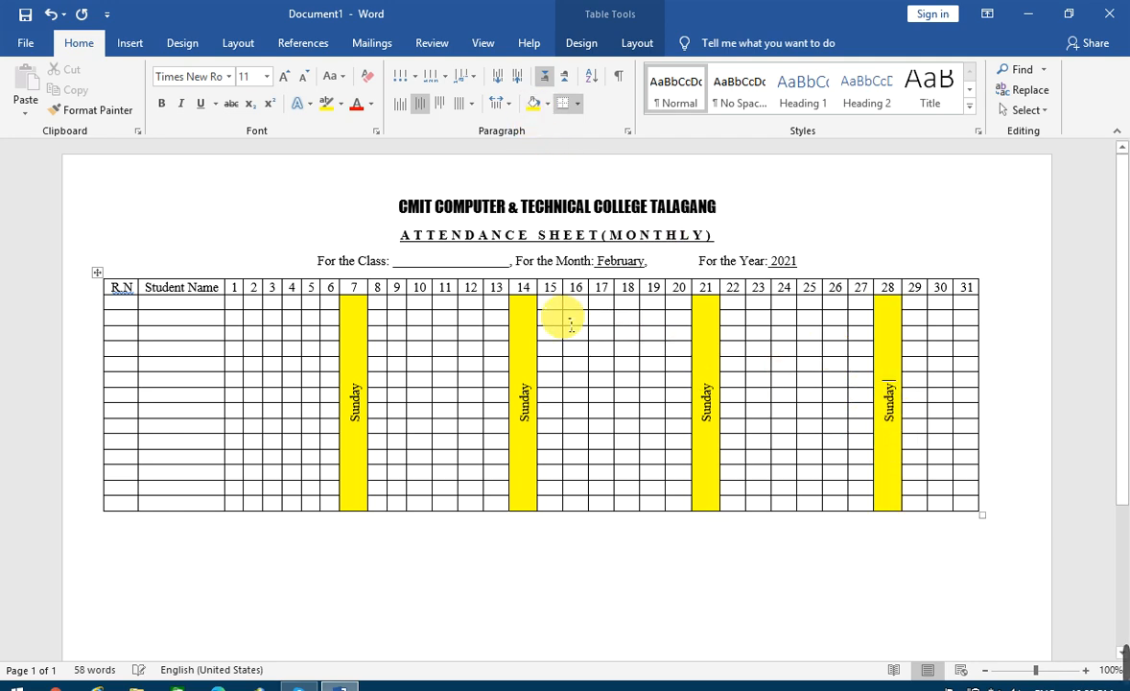
Make the table's whole header row bold, from "R.N" through day 31
left_click_drag(120, 299, 897, 298)
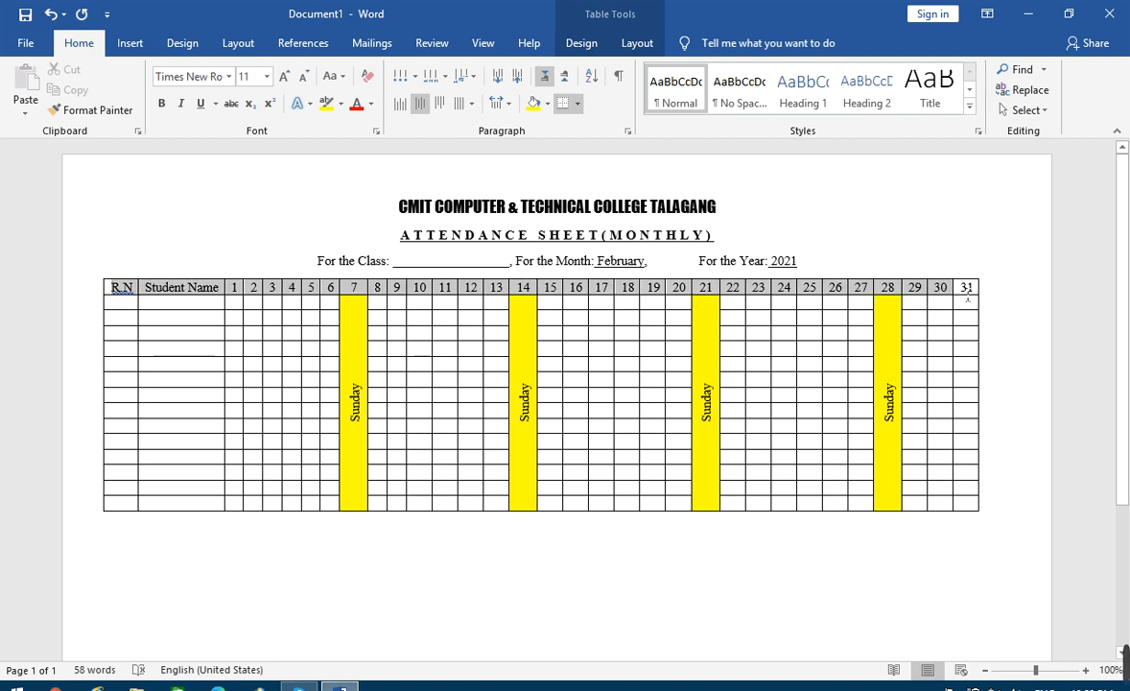
left_click_drag(970, 294, 971, 295)
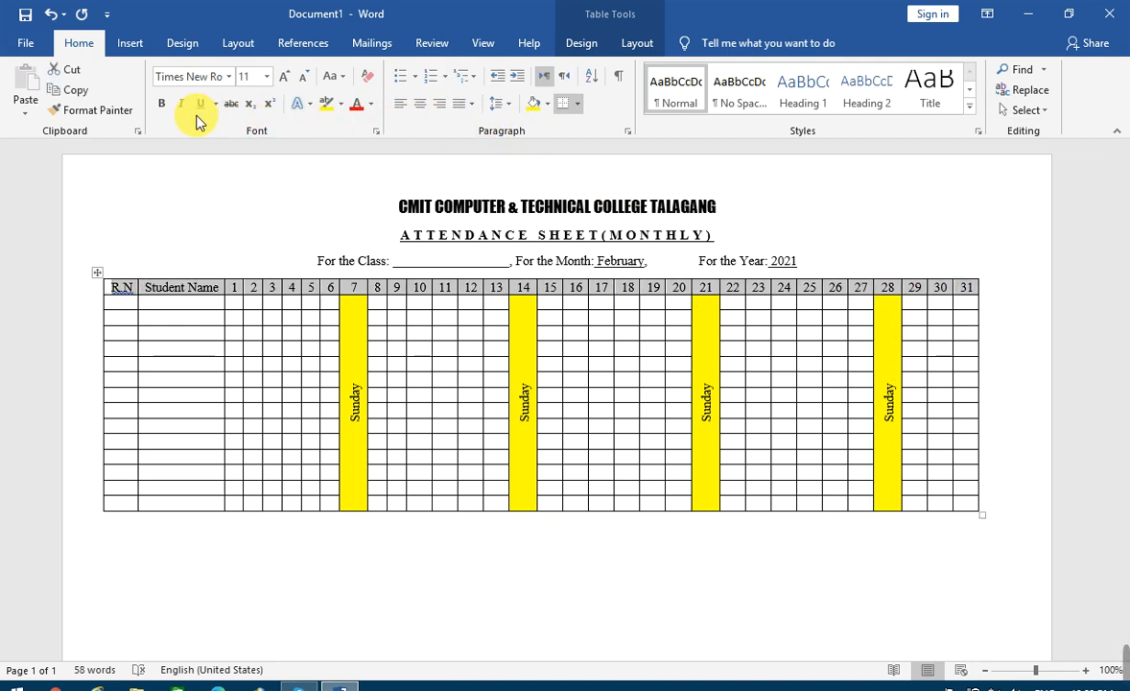
left_click(165, 110)
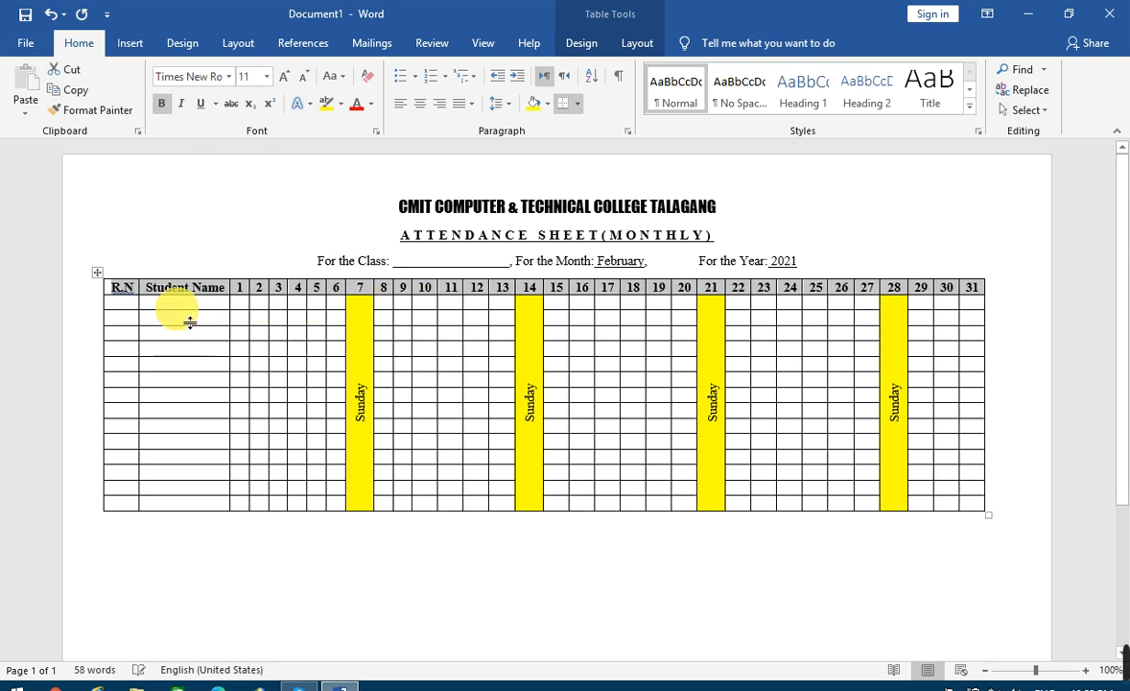
left_click(457, 416)
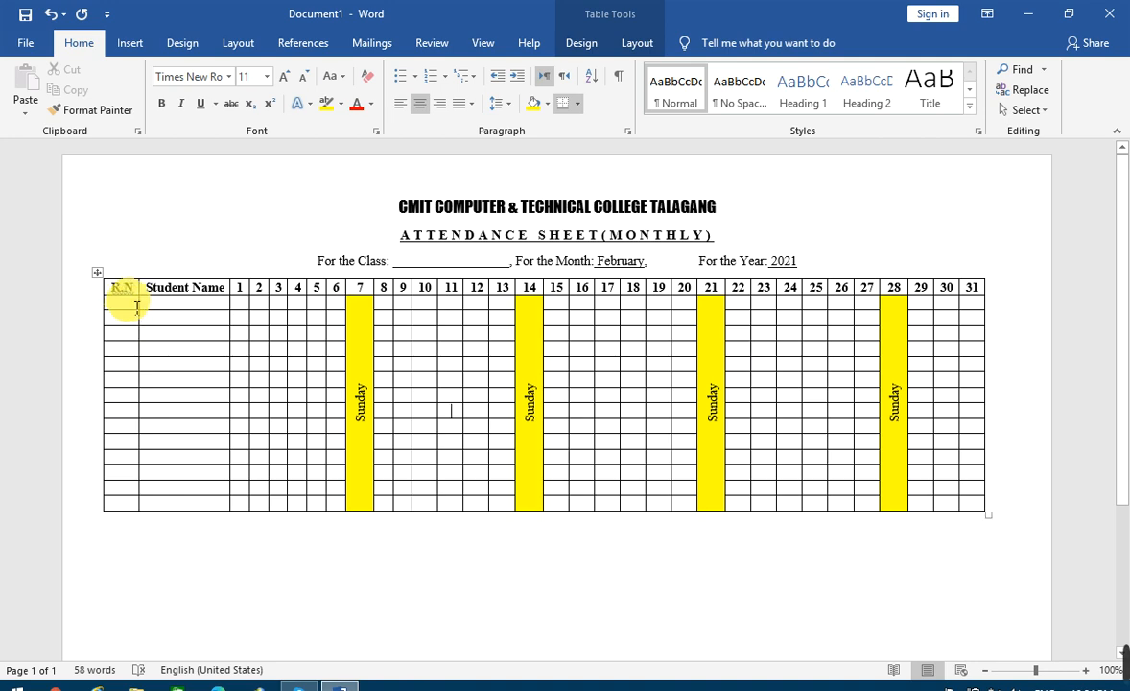
Narrow the table's "R.N" column and reduce its header text by two size increments
left_click_drag(148, 300, 122, 300)
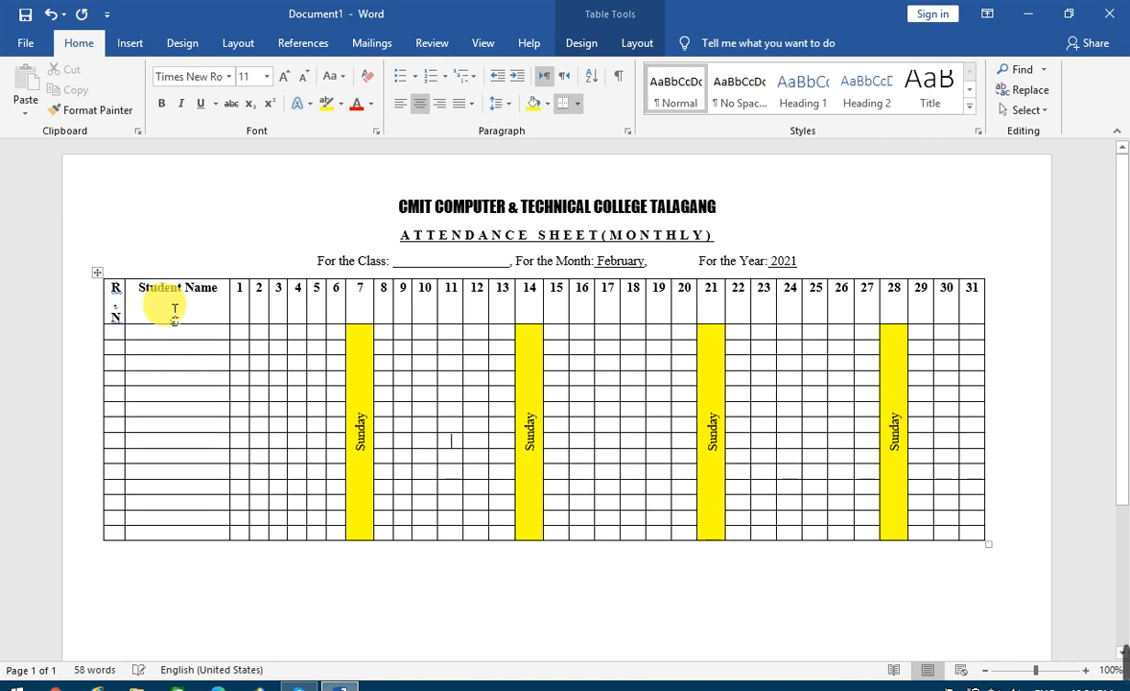
double_click(115, 301)
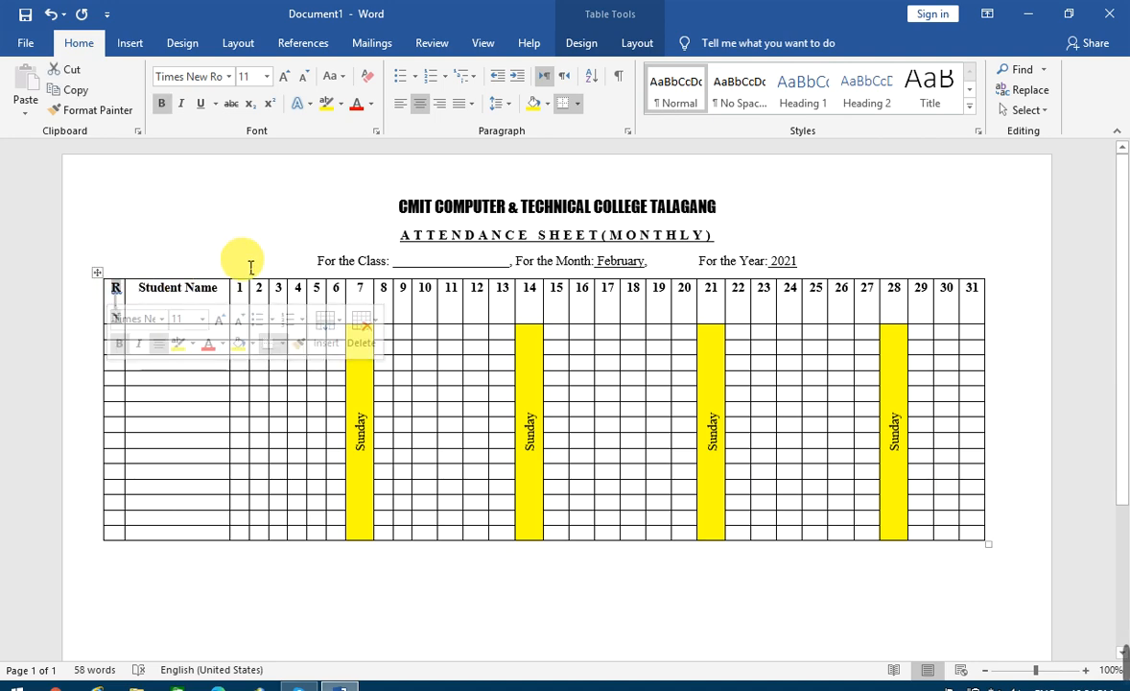
left_click(305, 82)
left_click(305, 83)
left_click(182, 381)
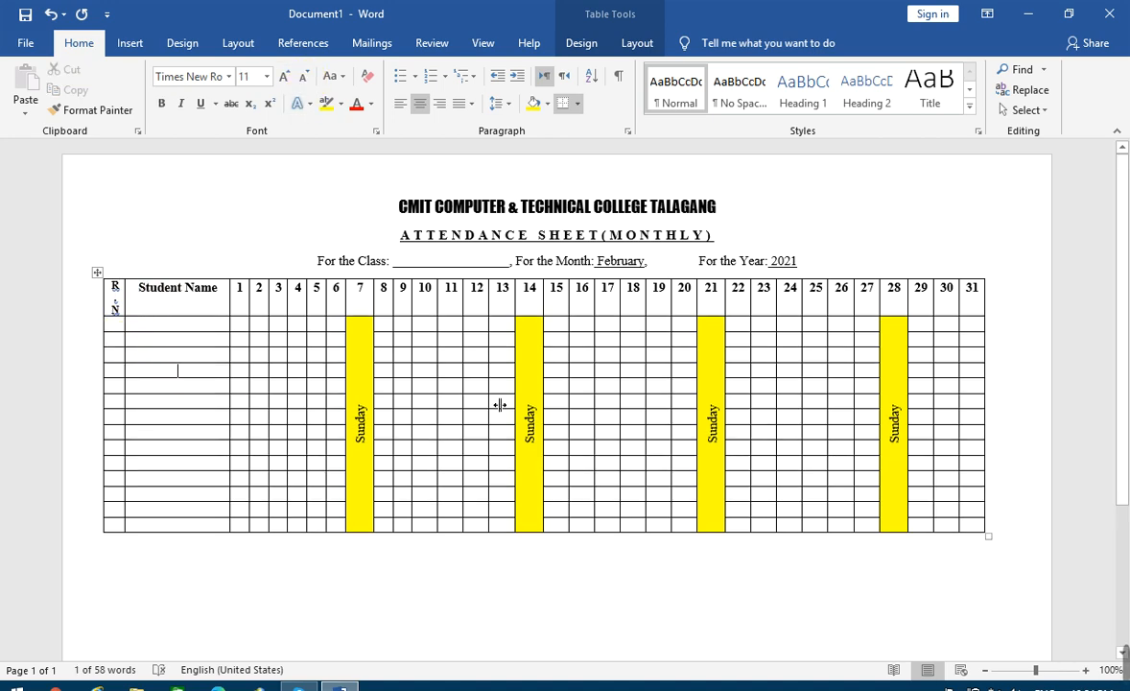
left_click(704, 409)
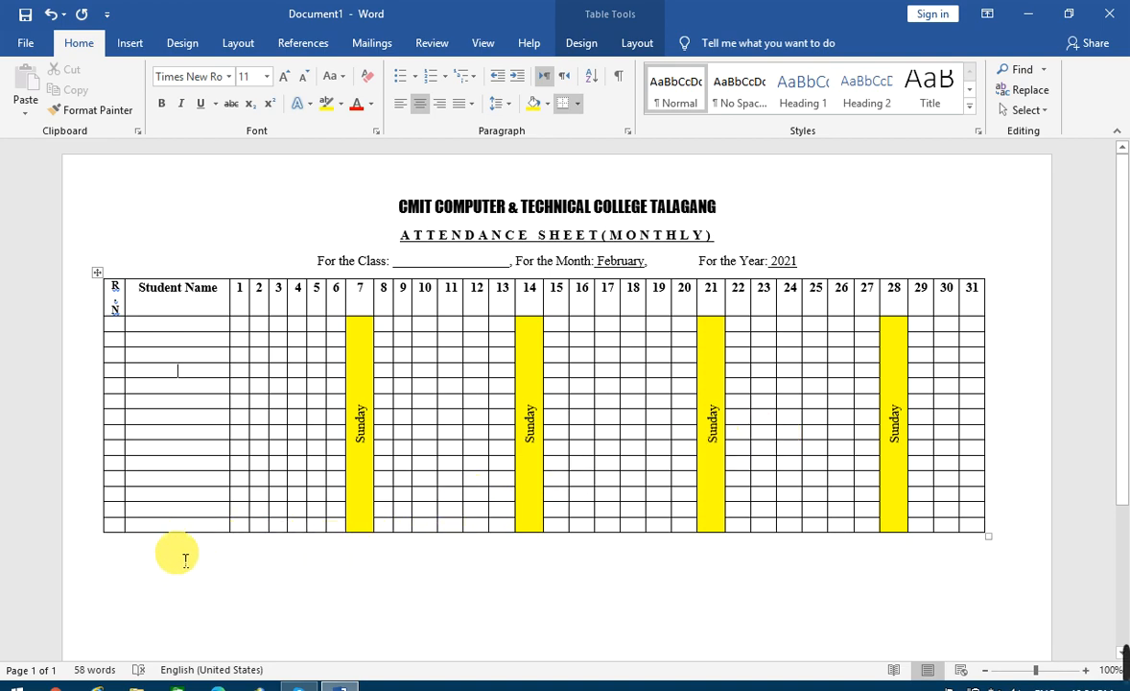
Set the height of the attendance table's rows to 0.3"
scroll(642, 494, "down", 2)
scroll(645, 499, "up", 2)
scroll(645, 498, "up", 1)
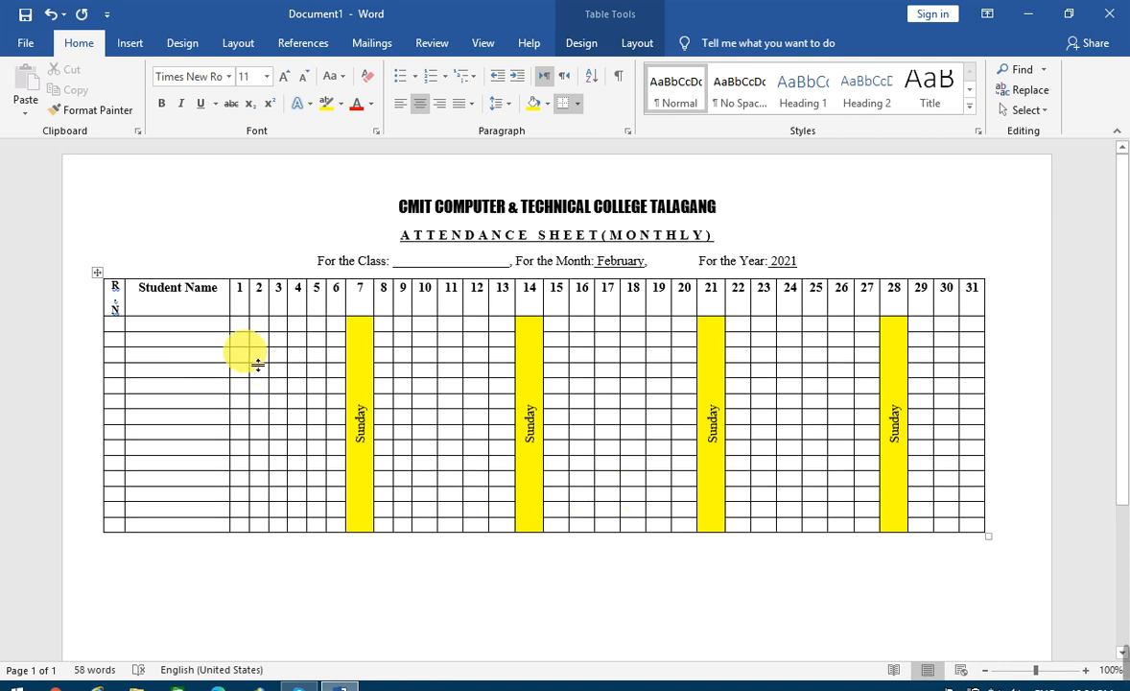
left_click(106, 279)
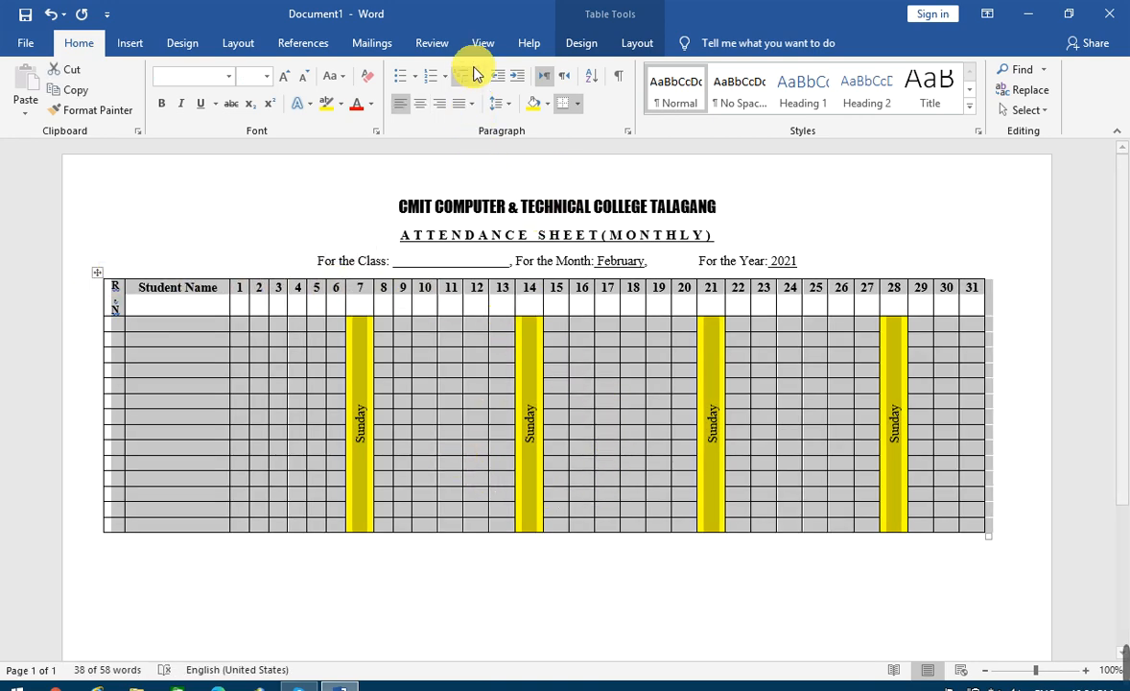
left_click(637, 42)
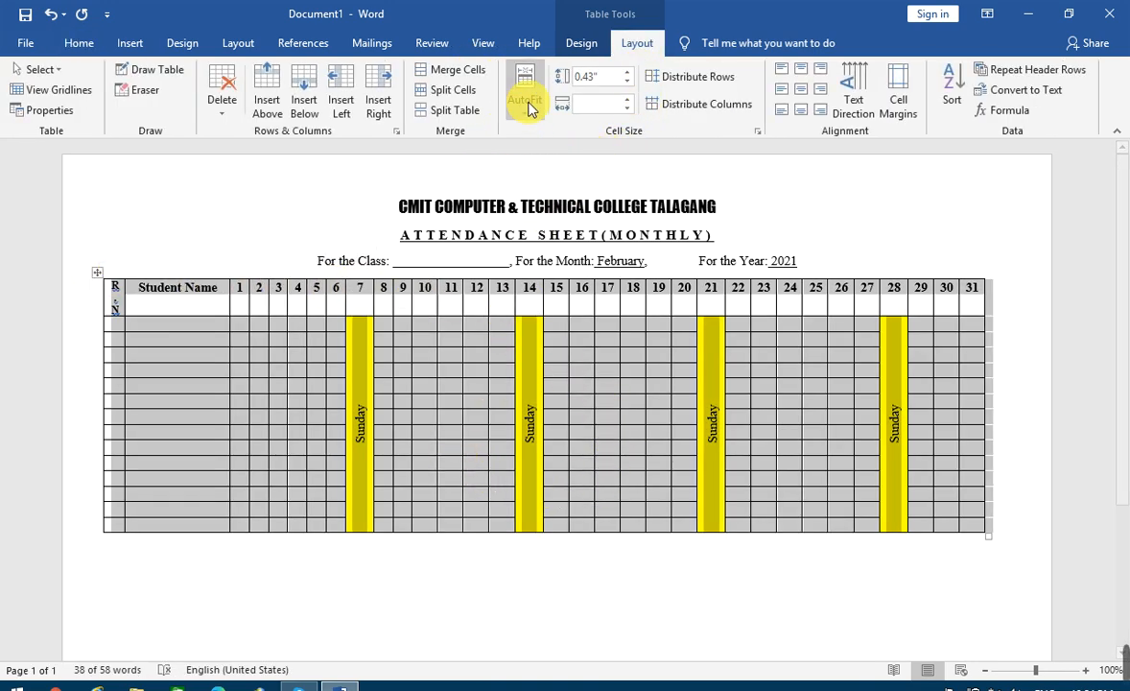
left_click(629, 72)
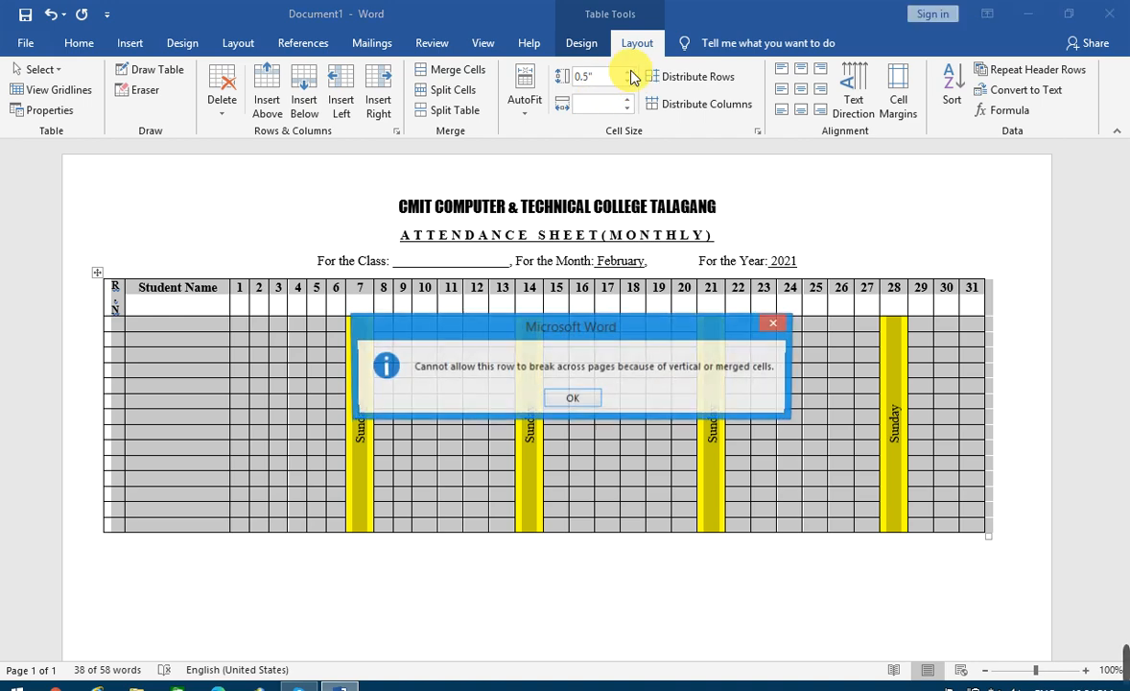
left_click(573, 398)
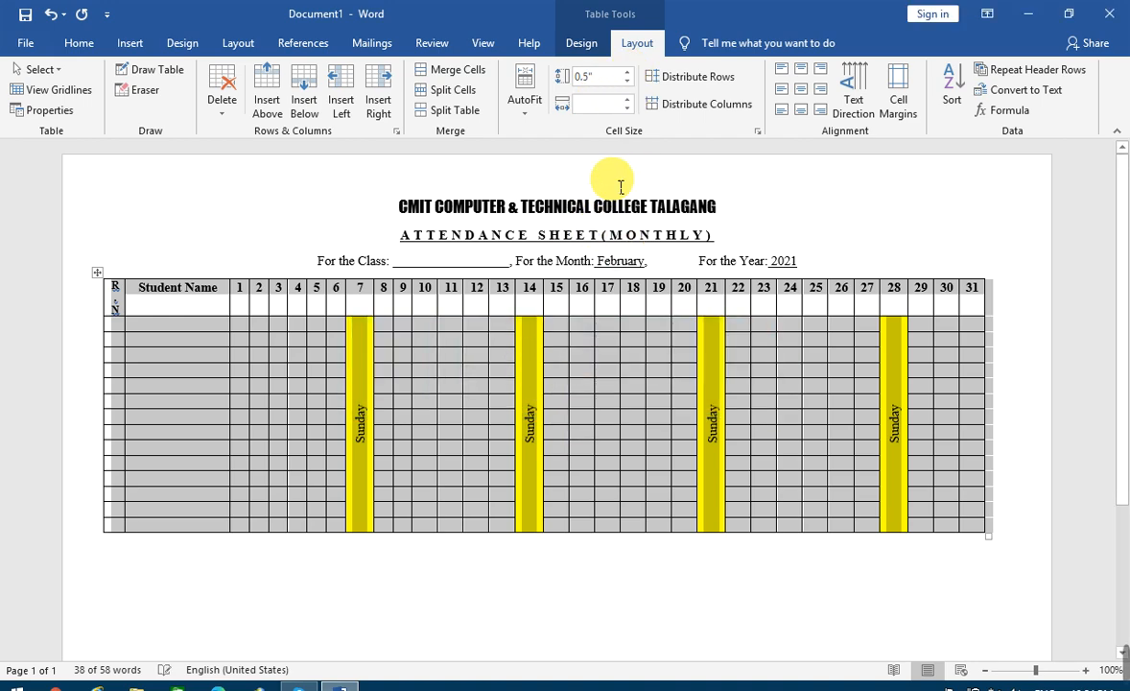
left_click(628, 87)
left_click(628, 86)
left_click(628, 87)
left_click(628, 87)
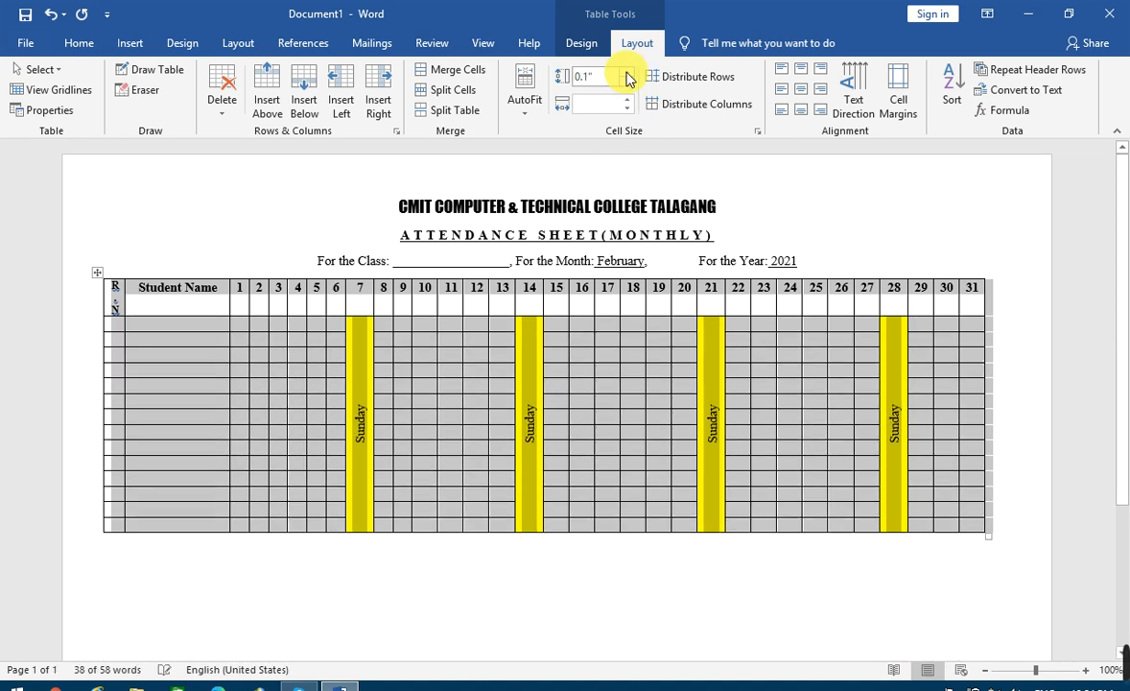
left_click(628, 76)
left_click(629, 76)
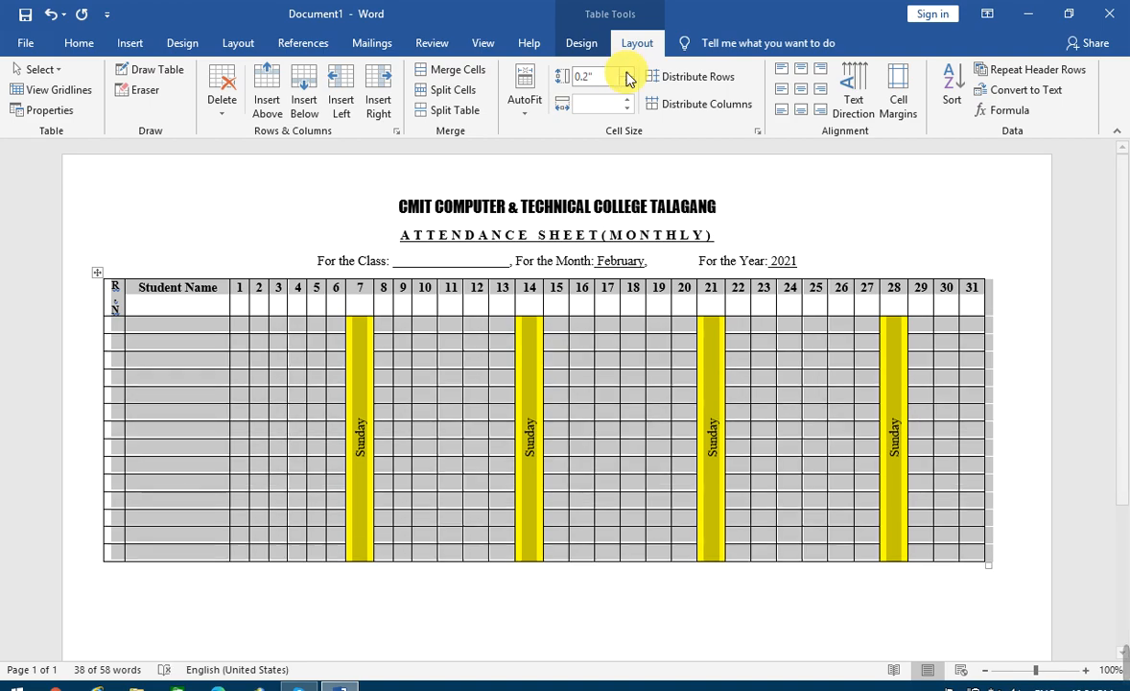
scroll(671, 355, "down", 5)
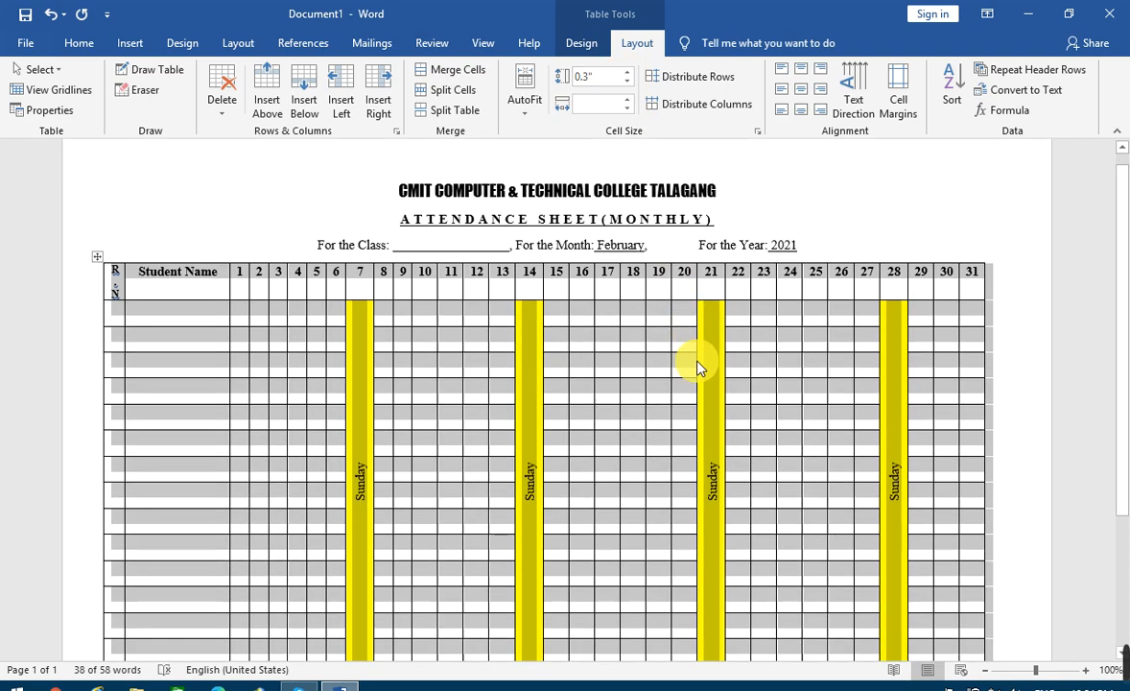
Add a "Signature Principal:" line with an underscore blank below the table and align it right
left_click(539, 542)
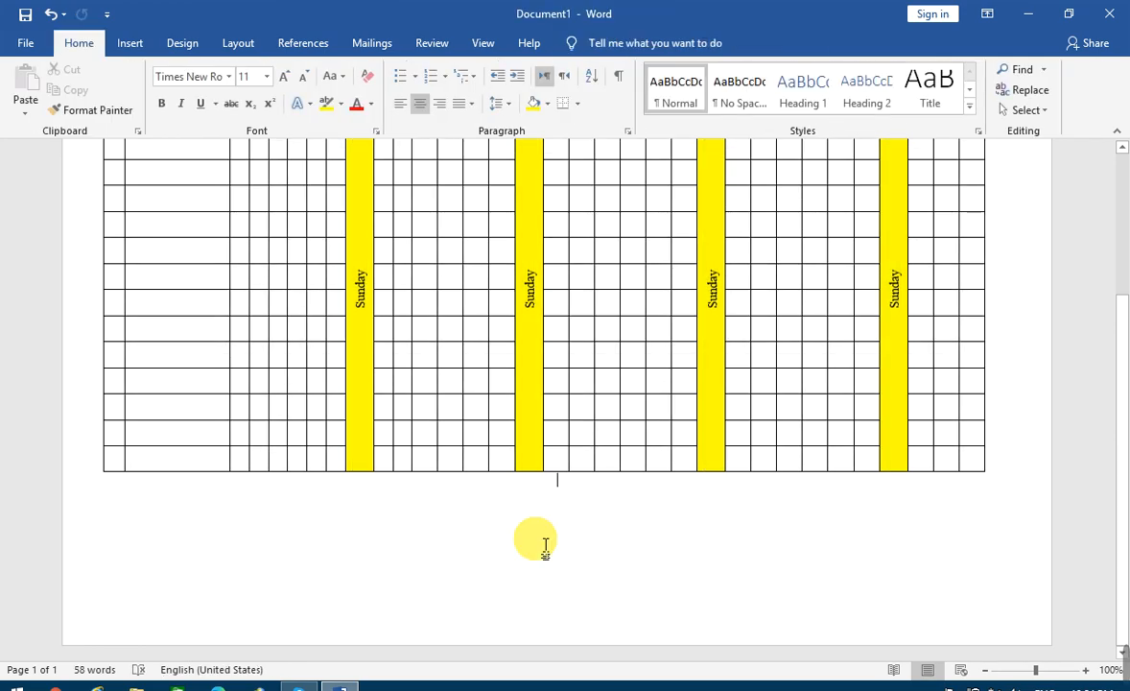
scroll(548, 544, "up", 5)
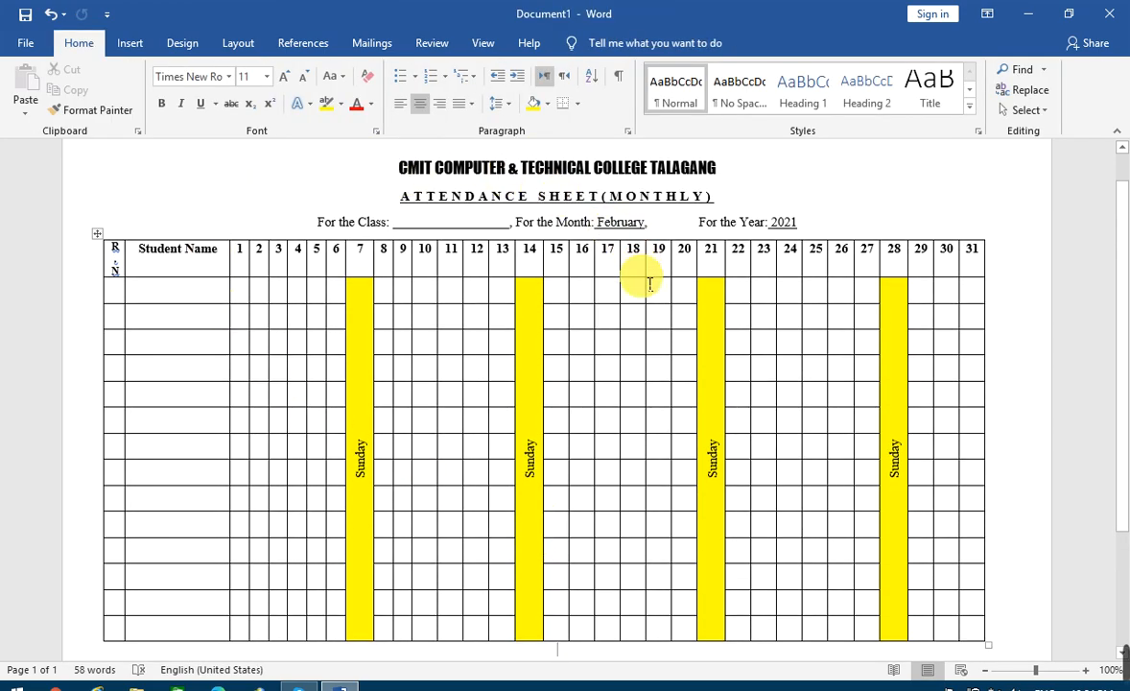
scroll(736, 480, "down", 5)
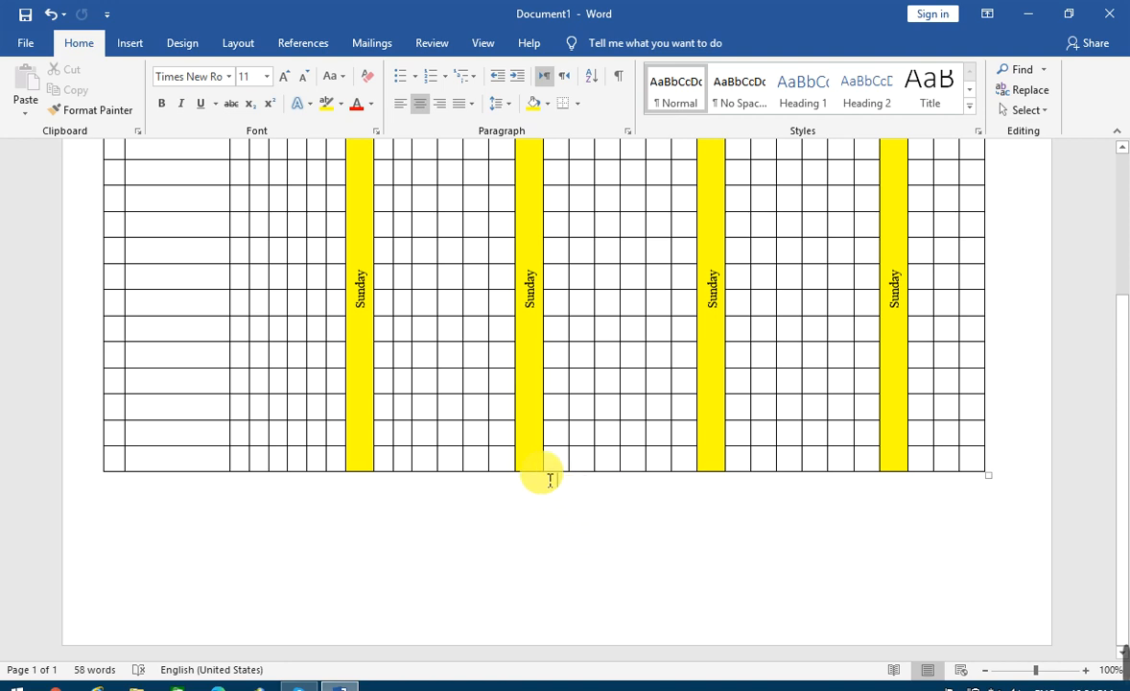
left_click(582, 503)
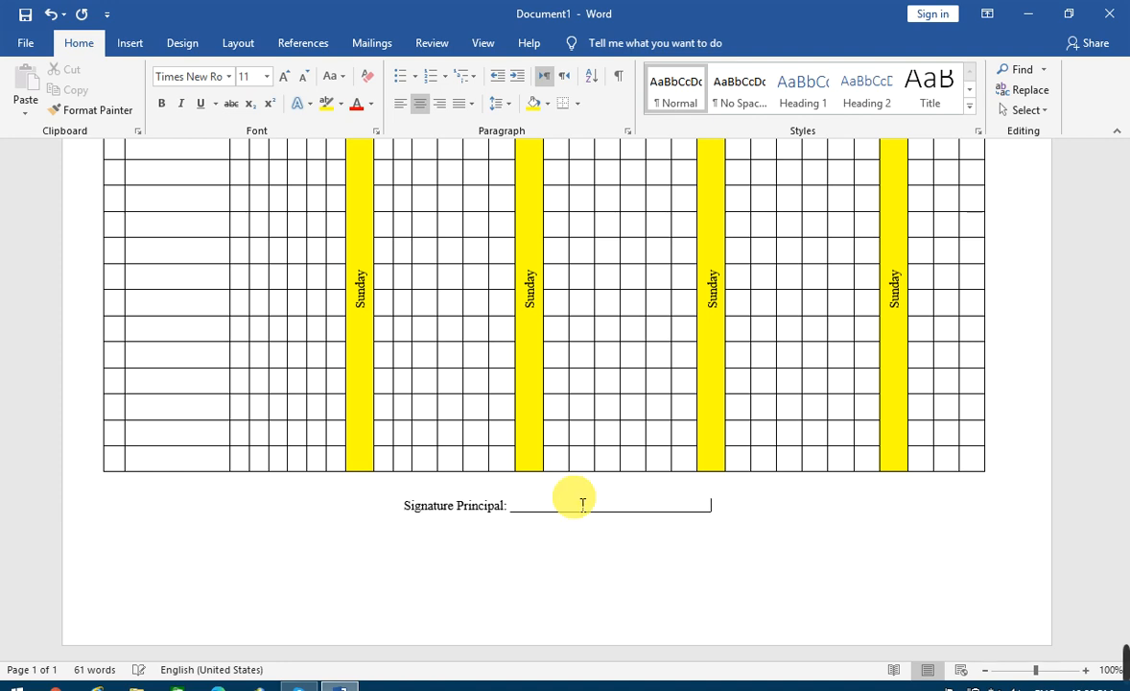
left_click(582, 502)
left_click(441, 106)
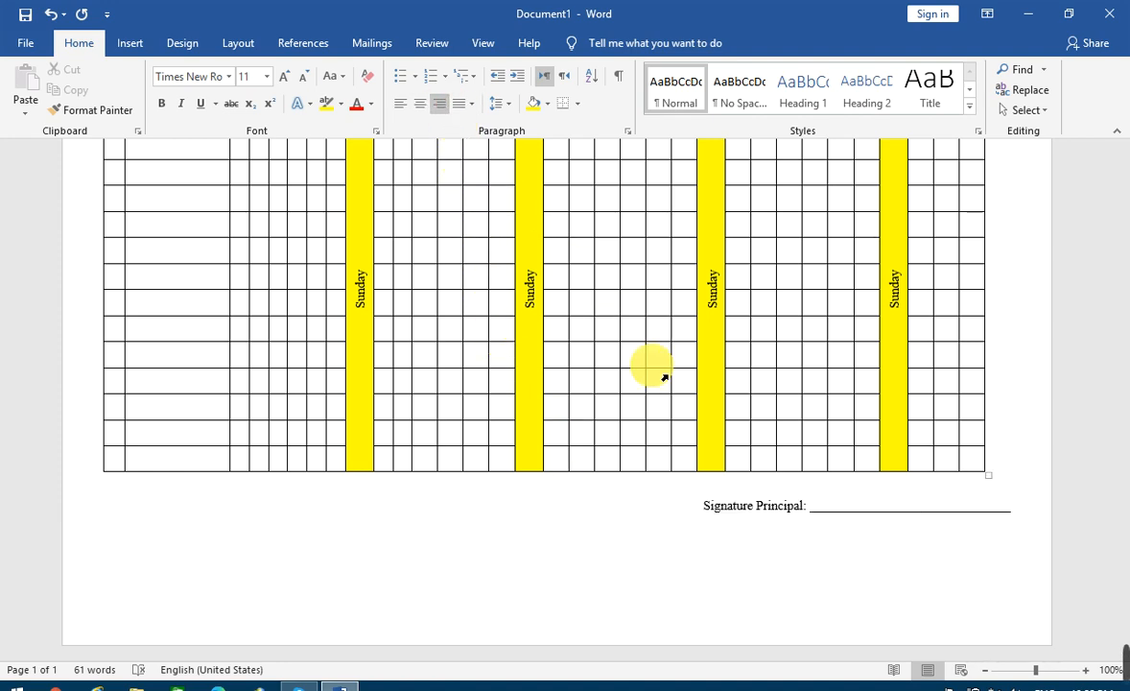
Add a "Remarks:" line below the signature line, with an underscore blank running across most of the page width
type("marks: ")
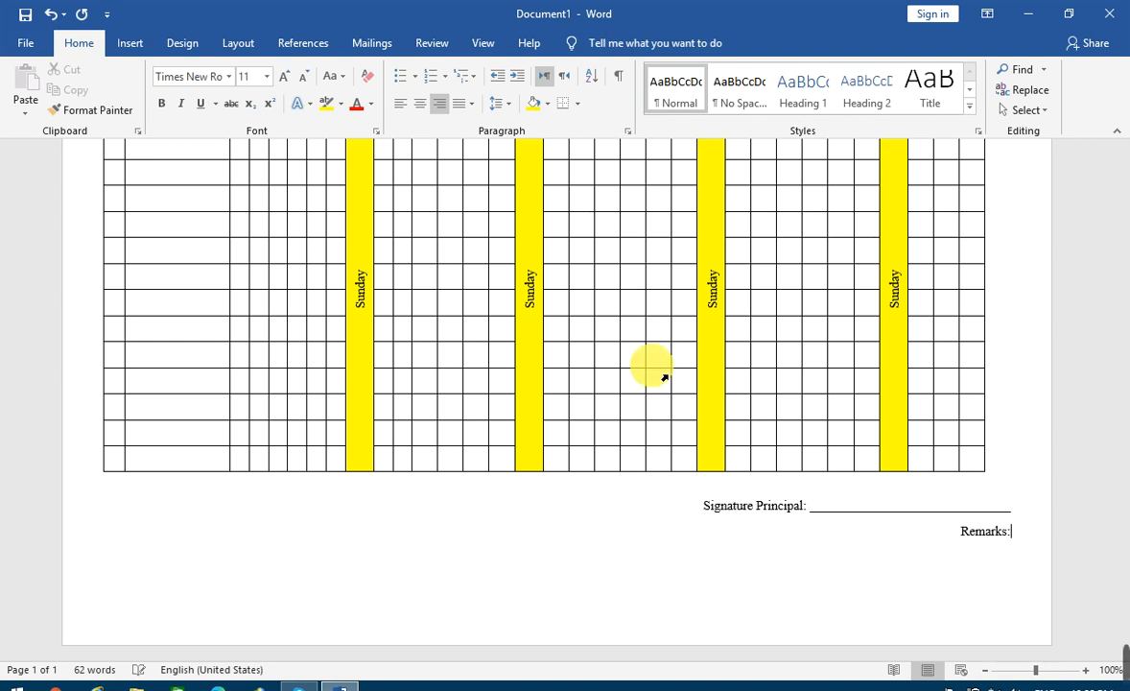
type("________")
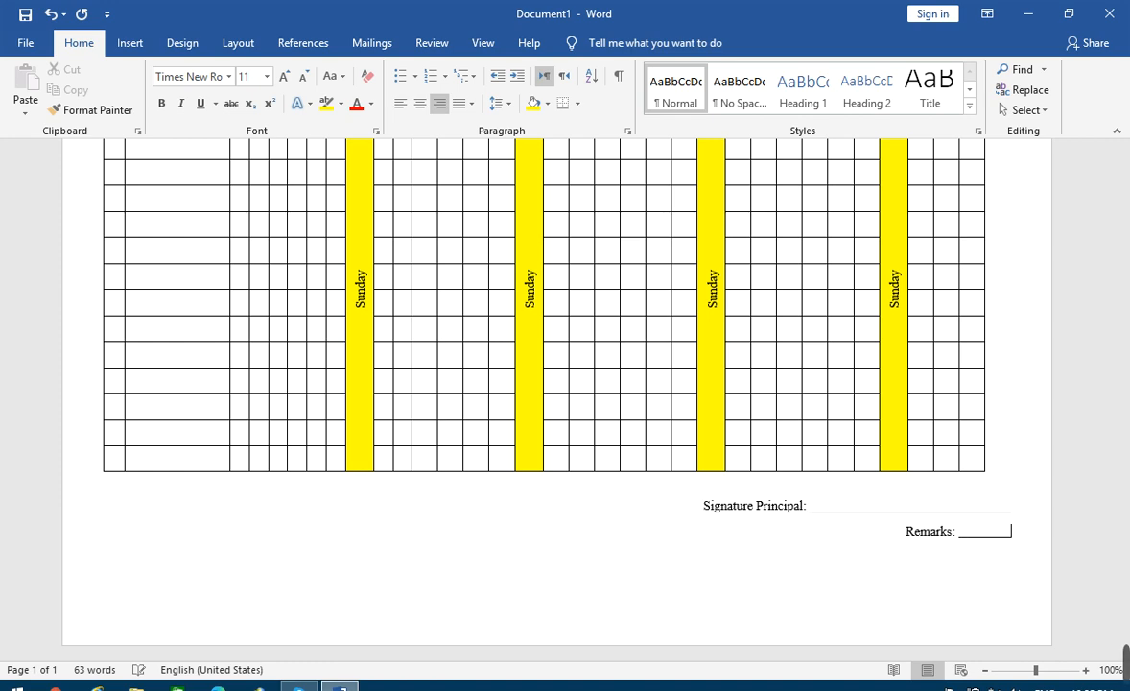
type("______________________________________________")
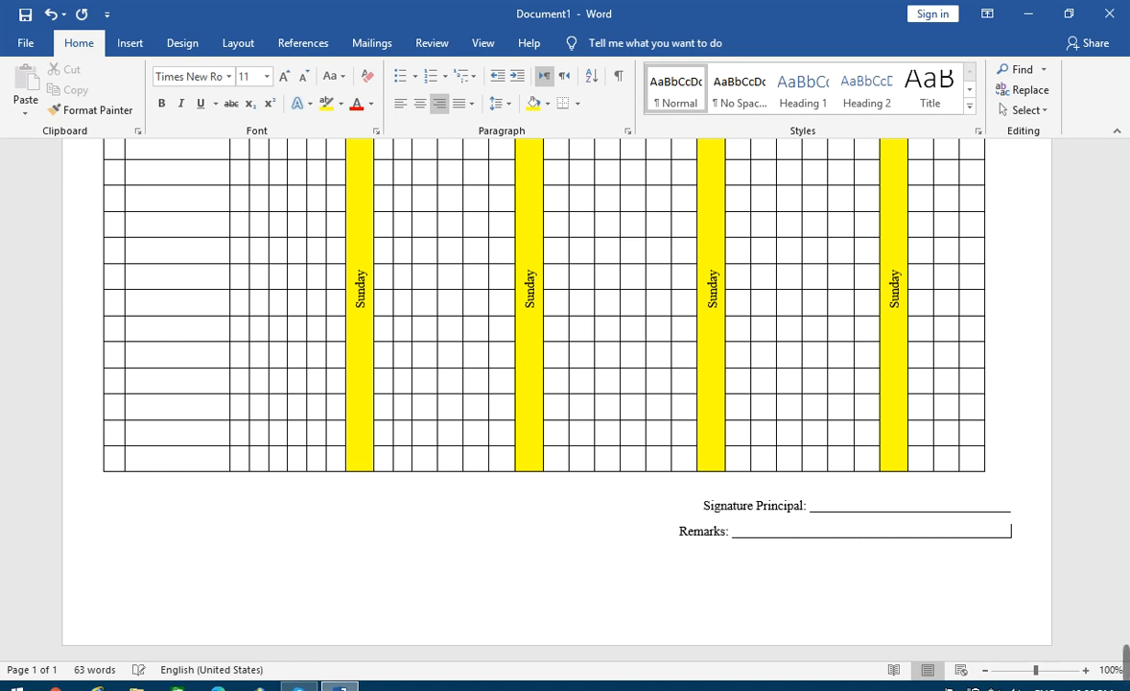
type("_______________________________________________________")
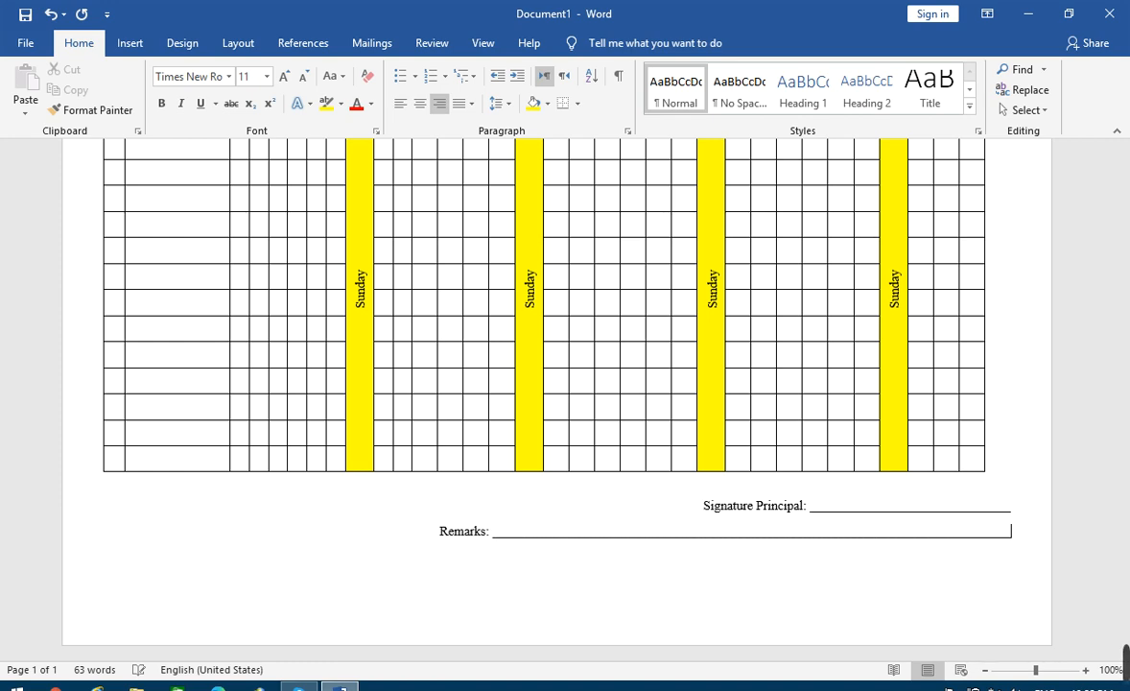
type("__________")
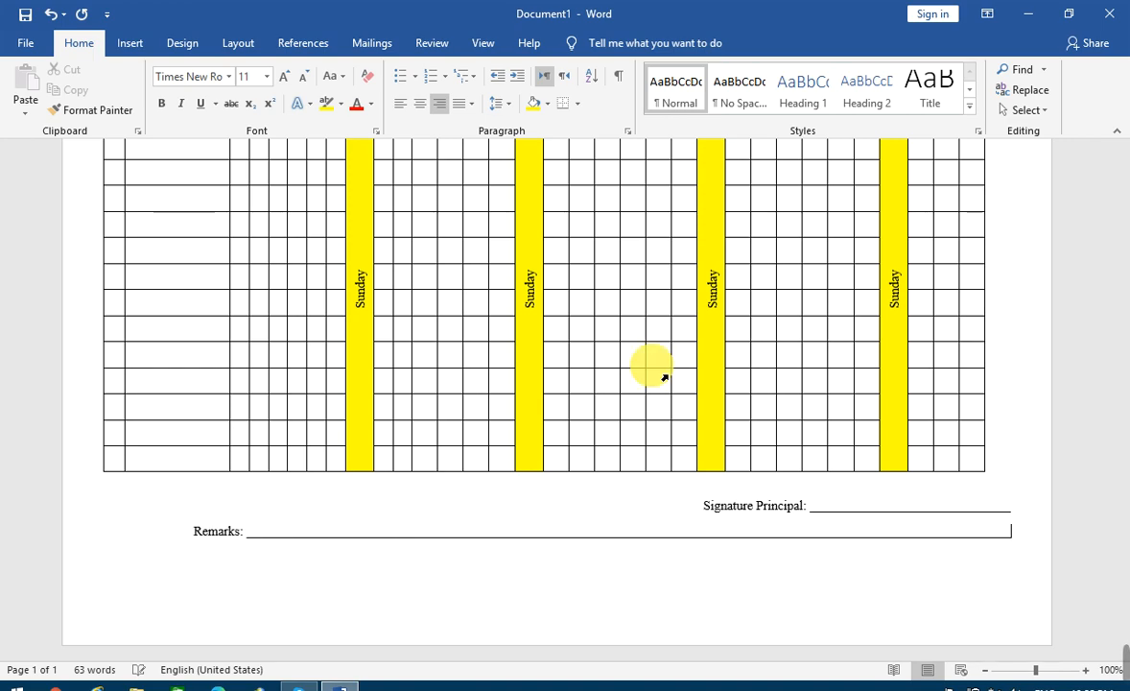
Apply a 3 pt thick-and-thin box page border to the whole document
scroll(662, 374, "up", 5)
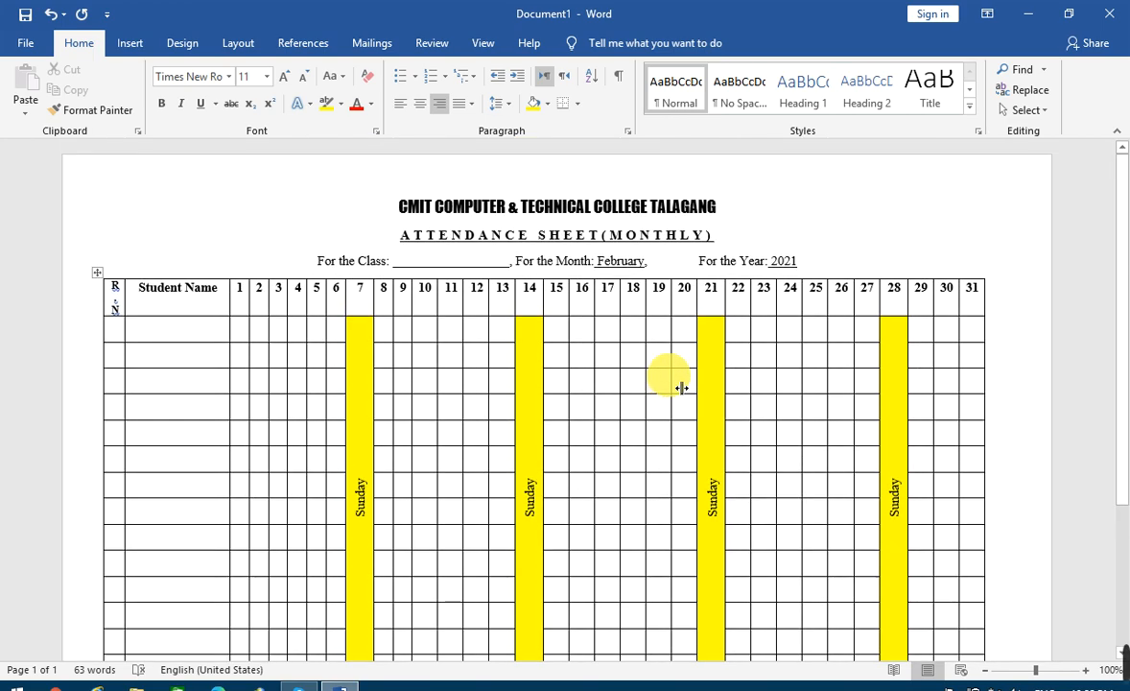
scroll(681, 387, "down", 1)
scroll(681, 387, "up", 1)
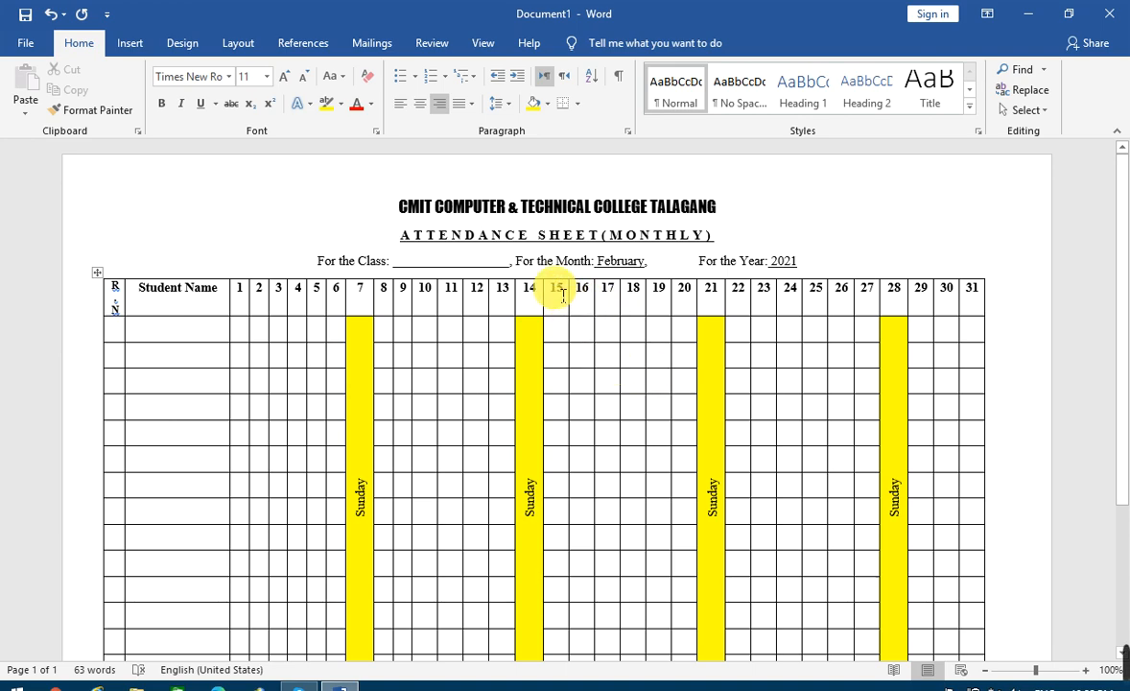
scroll(598, 315, "down", 5)
scroll(604, 324, "up", 4)
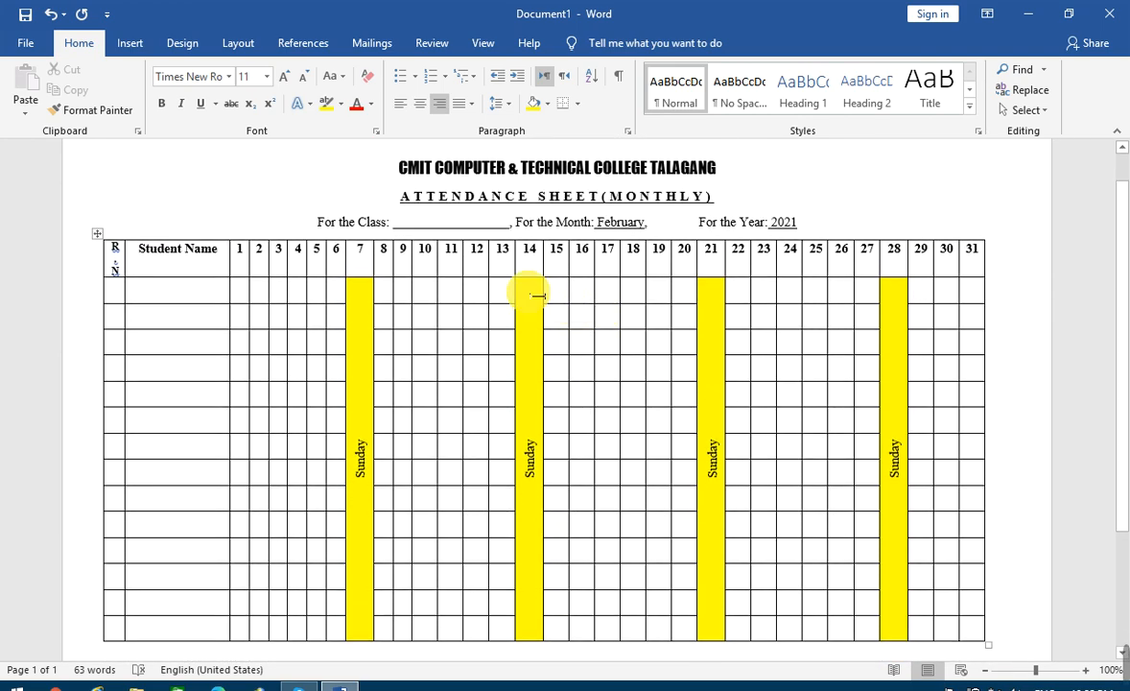
left_click(188, 51)
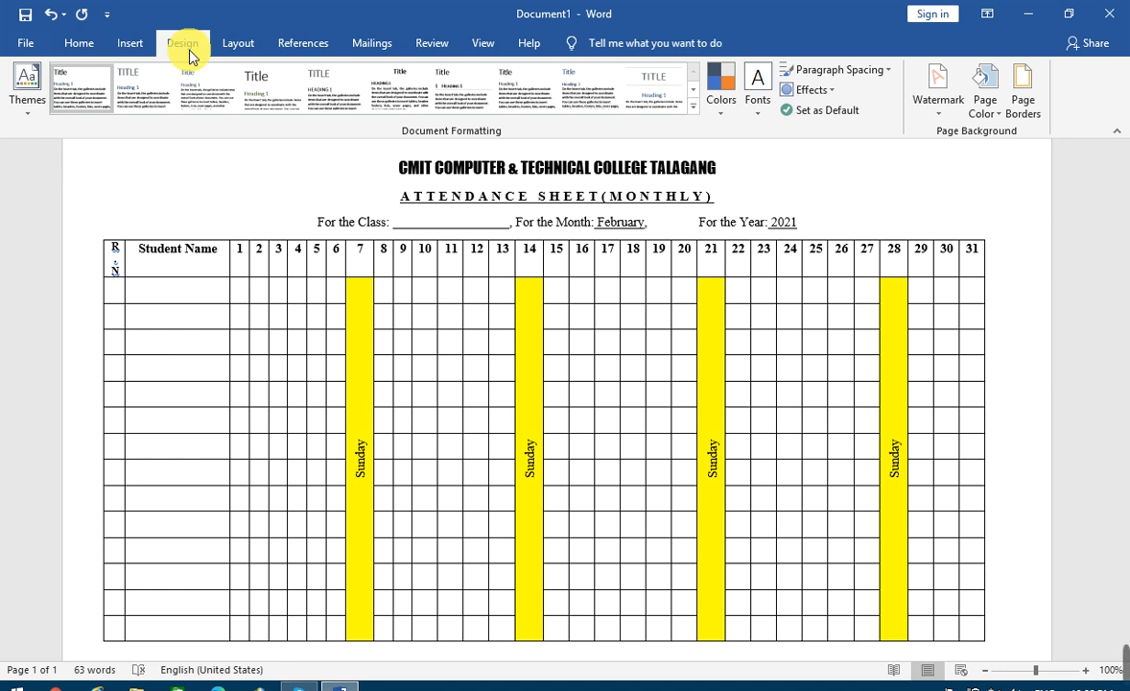
left_click(1024, 113)
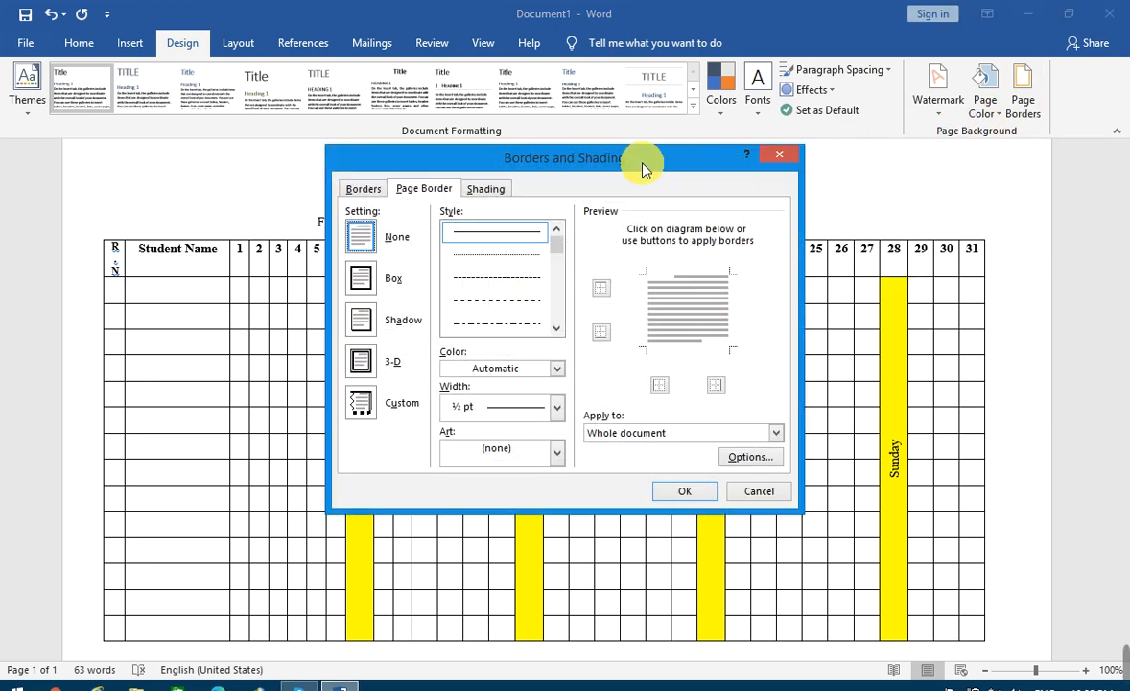
left_click_drag(550, 170, 558, 150)
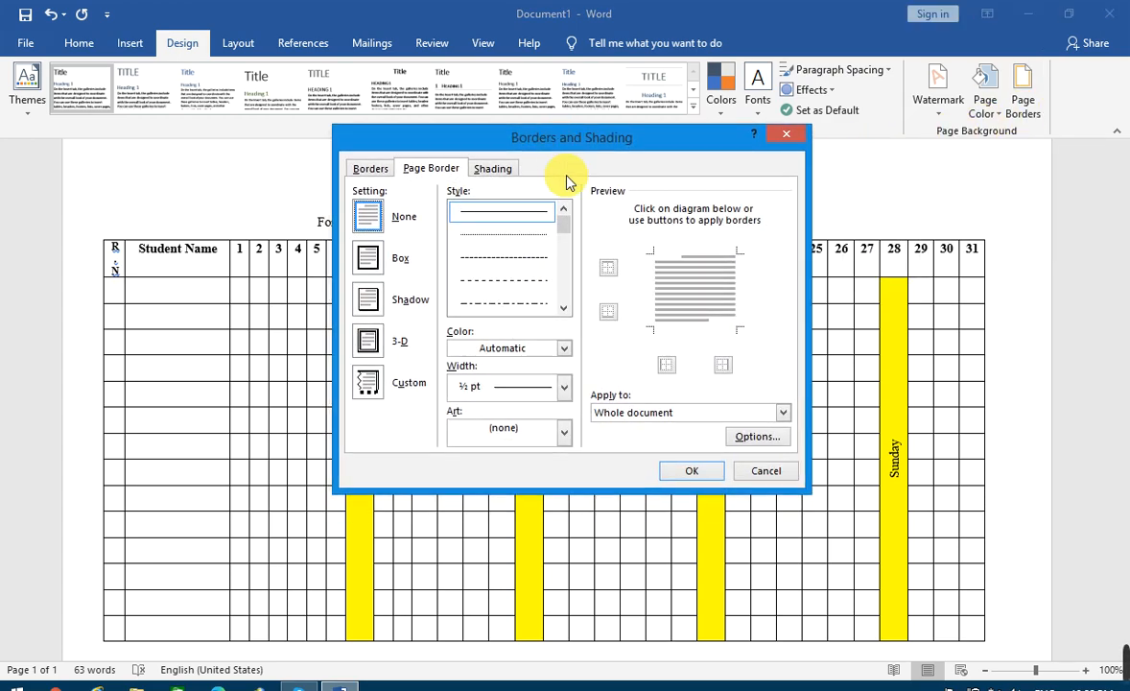
left_click(564, 309)
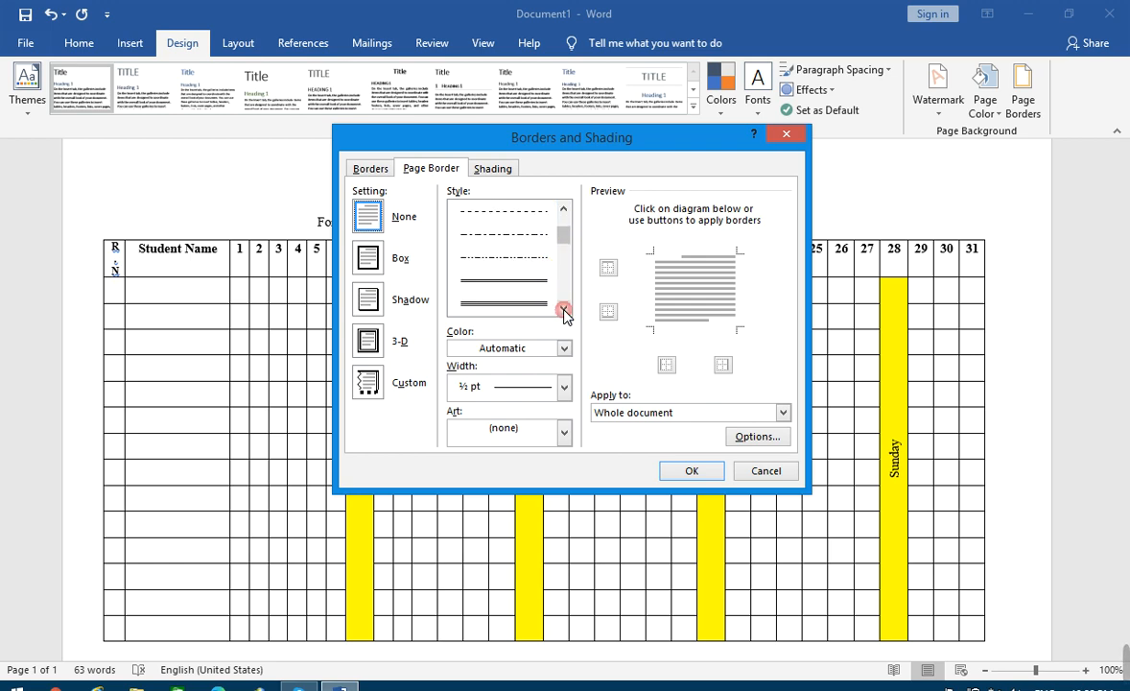
left_click(517, 273)
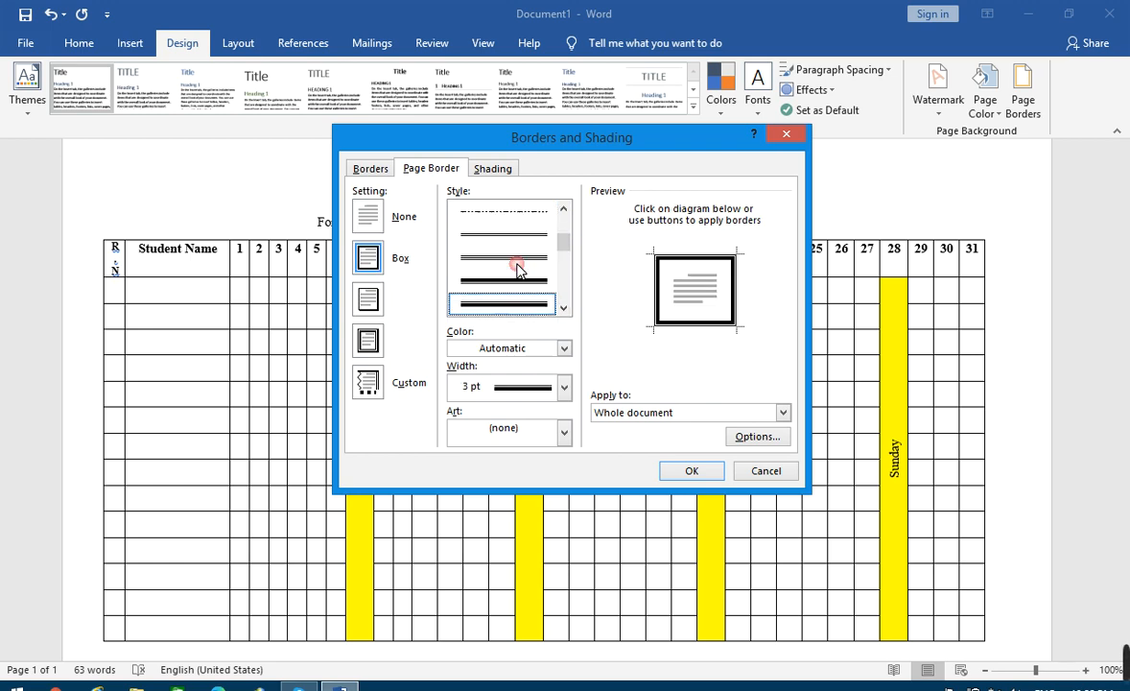
left_click(700, 471)
Fit the attendance table to the full width between the page margins with AutoFit Window
scroll(449, 268, "down", 2)
scroll(710, 453, "down", 2)
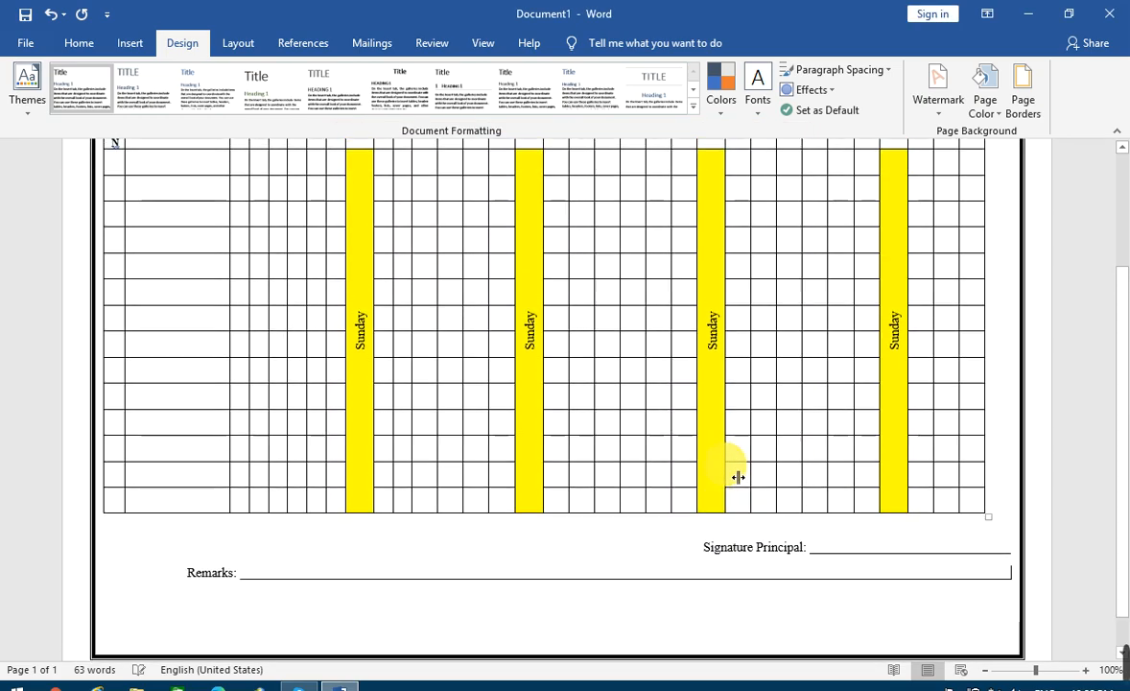
scroll(737, 474, "up", 5)
scroll(729, 408, "down", 1)
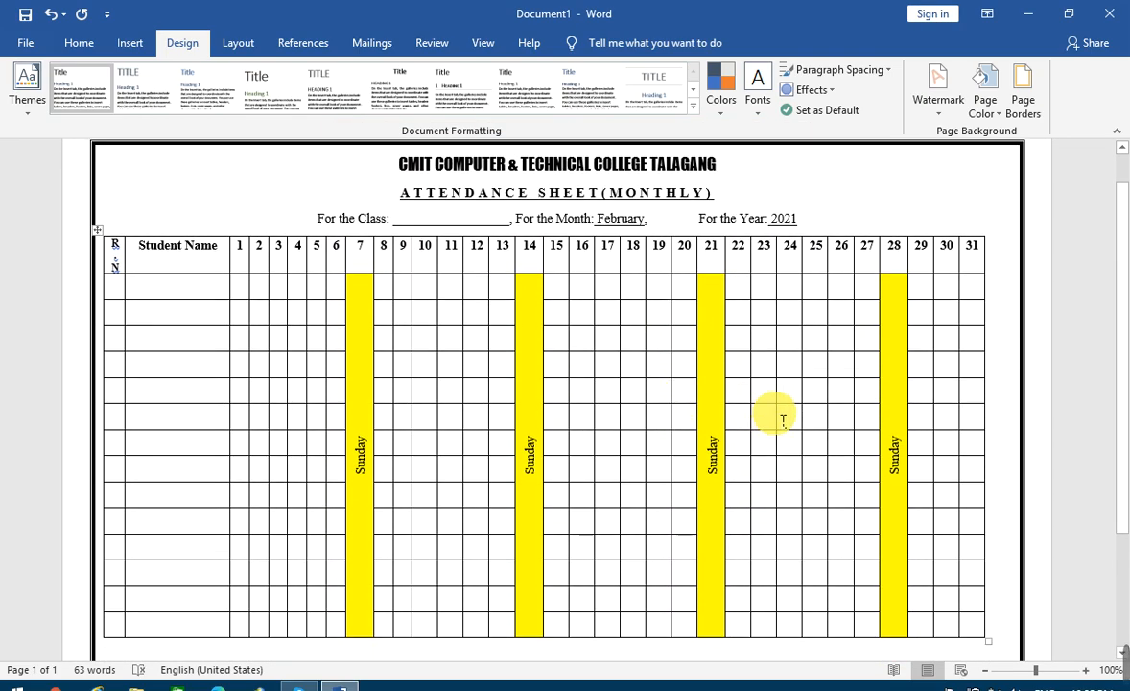
scroll(820, 392, "down", 1)
scroll(817, 394, "down", 1)
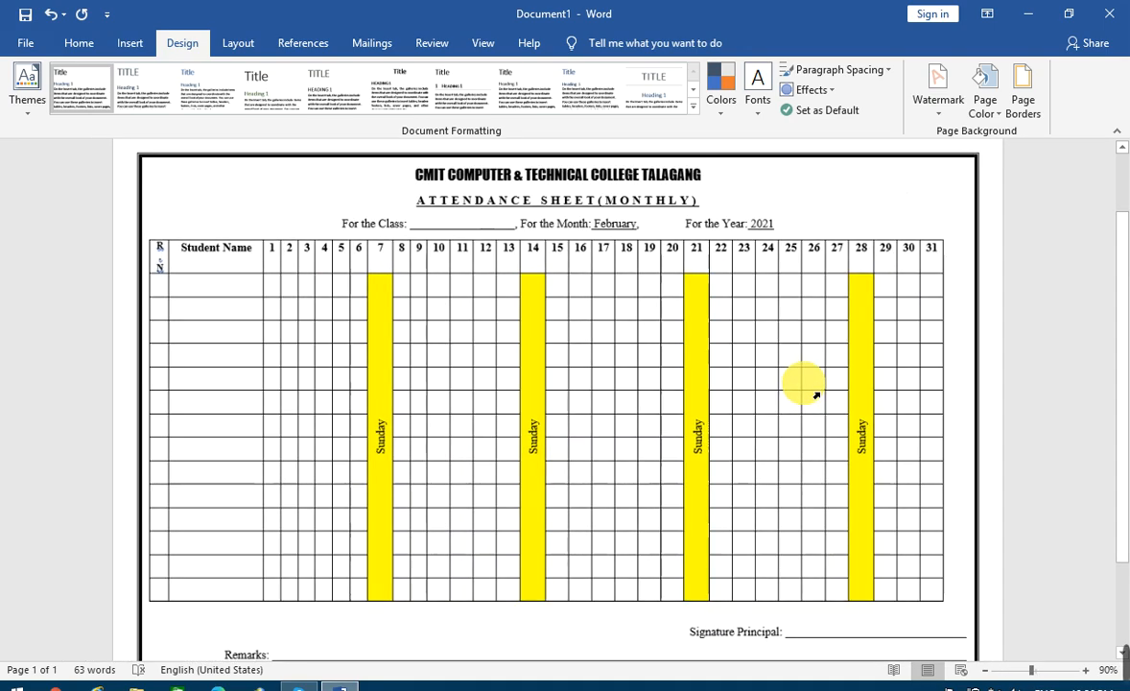
left_click(792, 381)
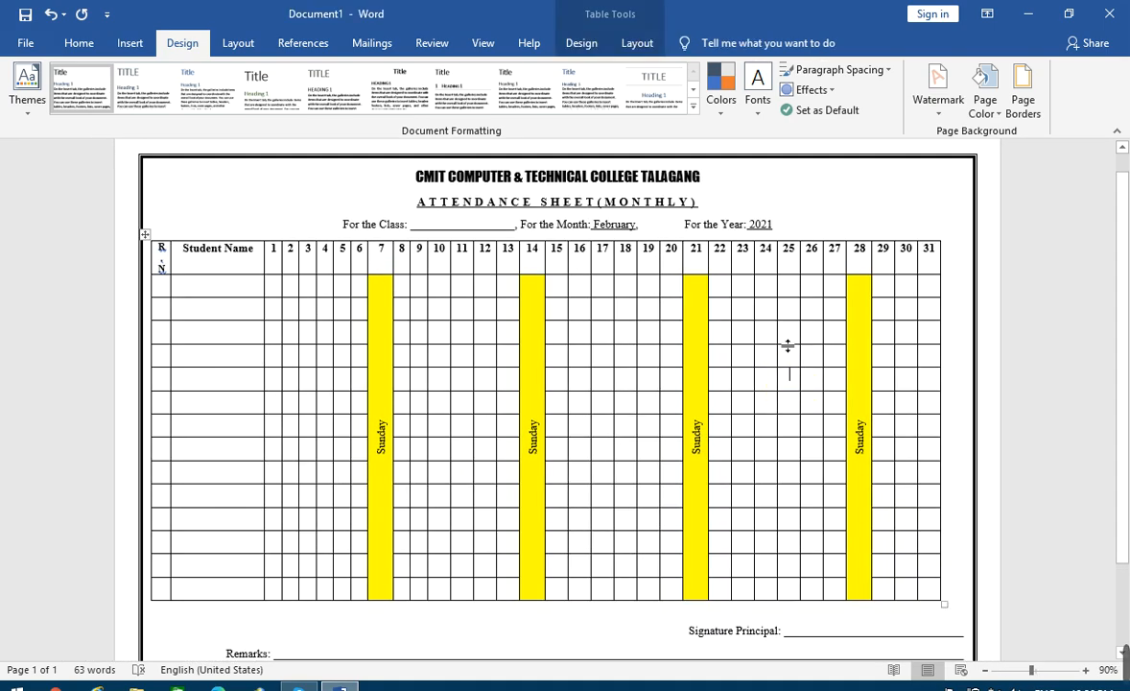
left_click(635, 44)
left_click(582, 43)
left_click(629, 41)
left_click(524, 101)
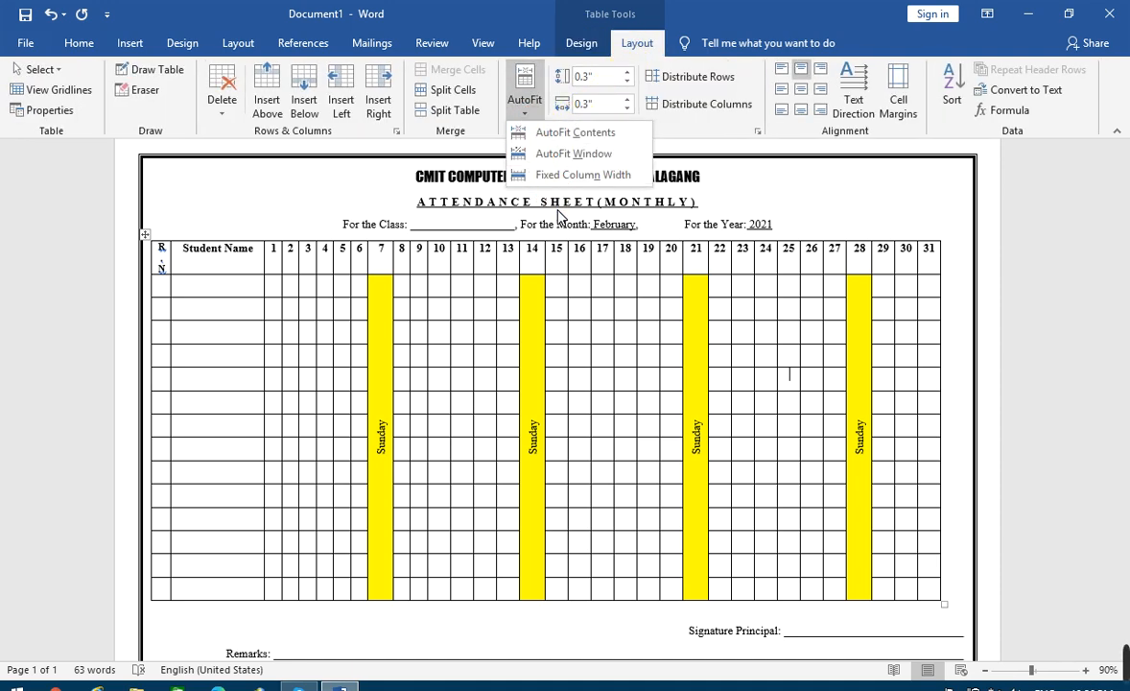
left_click(574, 154)
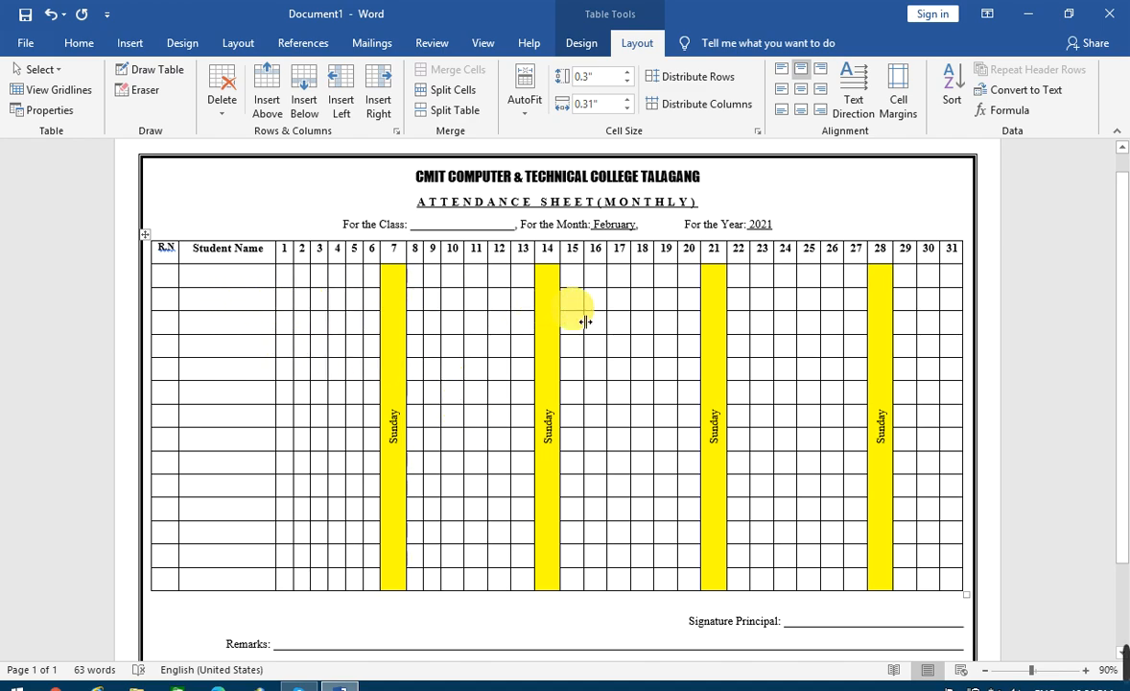
scroll(661, 494, "down", 2)
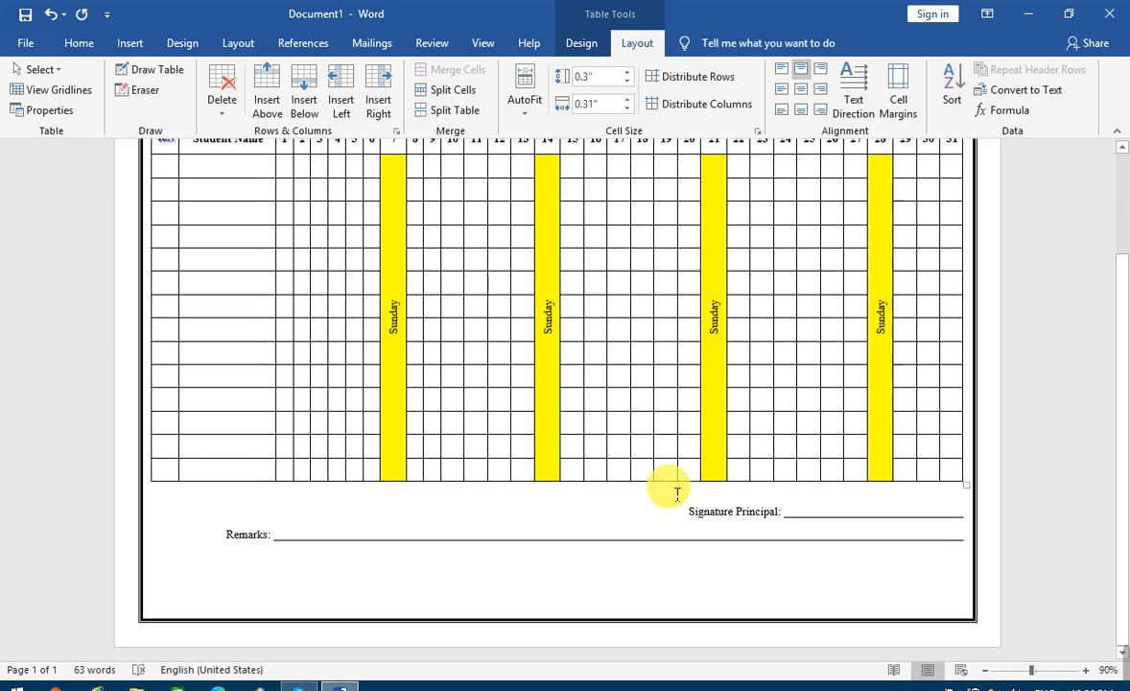
scroll(664, 487, "up", 3)
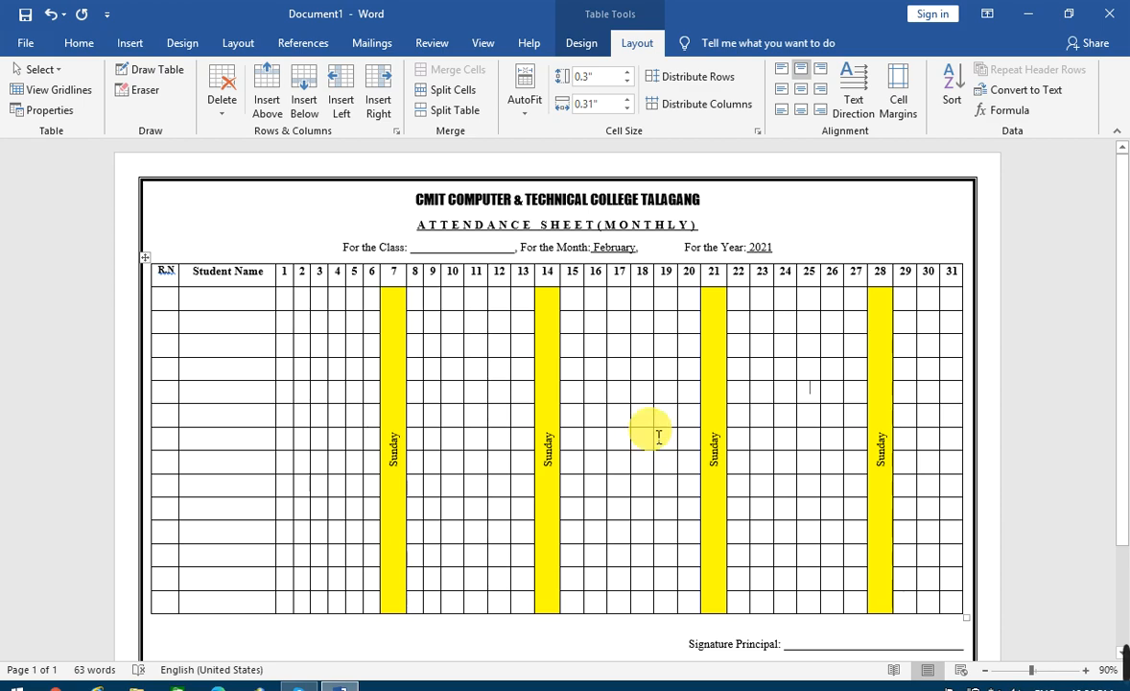
scroll(661, 442, "down", 1)
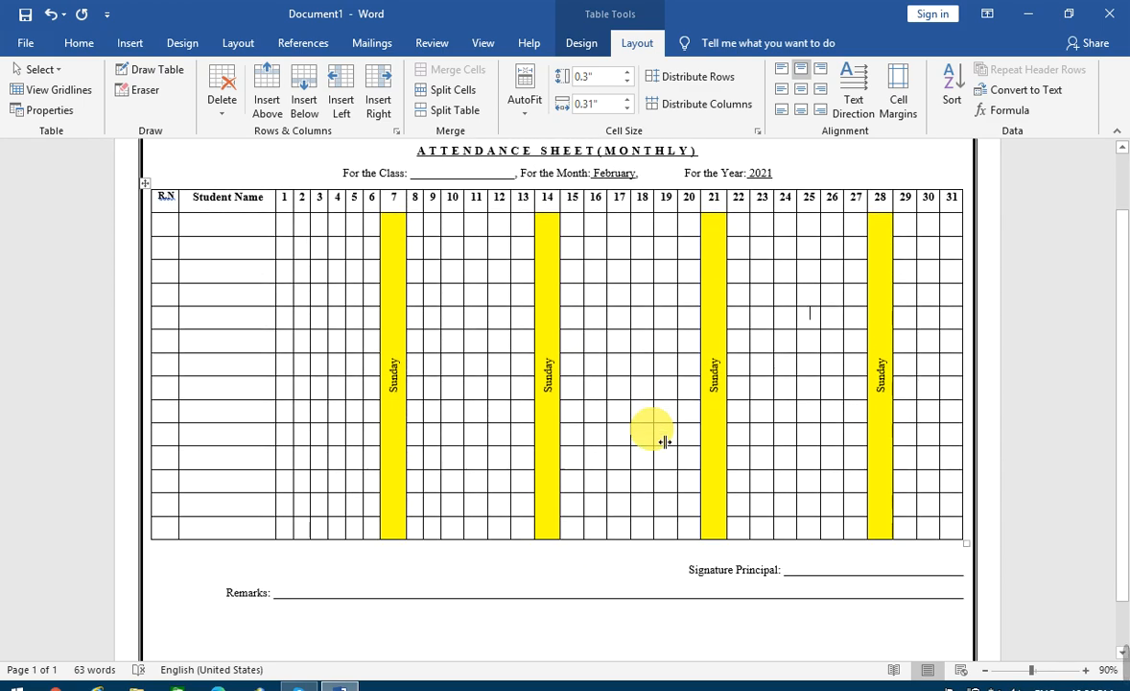
scroll(665, 441, "down", 1)
scroll(660, 437, "up", 1)
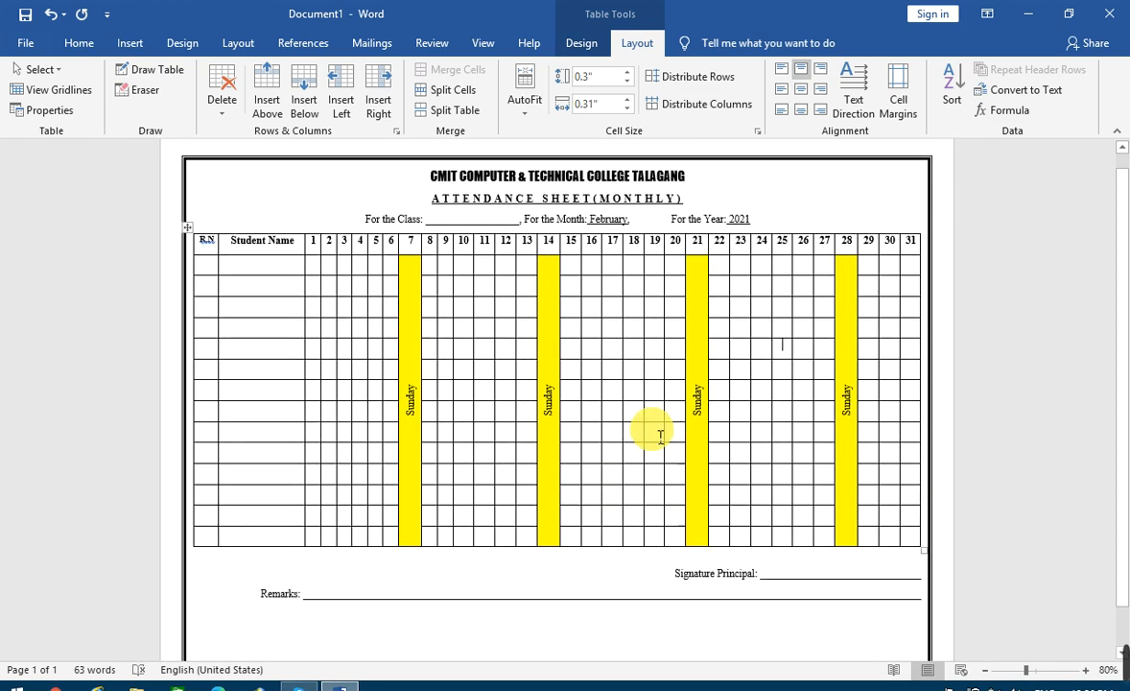
scroll(661, 437, "down", 1)
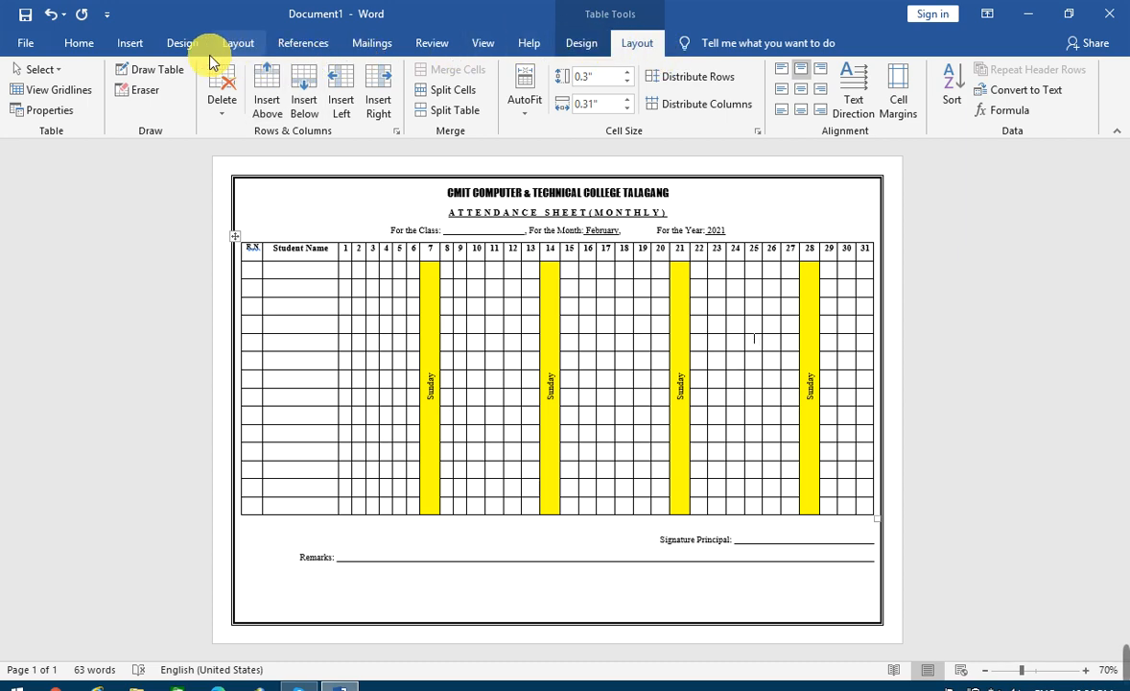
Set up a custom text watermark for the page reading "CMIT"
left_click(176, 48)
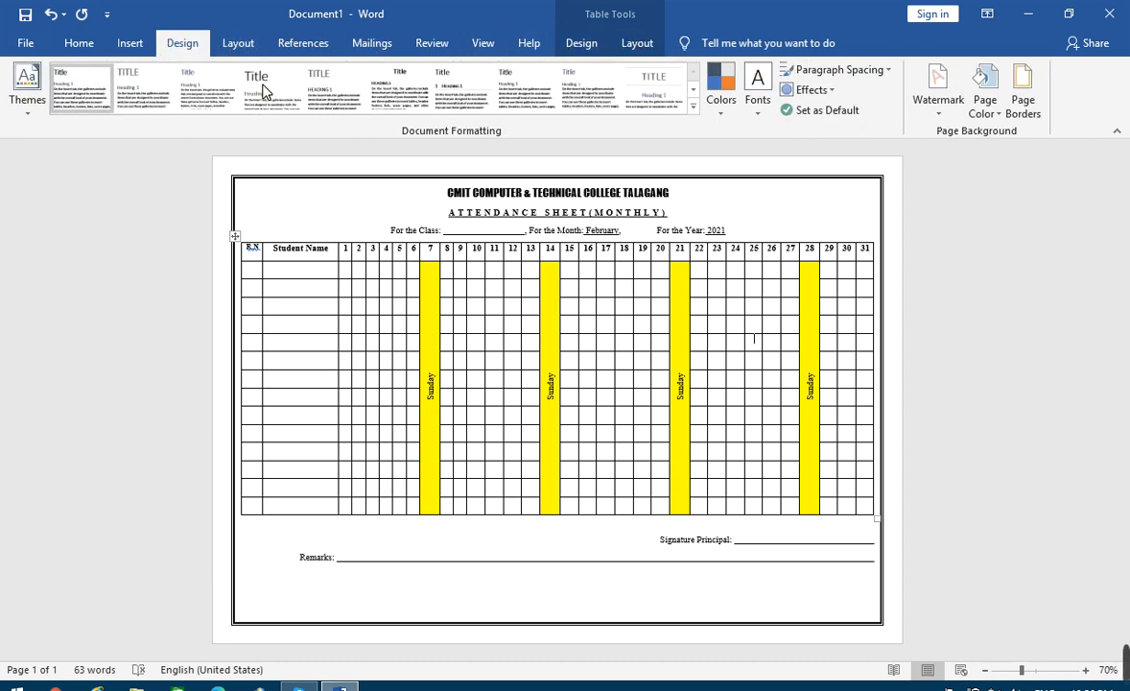
left_click(938, 102)
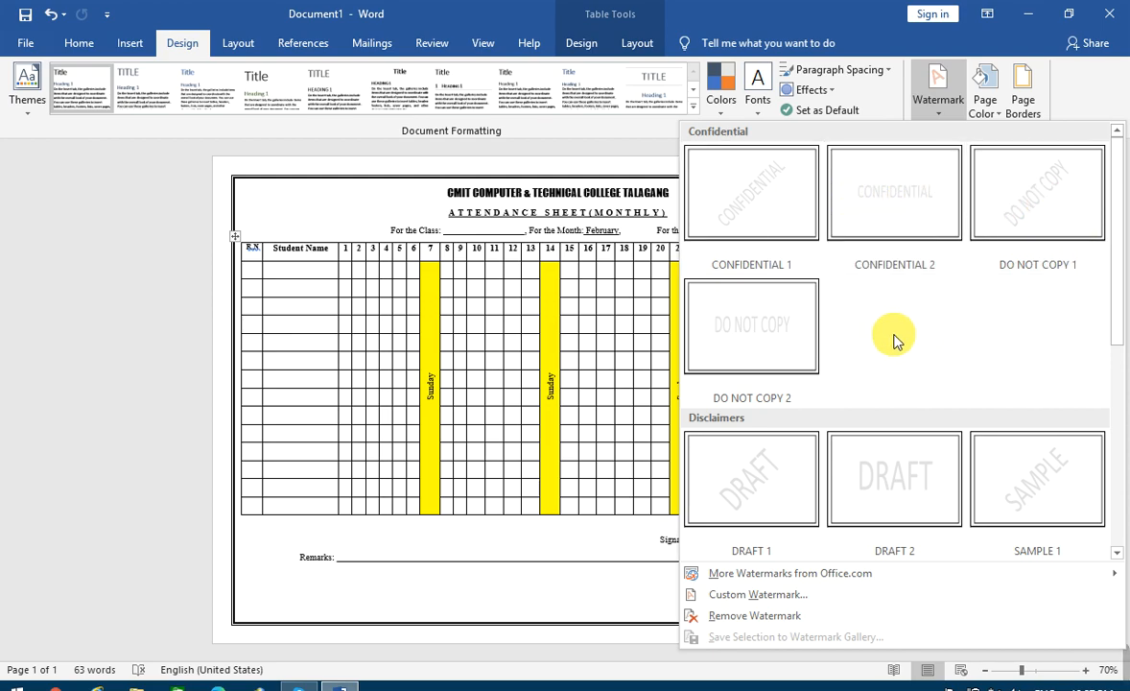
scroll(863, 432, "down", 3)
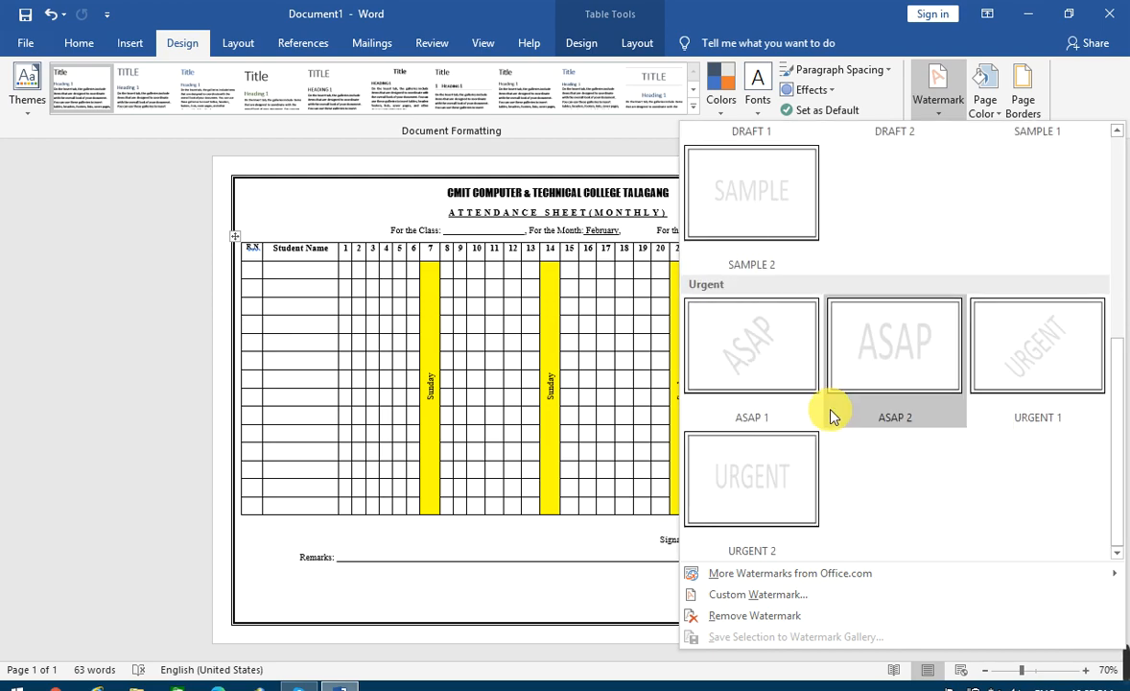
left_click(757, 595)
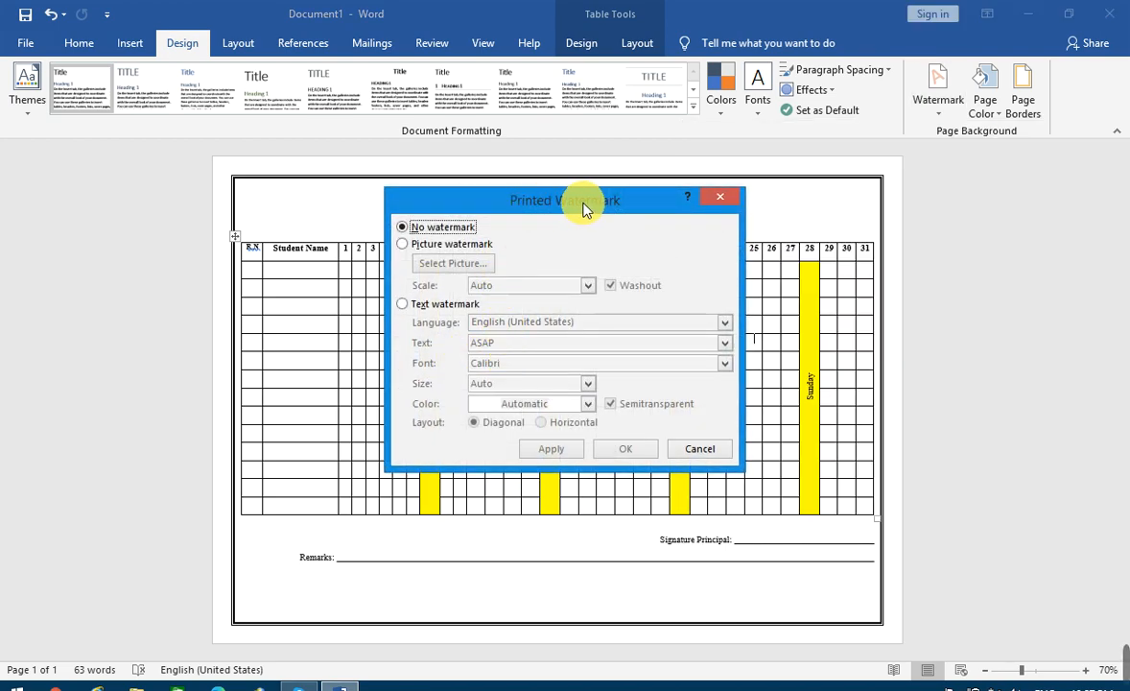
left_click_drag(585, 200, 583, 189)
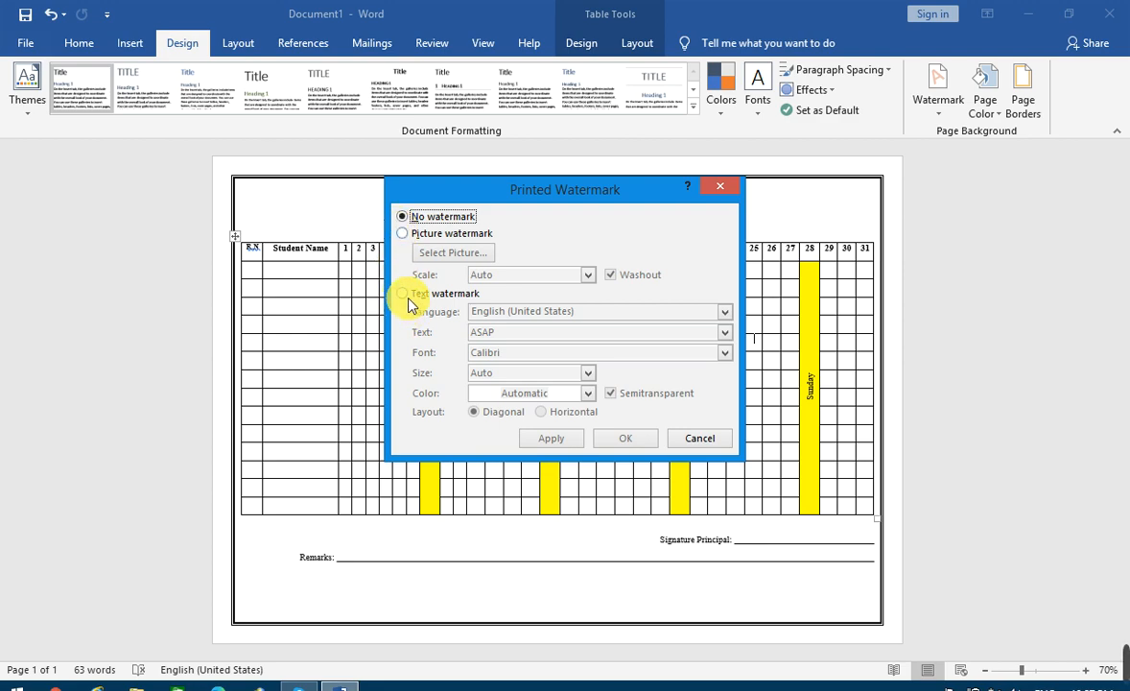
left_click(404, 234)
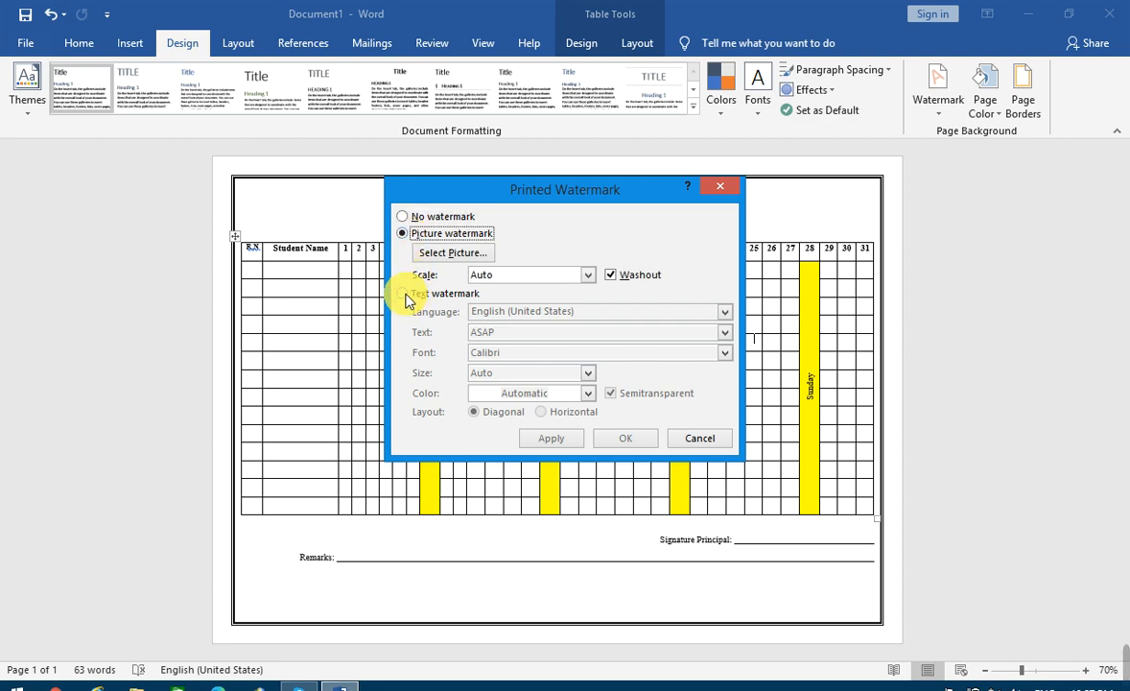
left_click(404, 293)
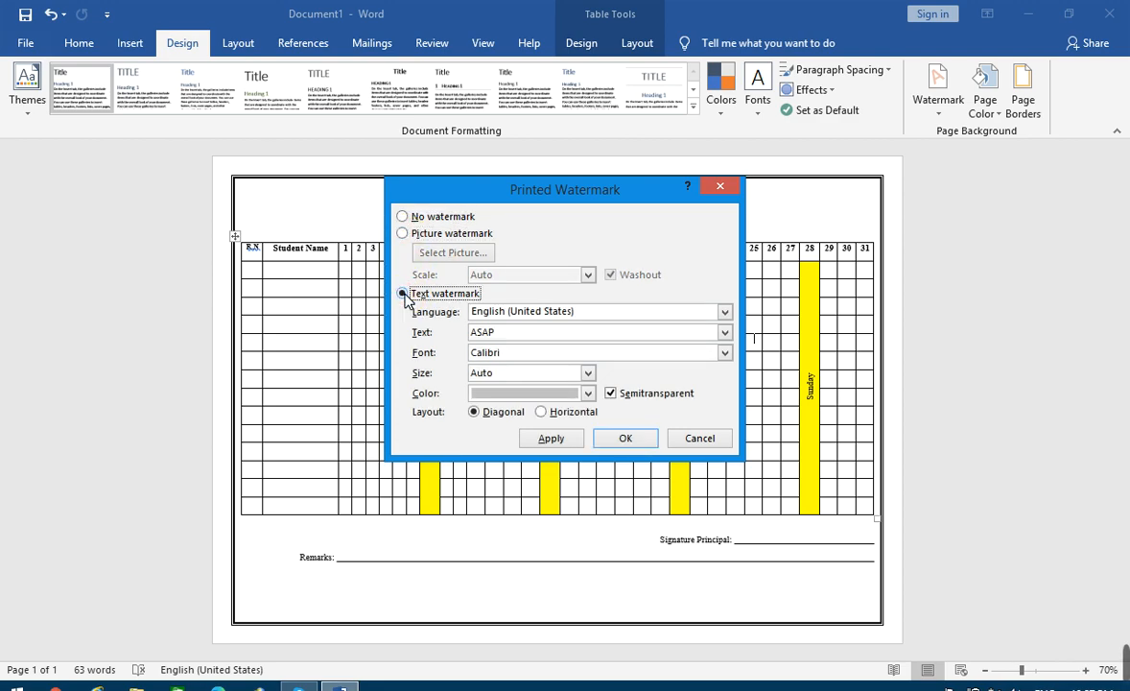
double_click(492, 334)
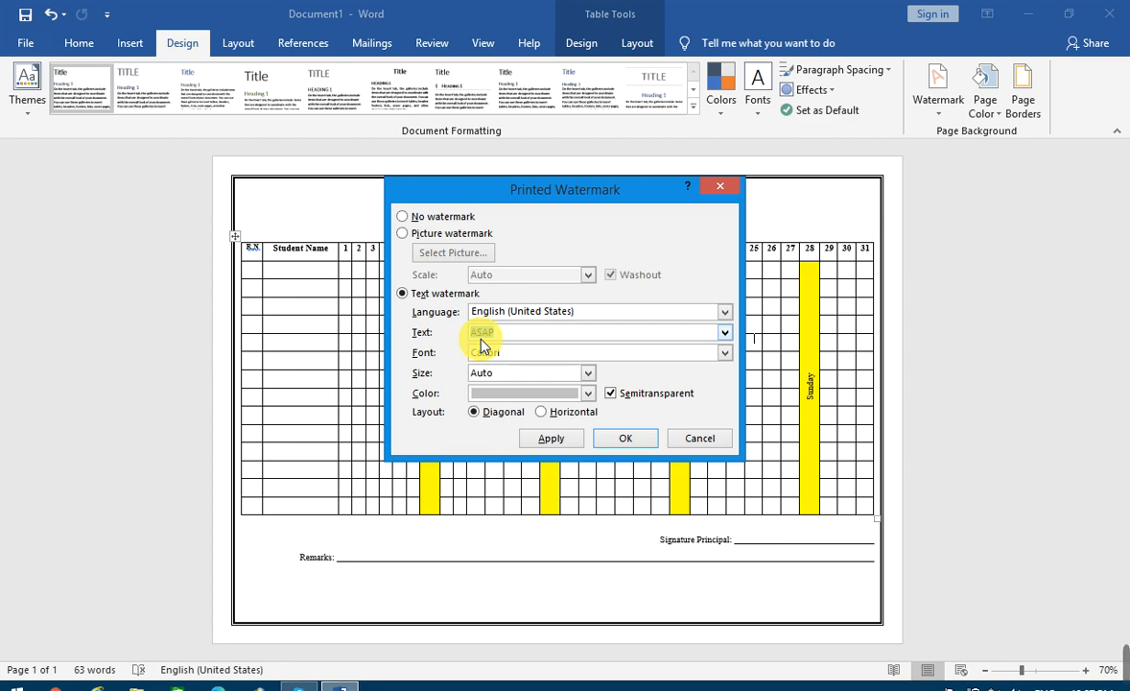
type("CMIT")
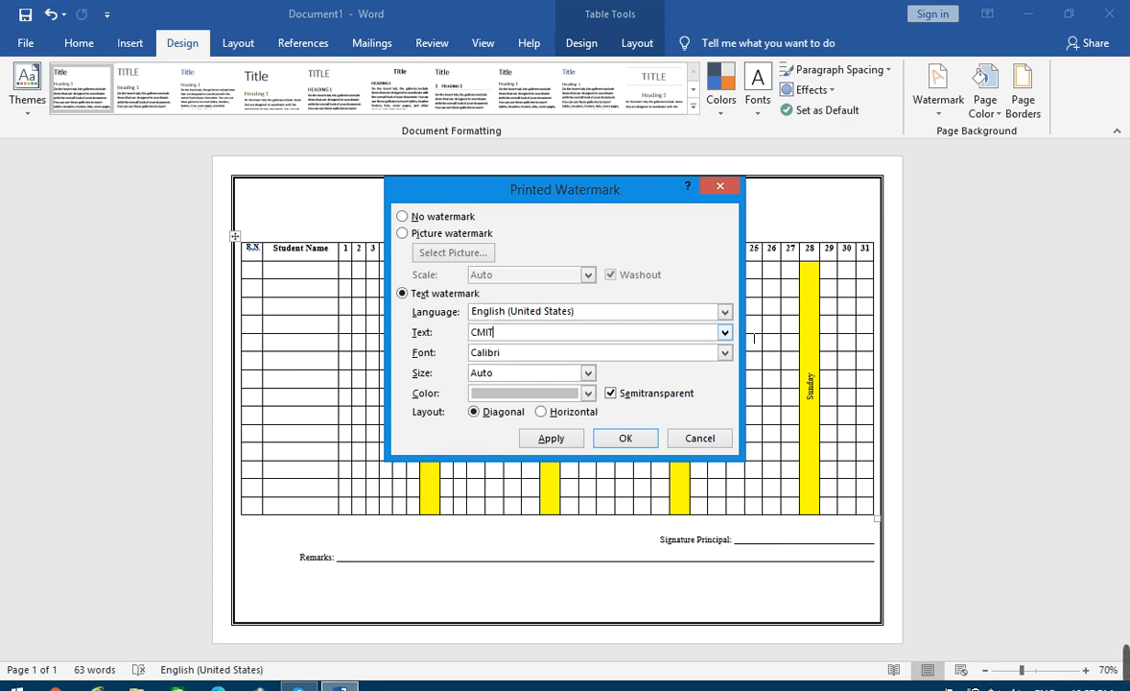
Colour the text watermark red and apply it to the page, keeping the semitransparent diagonal layout
left_click(516, 358)
left_click(587, 395)
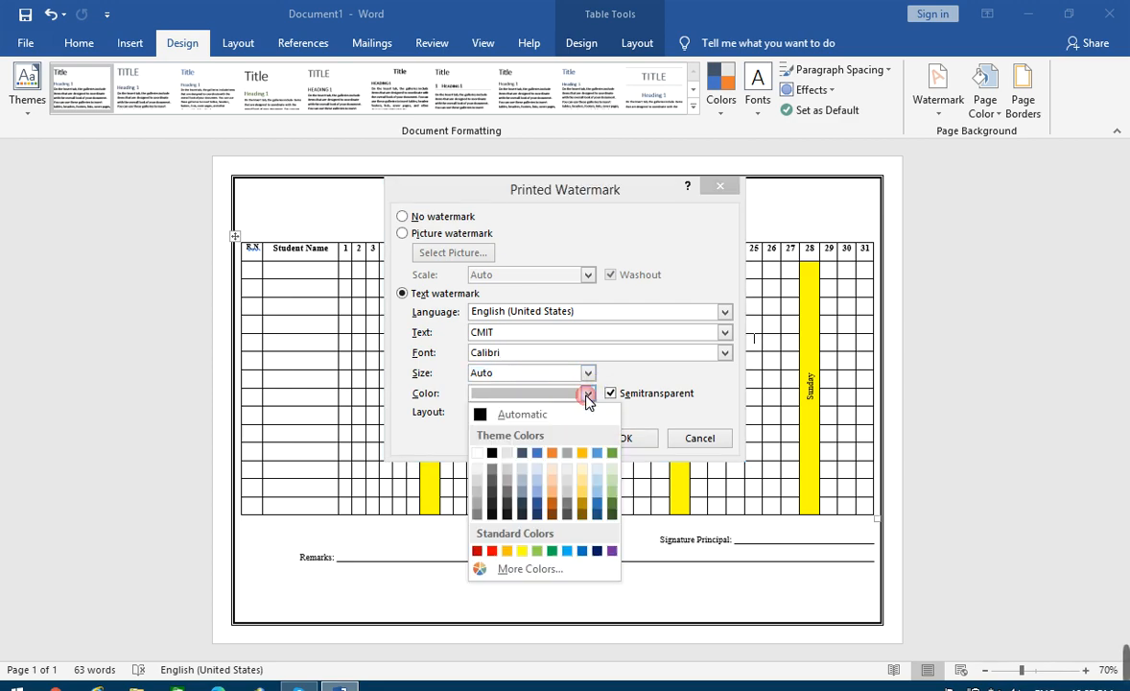
left_click(492, 550)
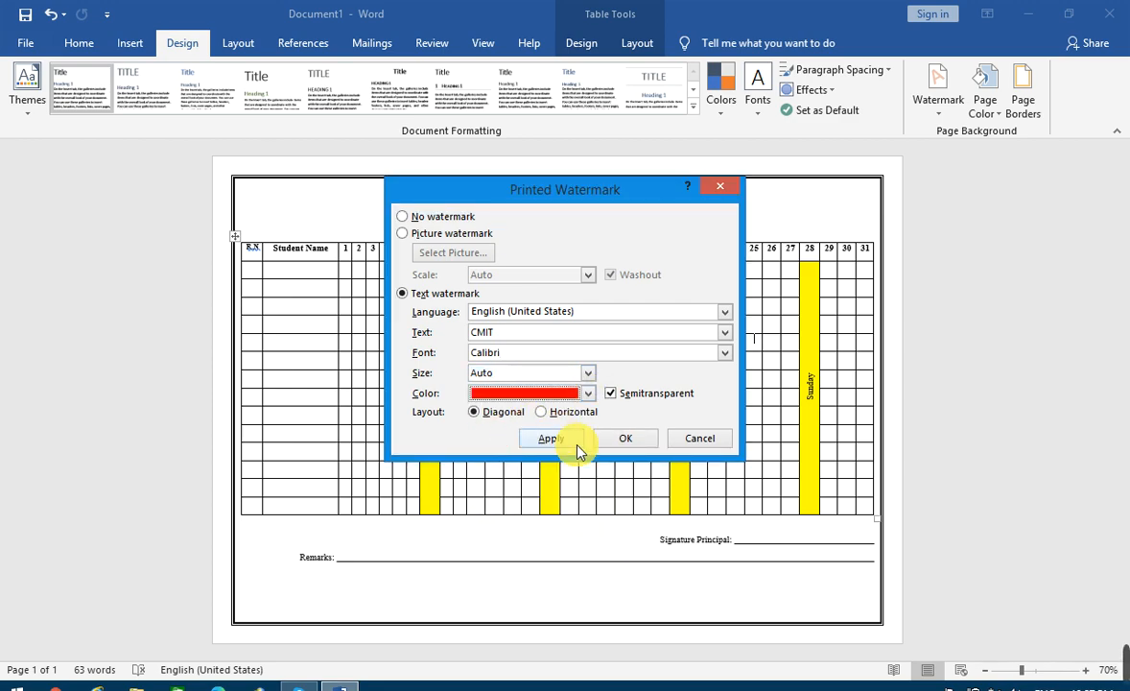
left_click(575, 439)
left_click(699, 438)
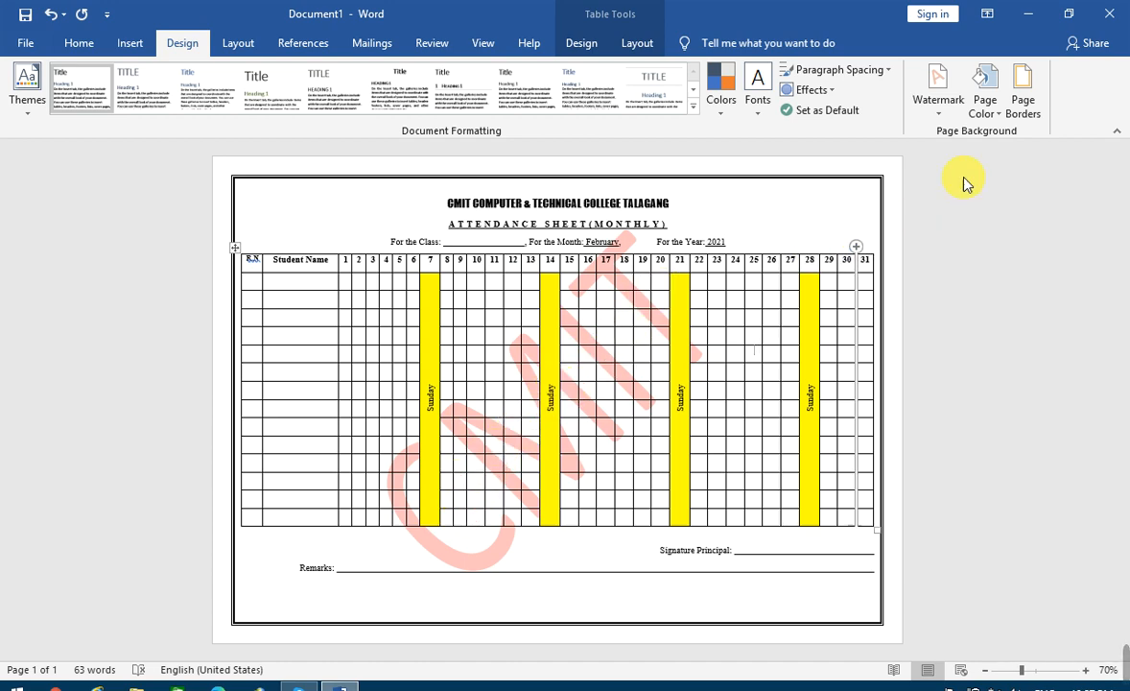
Switch the custom watermark from text to picture and choose to work offline for selecting the image
left_click(935, 99)
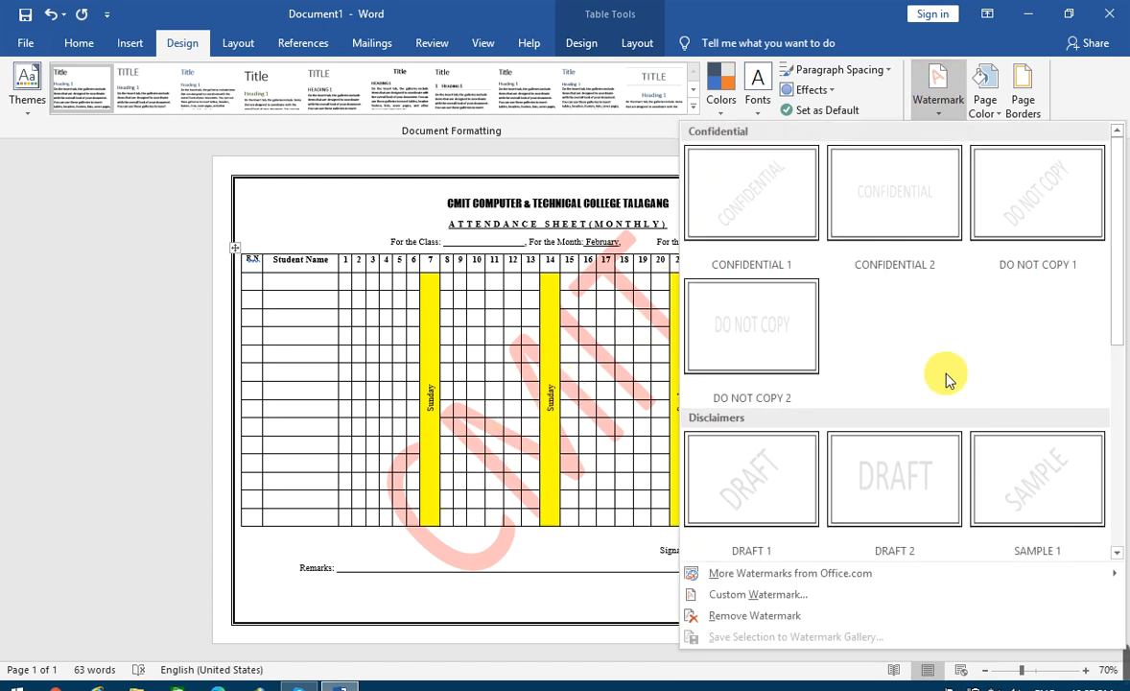
left_click(767, 595)
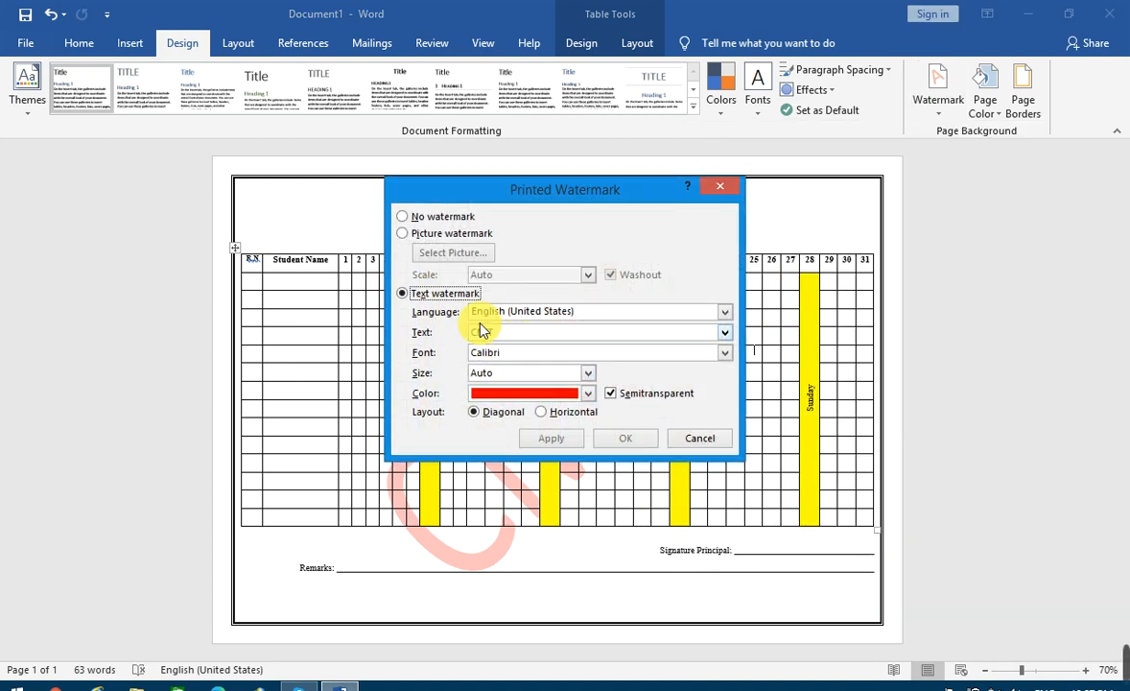
left_click(403, 233)
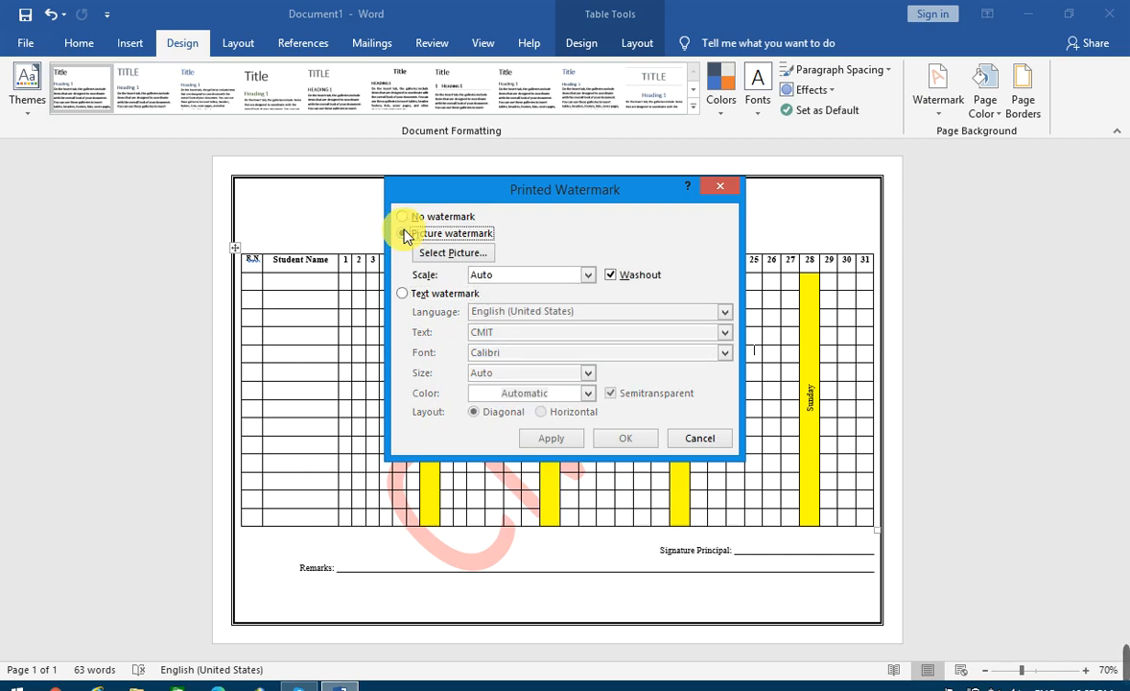
left_click(454, 254)
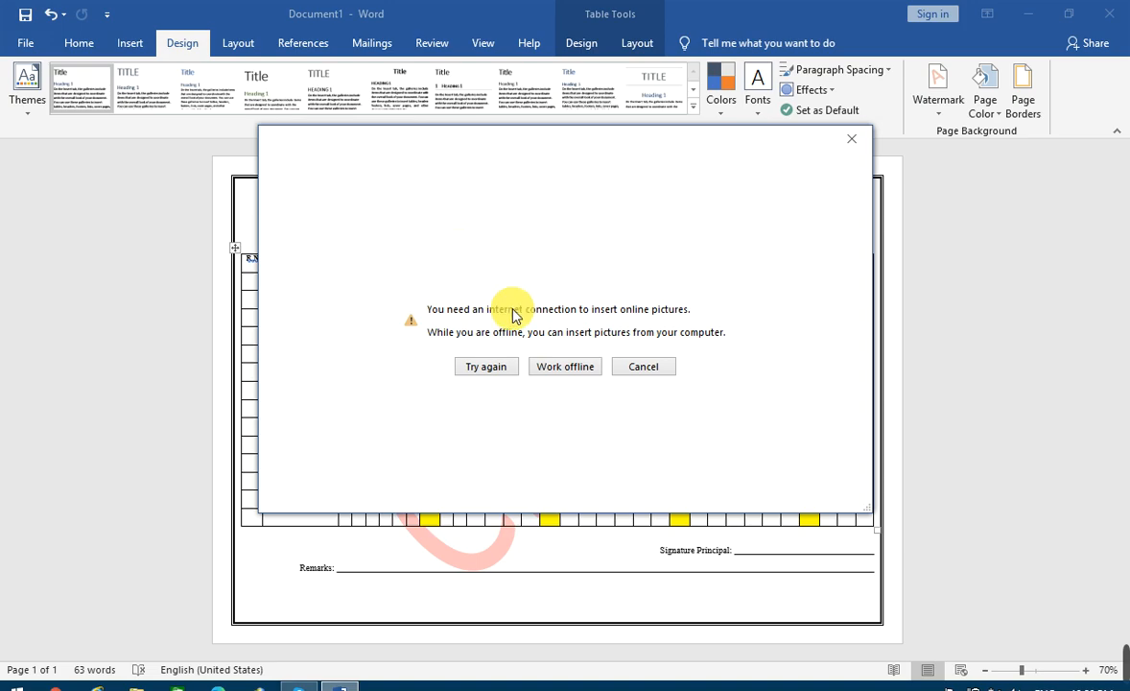
left_click(574, 370)
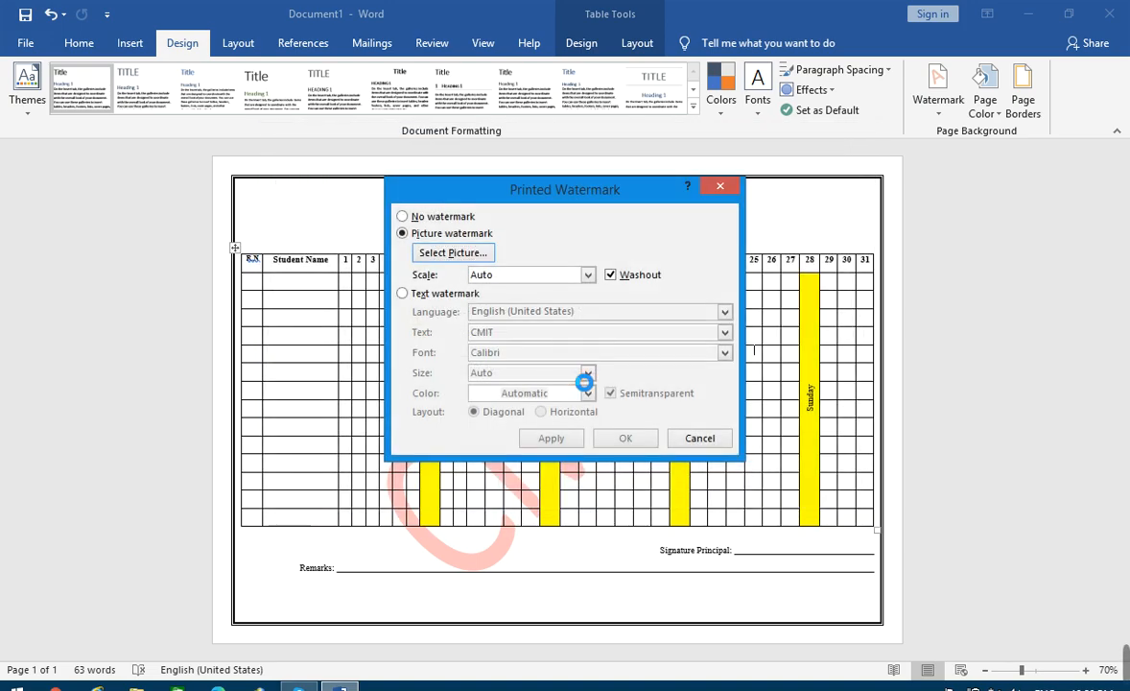
Select the image "cmit page dp" from the Desktop as the picture watermark and apply it with automatic scale and washout
left_click(439, 253)
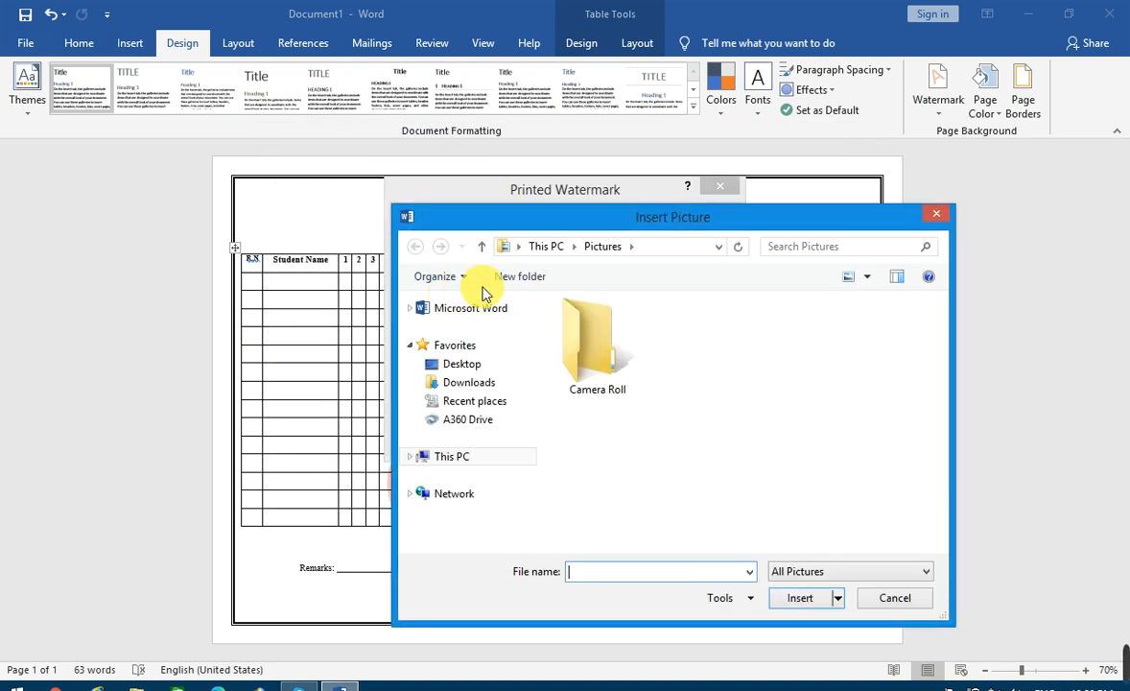
scroll(518, 384, "up", 2)
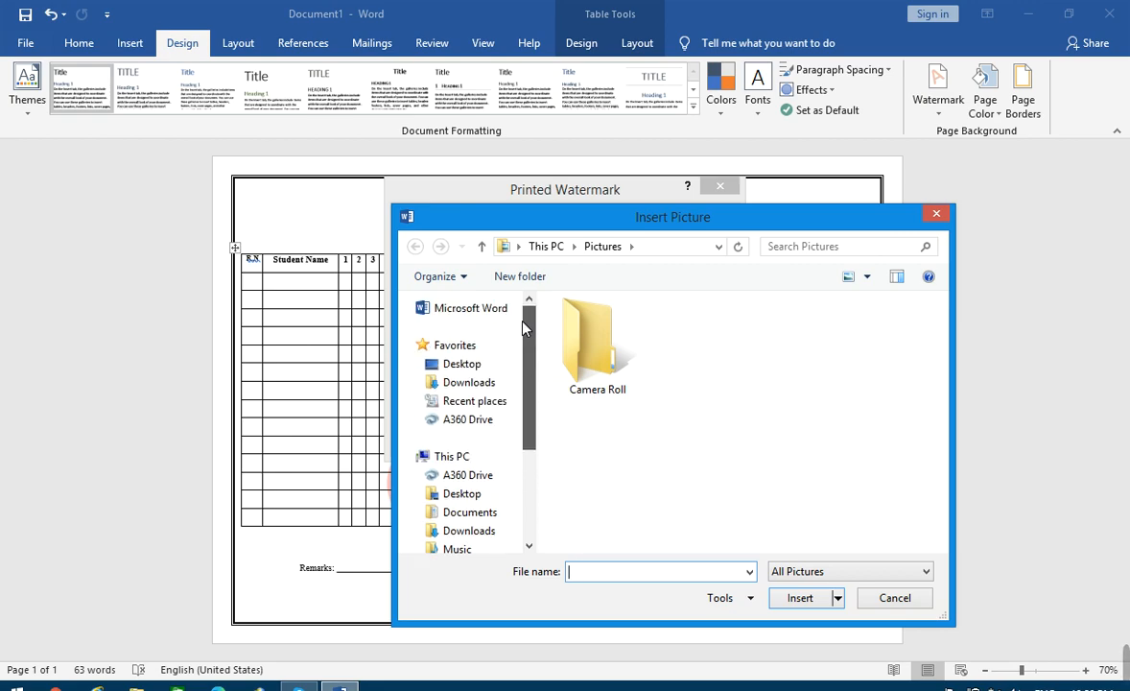
left_click(465, 364)
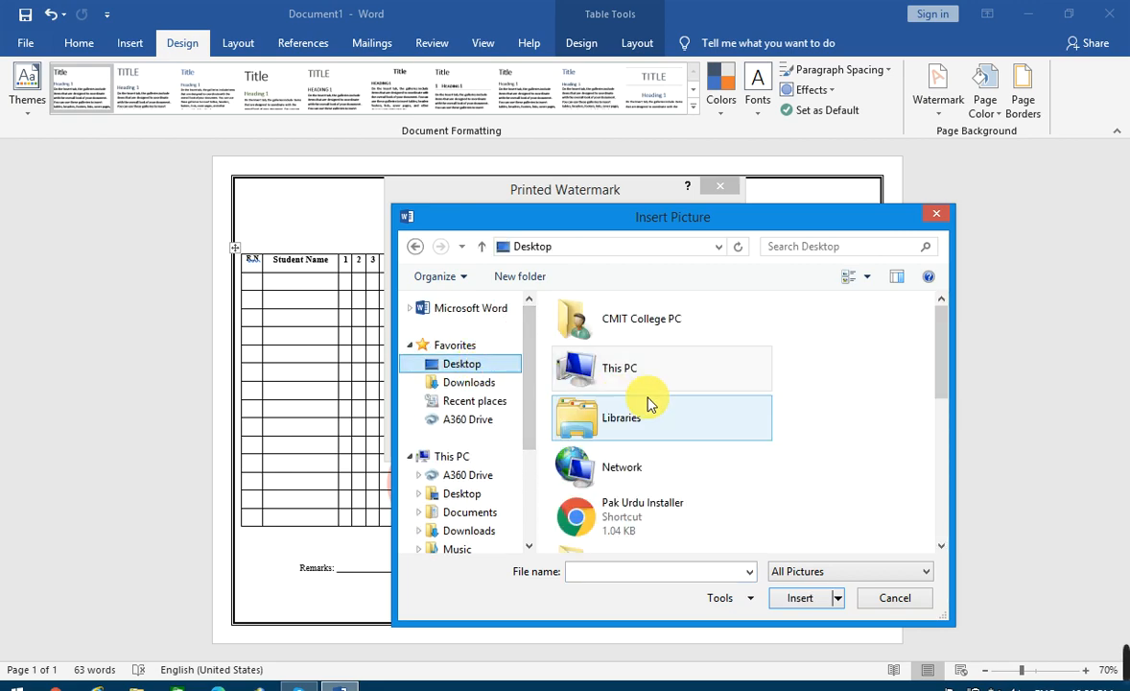
left_click_drag(939, 345, 941, 490)
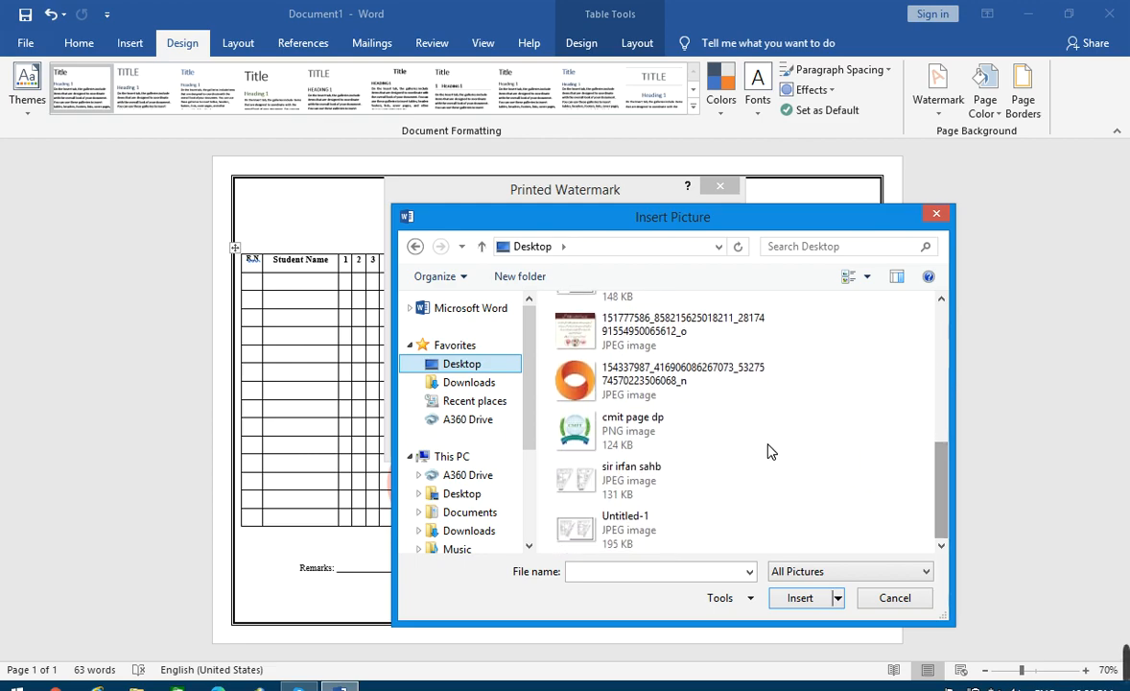
left_click(679, 439)
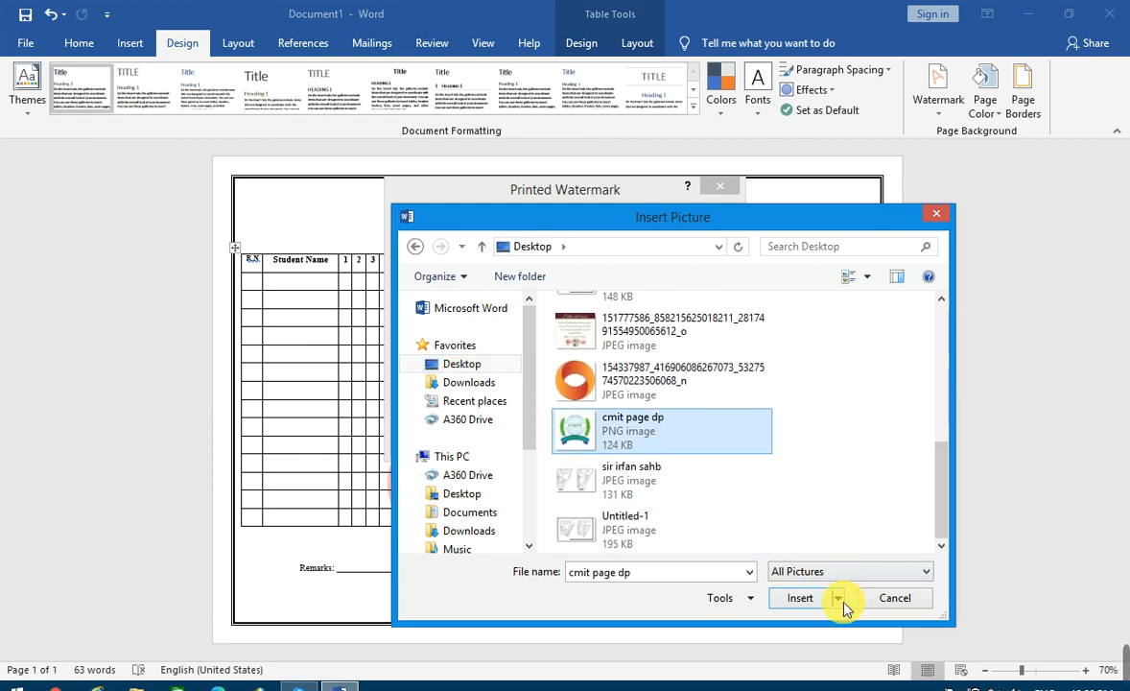
left_click(805, 604)
left_click(552, 443)
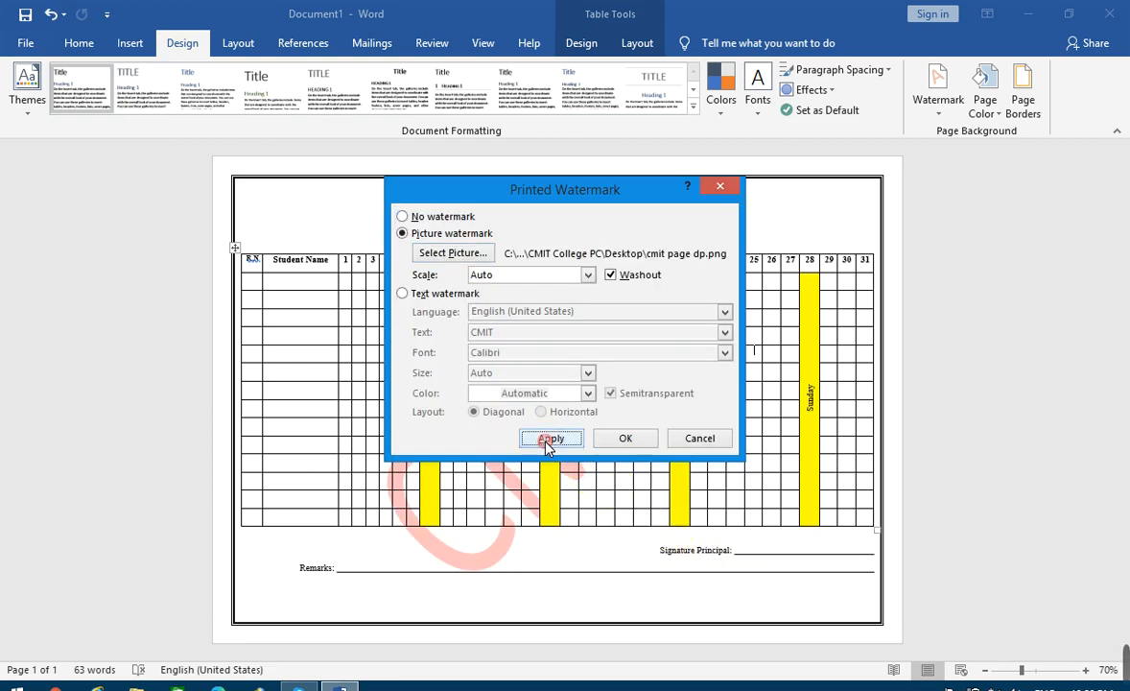
left_click(576, 441)
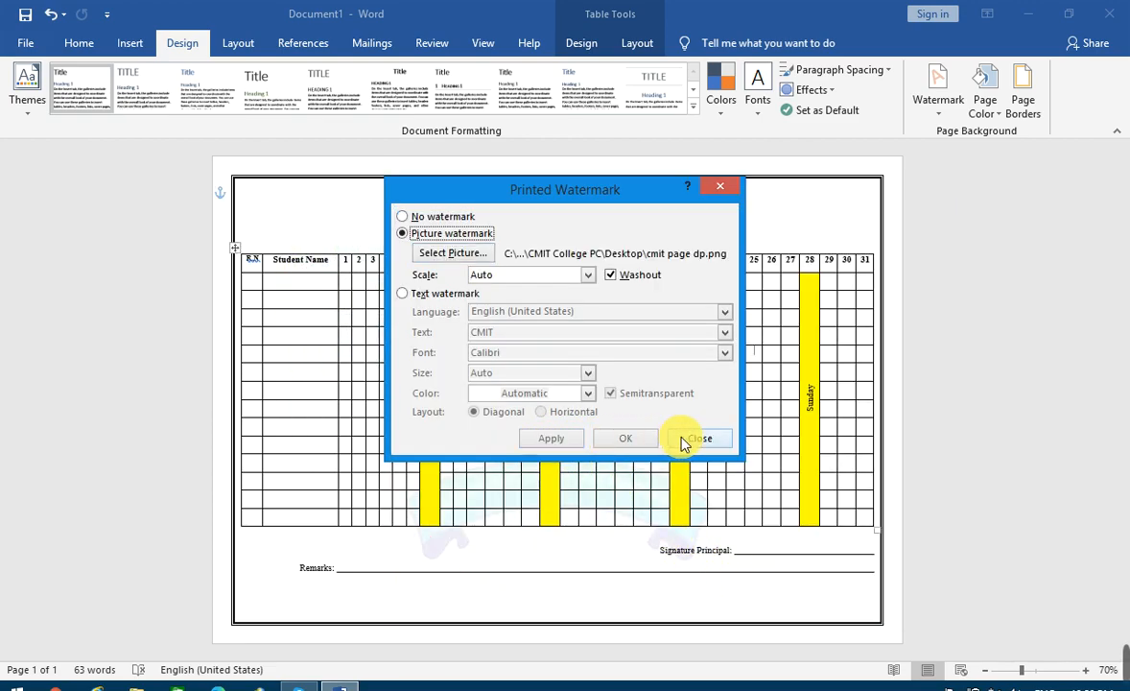
Close the watermark settings and examine the washed-out logo behind the attendance table, from close up and at full-page view
left_click(700, 440)
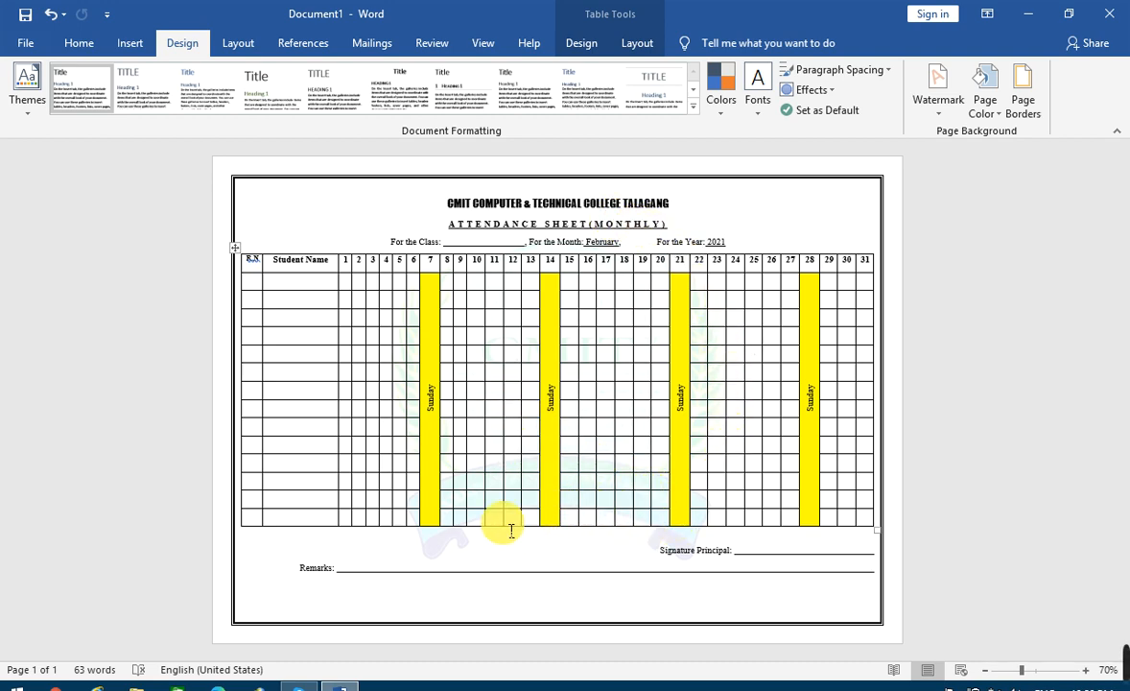
scroll(467, 555, "up", 2)
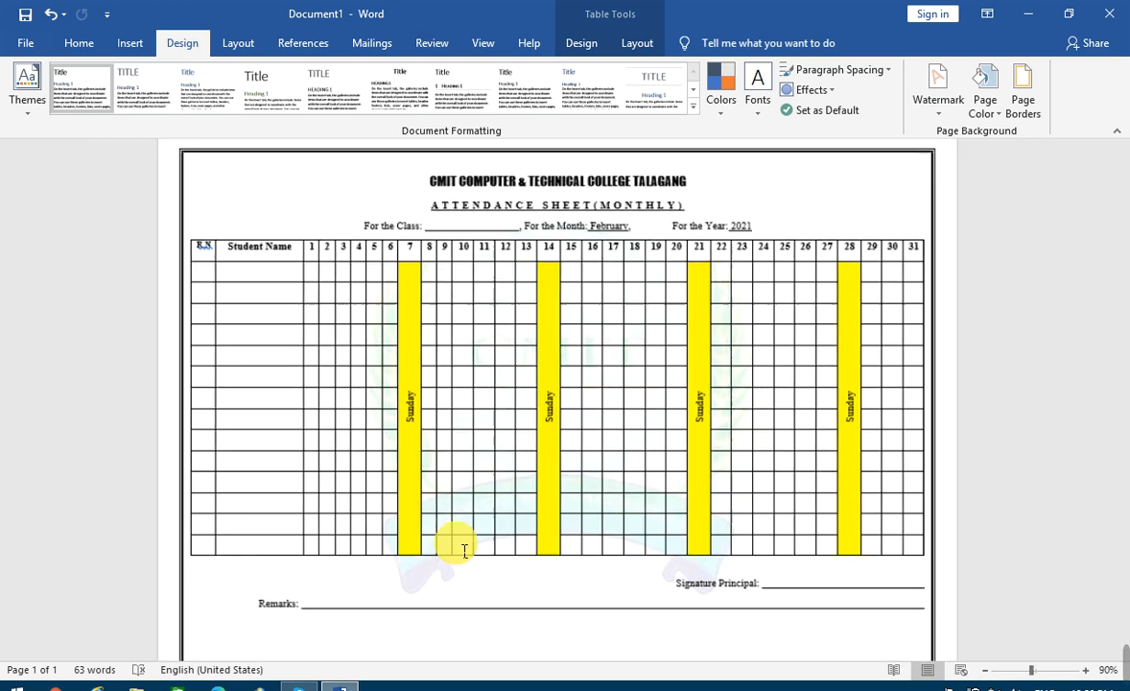
scroll(468, 553, "up", 5)
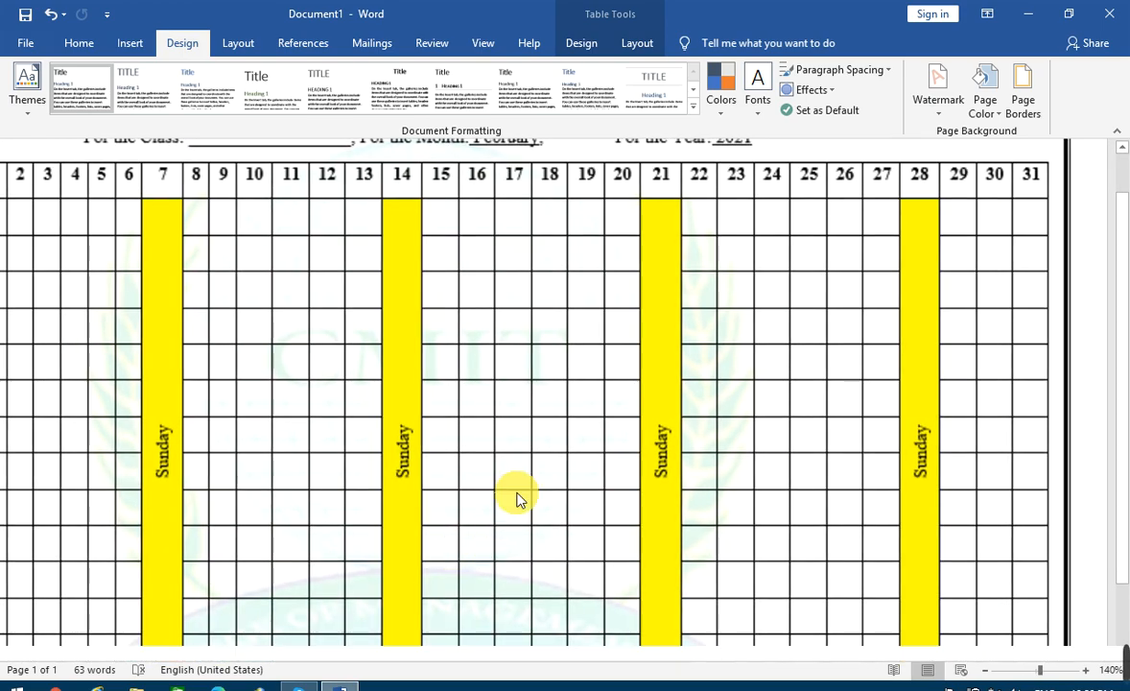
scroll(579, 497, "down", 1)
scroll(623, 480, "down", 3)
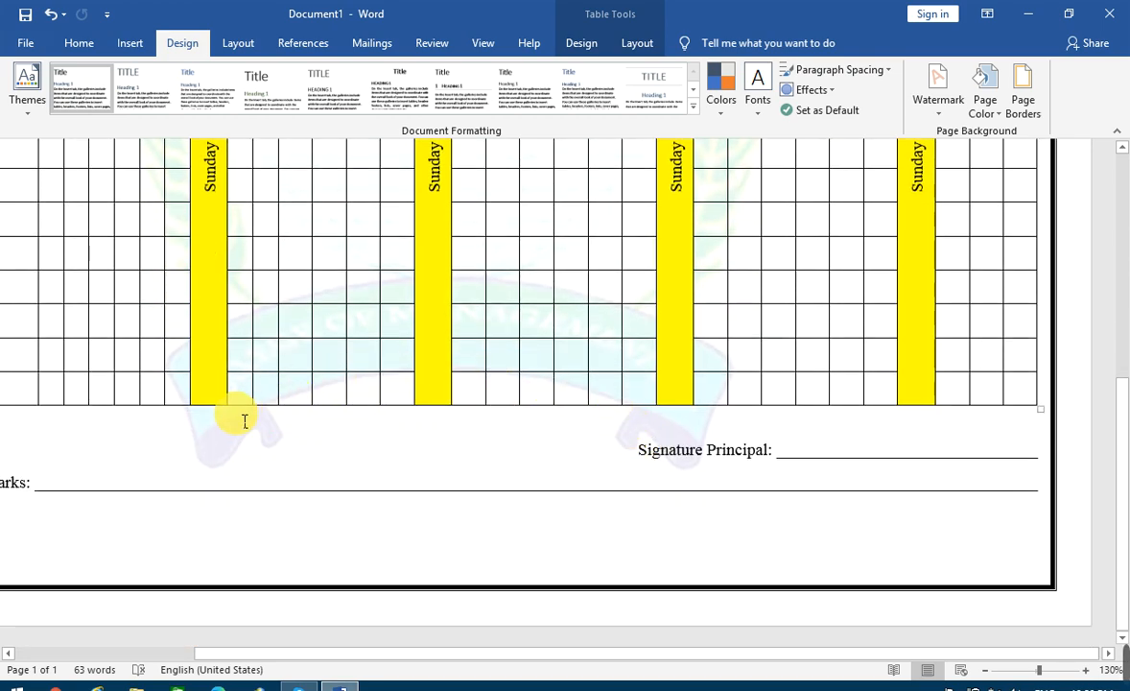
scroll(433, 434, "down", 5)
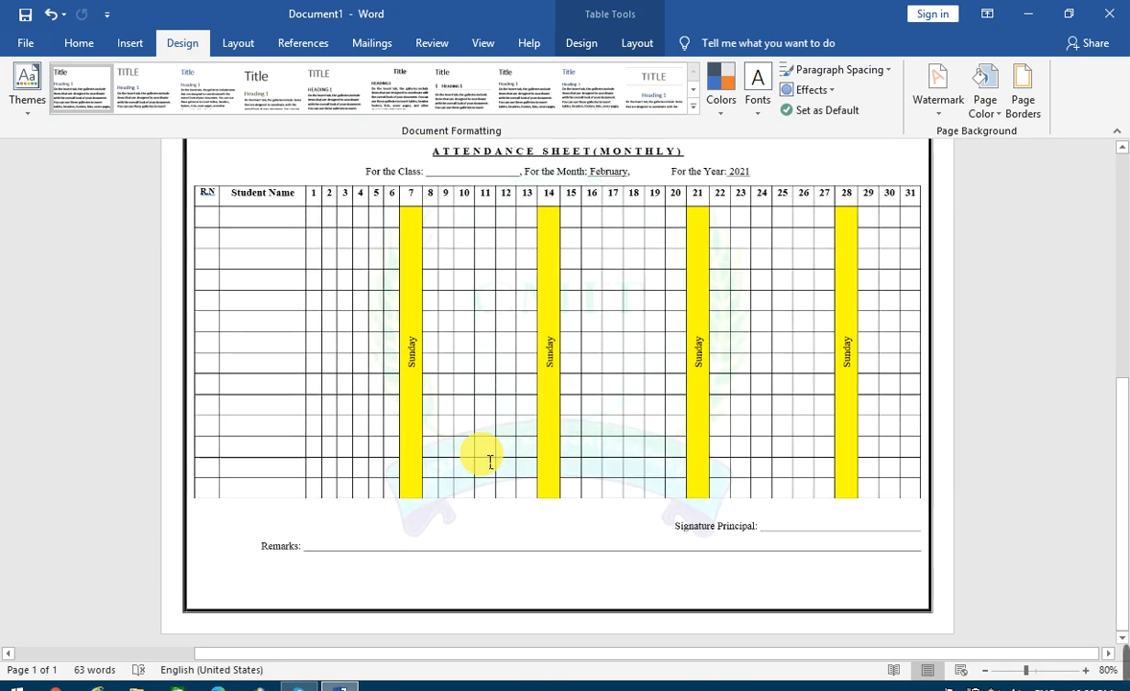
scroll(494, 467, "down", 2)
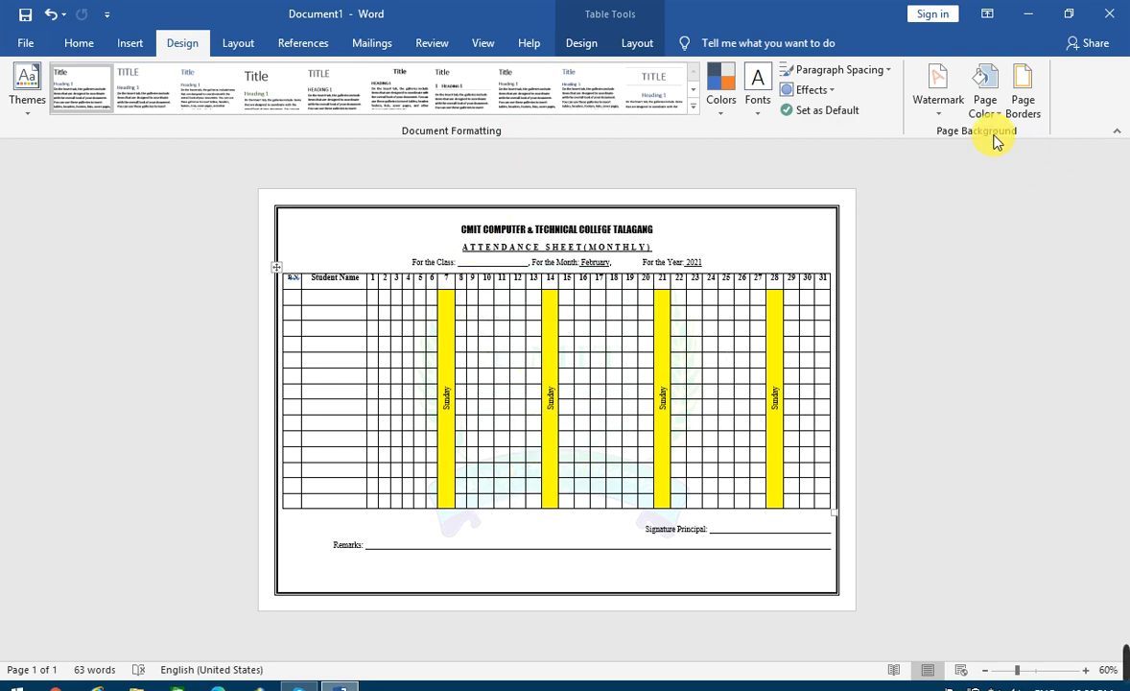
Turn off the washout effect on the existing picture watermark, apply the change and close the watermark settings
left_click(950, 114)
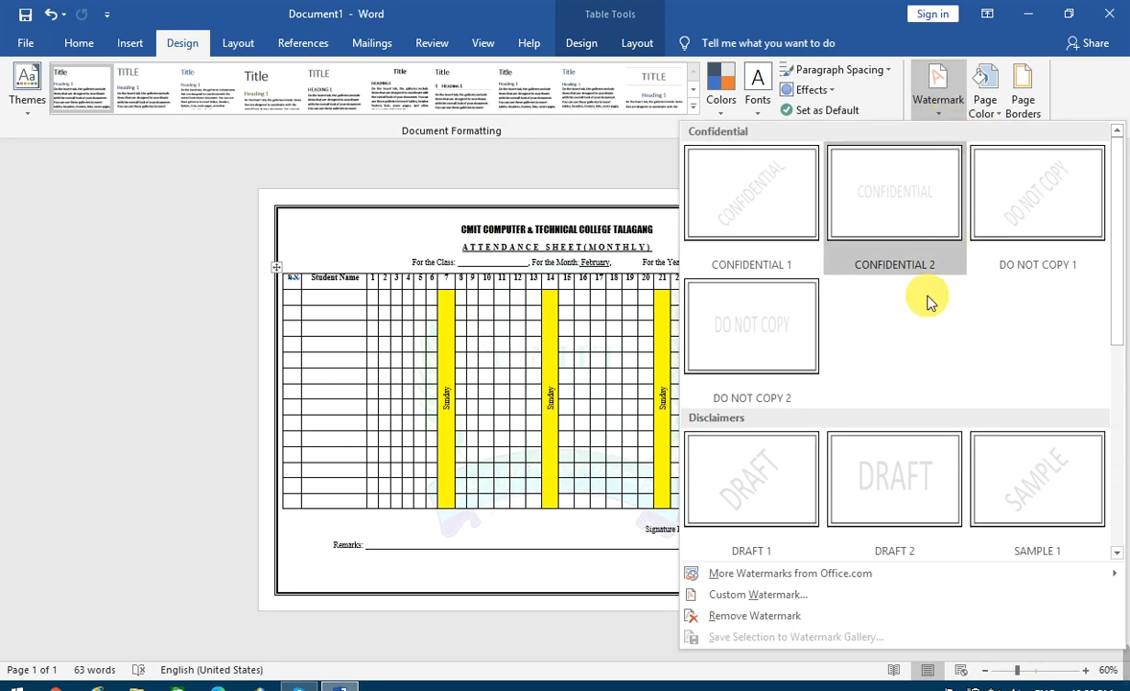
left_click(800, 593)
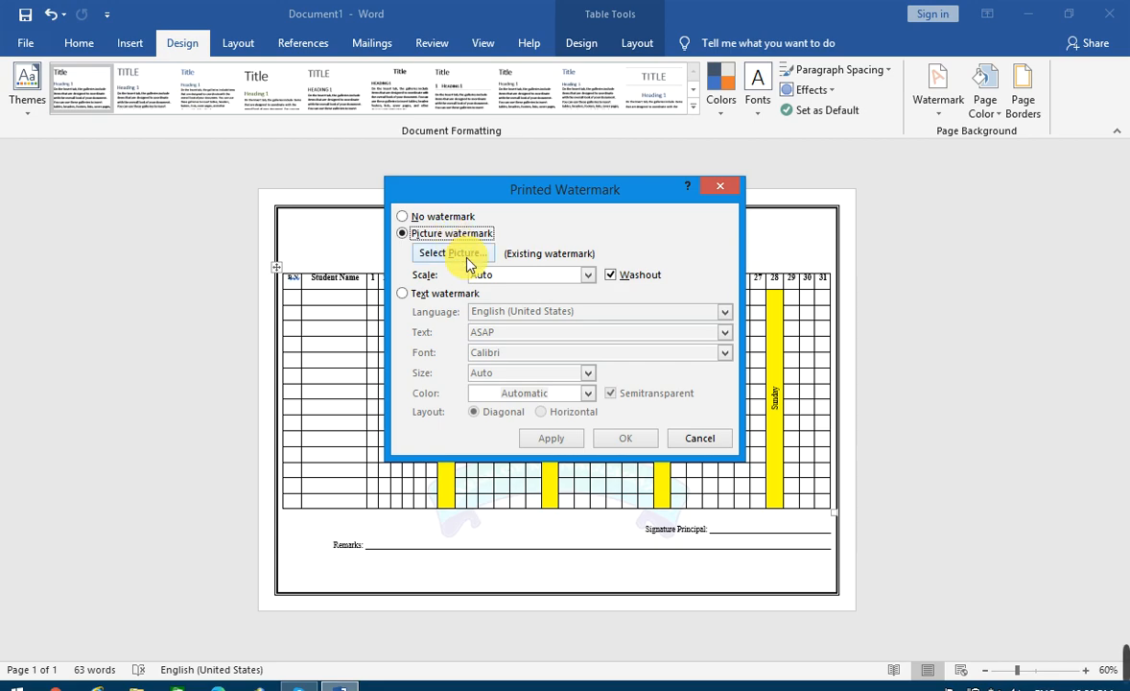
left_click(610, 276)
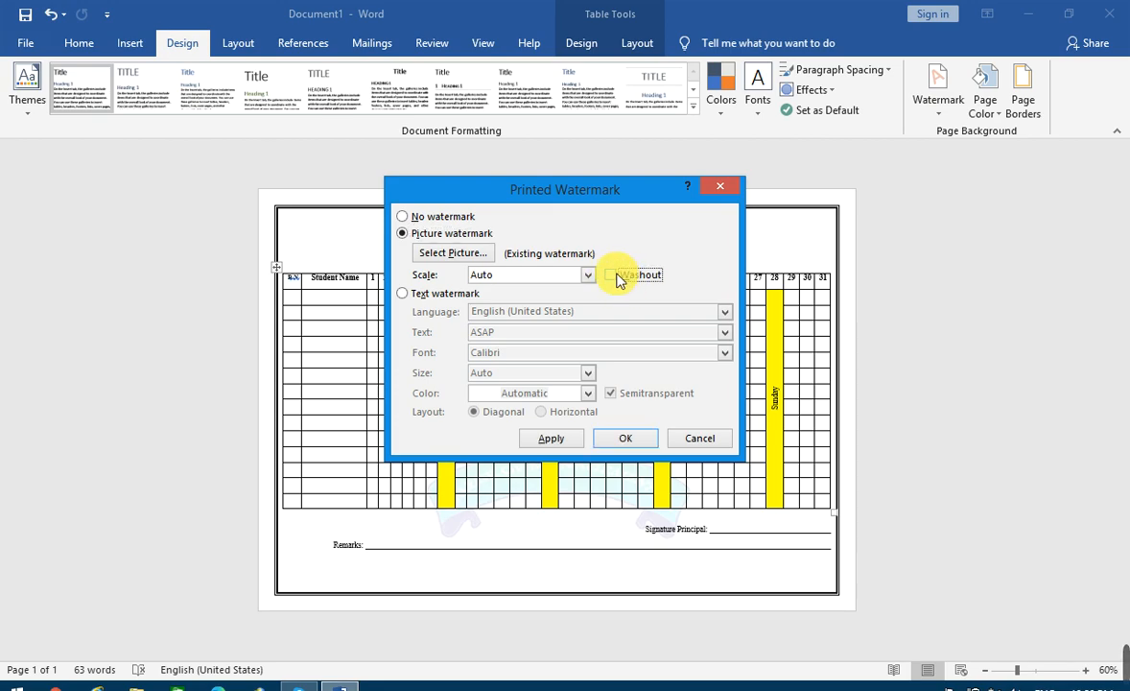
left_click(555, 440)
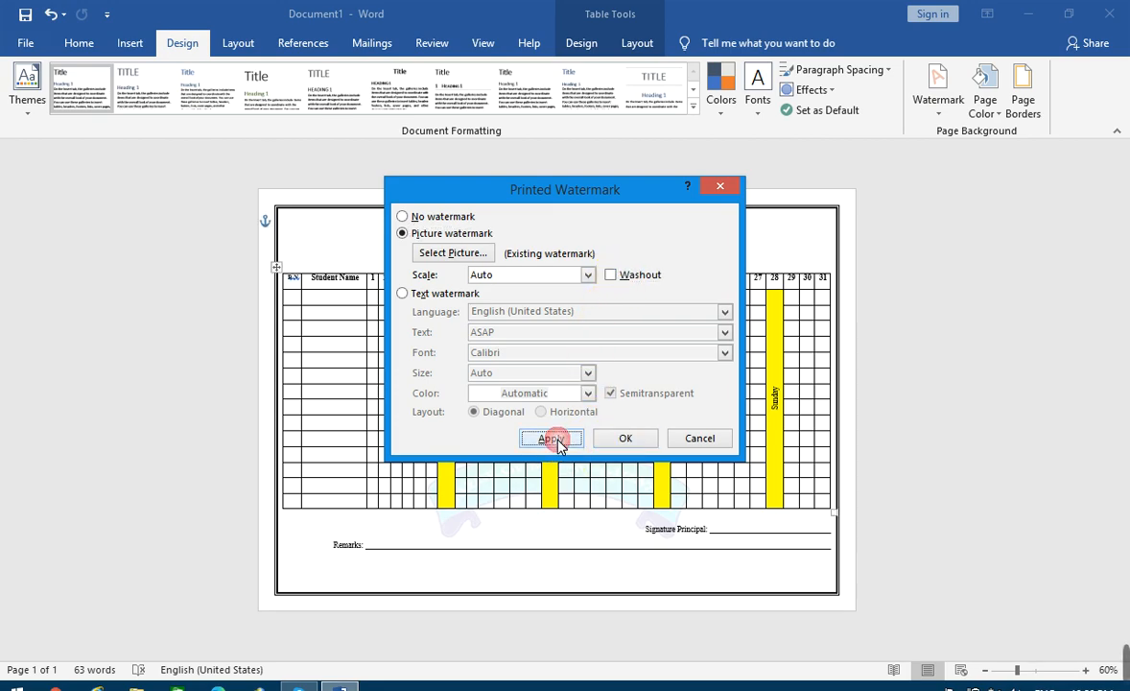
left_click(628, 443)
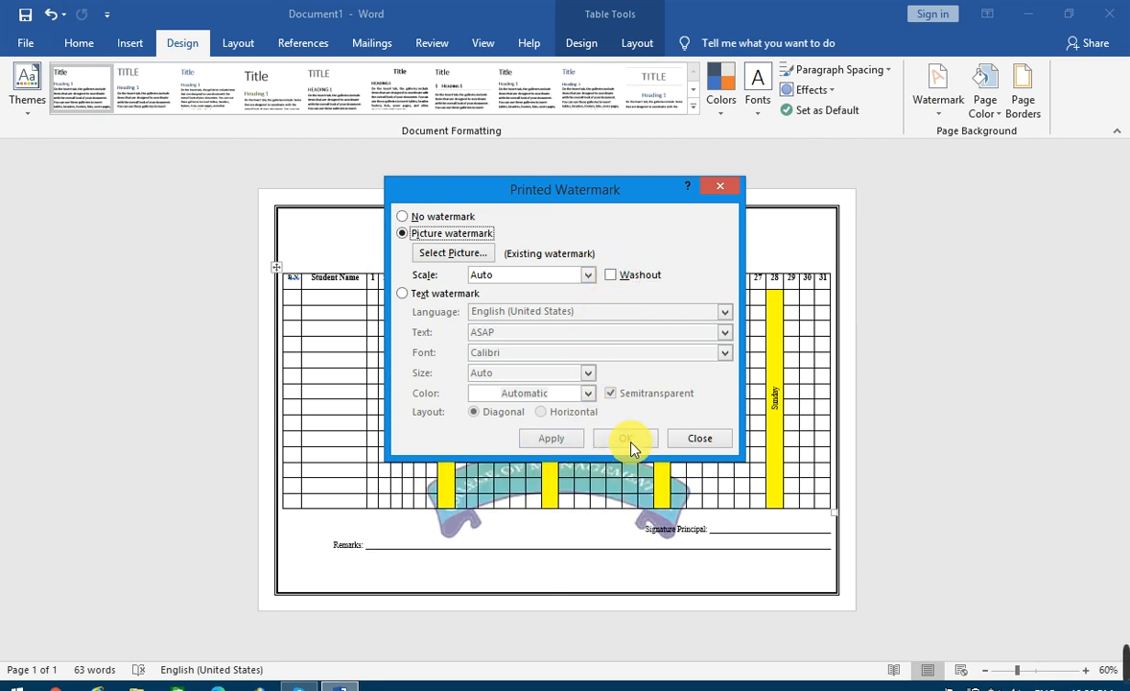
left_click(699, 440)
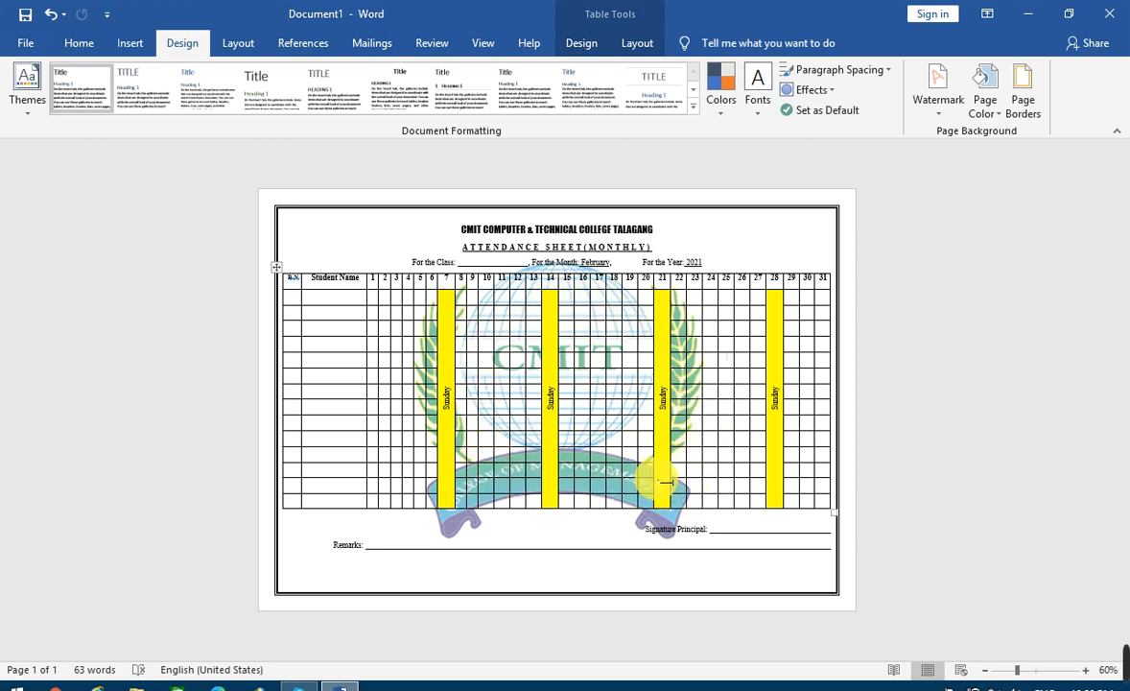
scroll(665, 453, "up", 1, "ctrl")
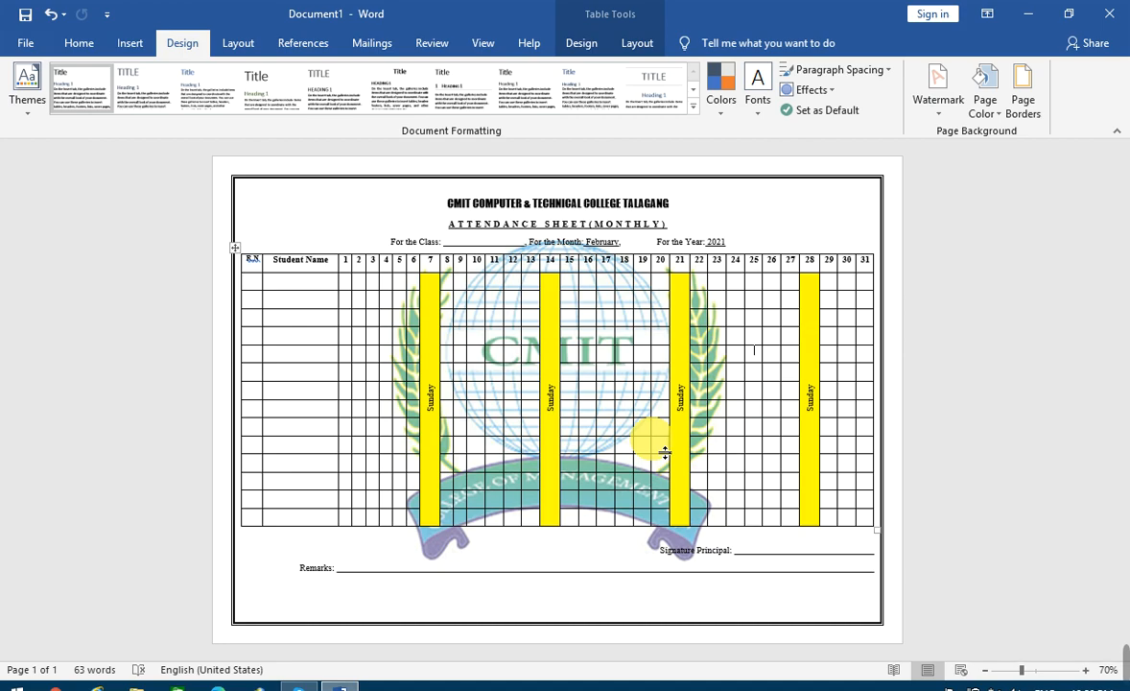